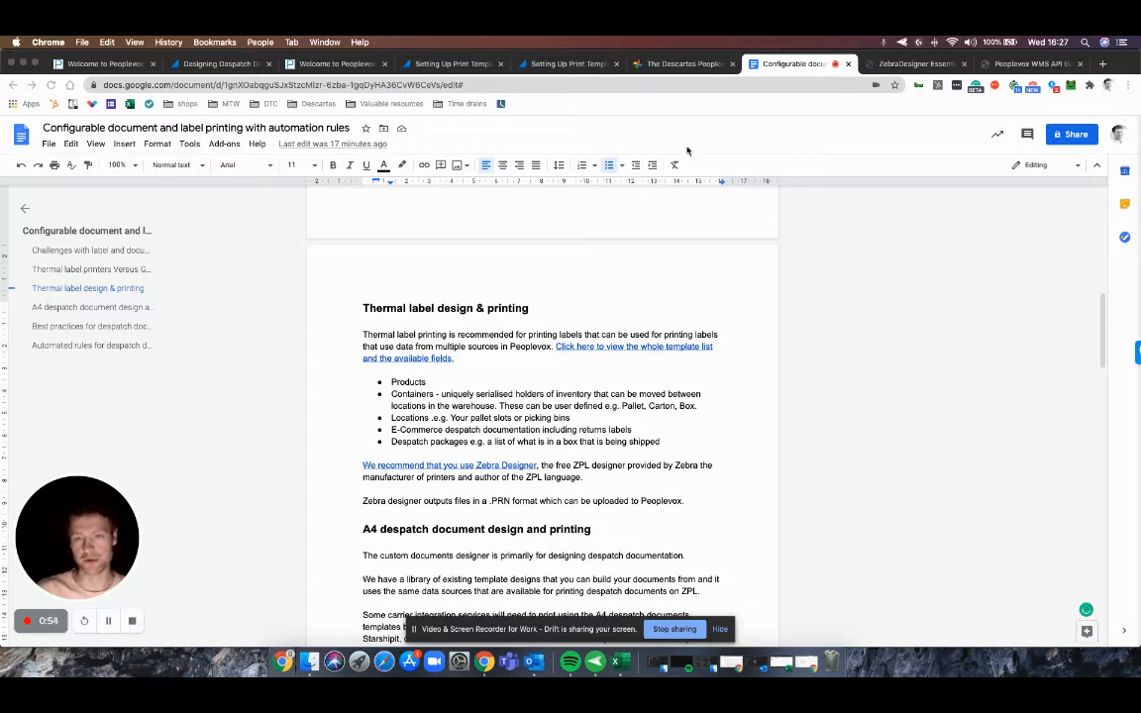
- View the Google Photos album pictures of the printed customs label, the Swimshop despatch note and the Princess Polly returns card
{"action": "left_click", "coordinate": [680, 65]}
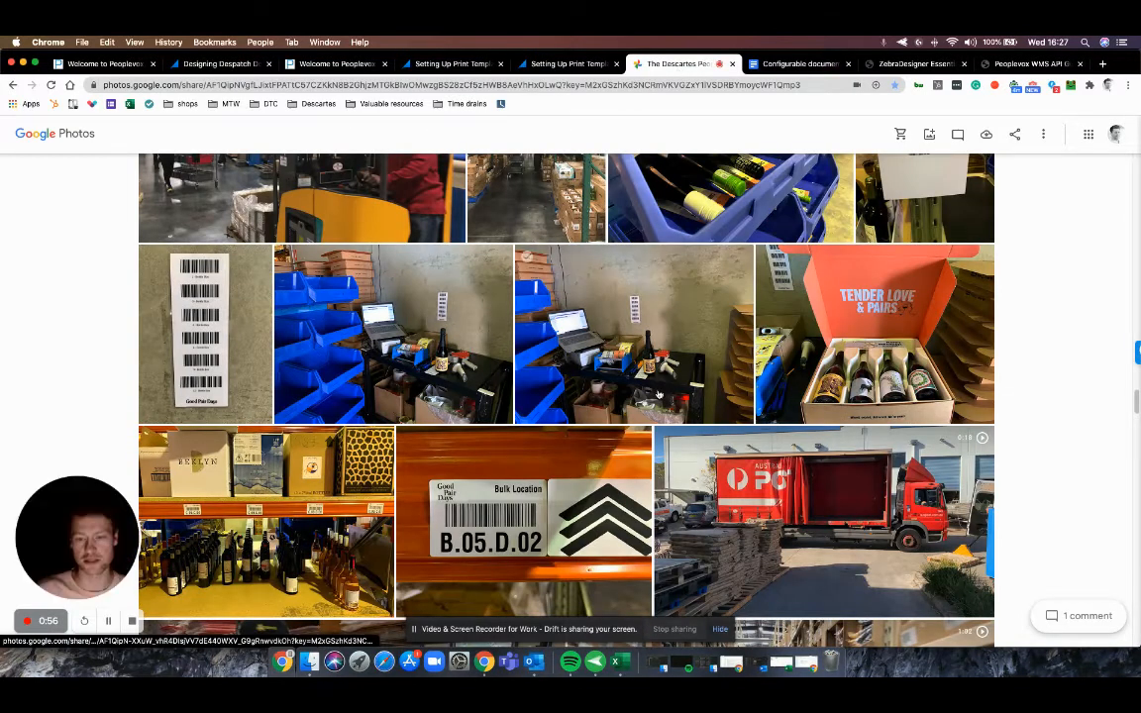
{"action": "scroll", "coordinate": [659, 396], "scroll_direction": "down", "scroll_amount": 15}
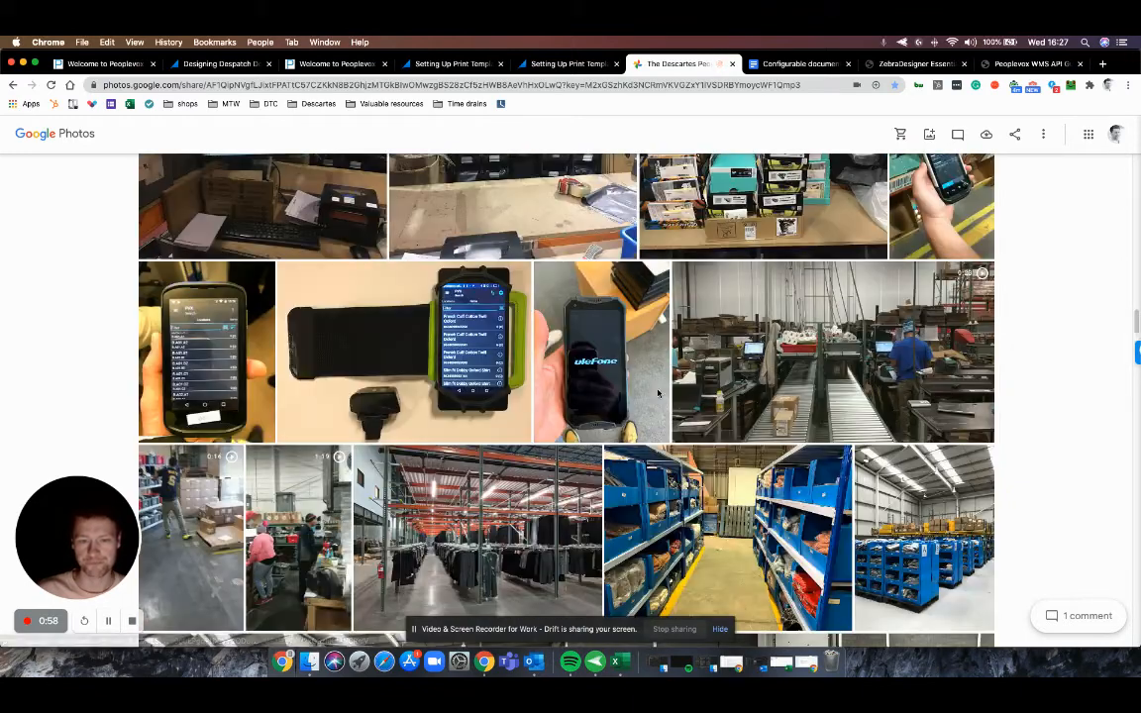
{"action": "scroll", "coordinate": [659, 395], "scroll_direction": "down", "scroll_amount": 5}
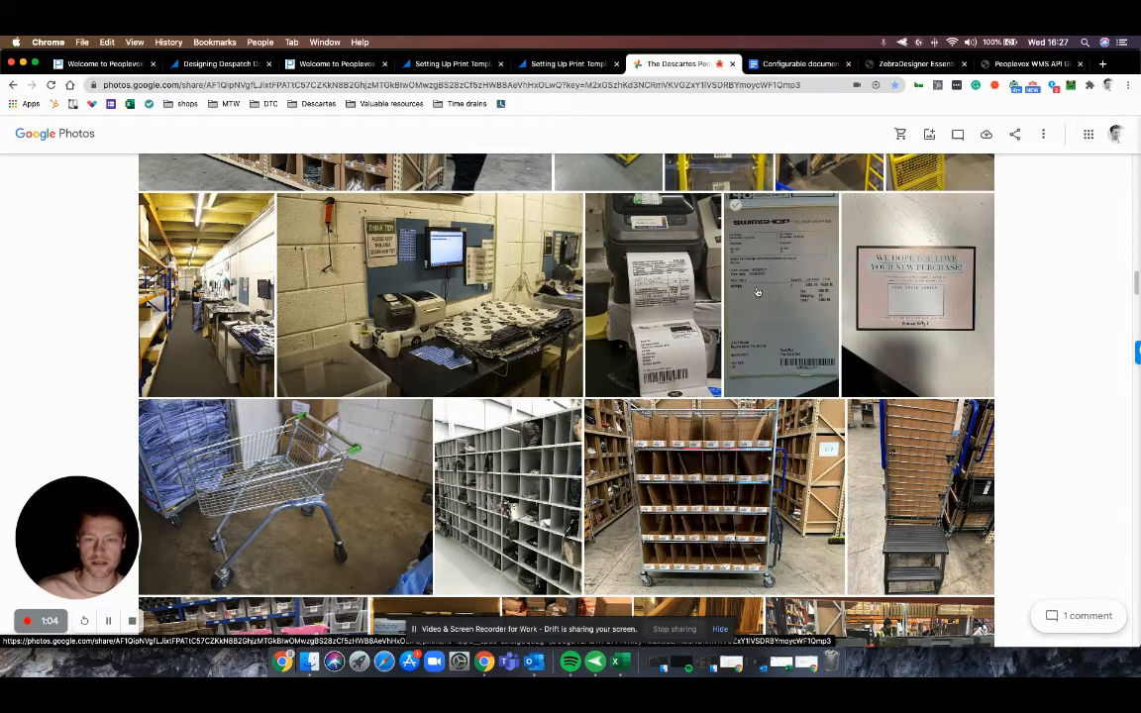
{"action": "left_click", "coordinate": [686, 302]}
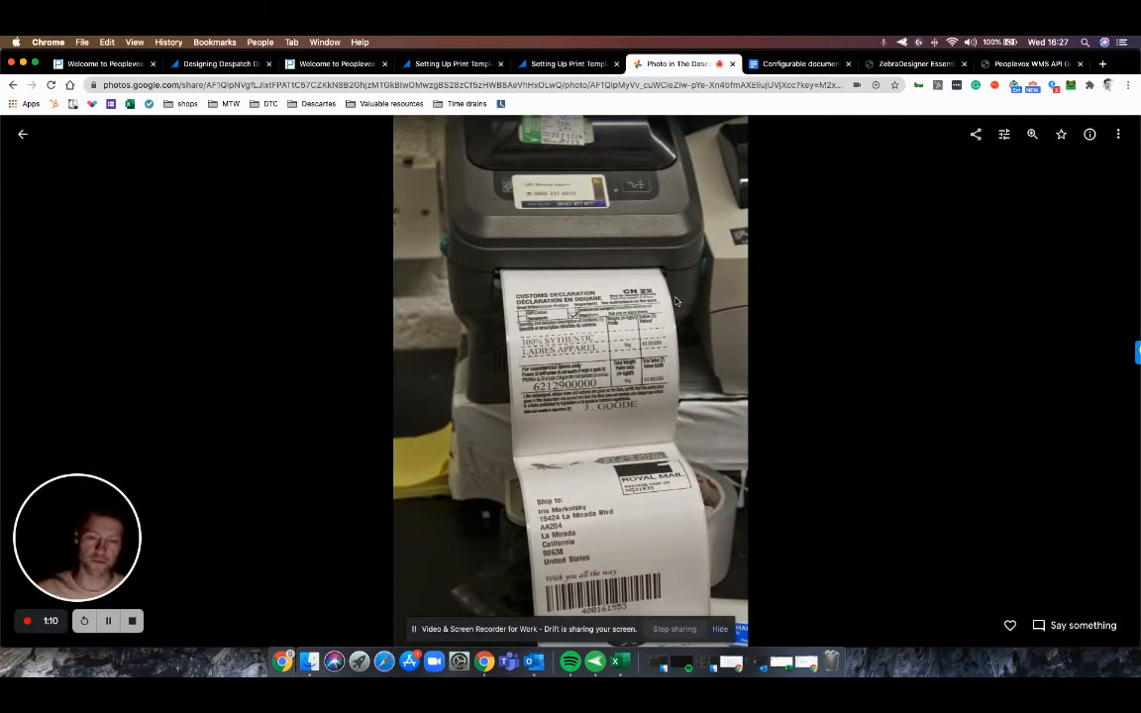
{"action": "key", "text": "Right"}
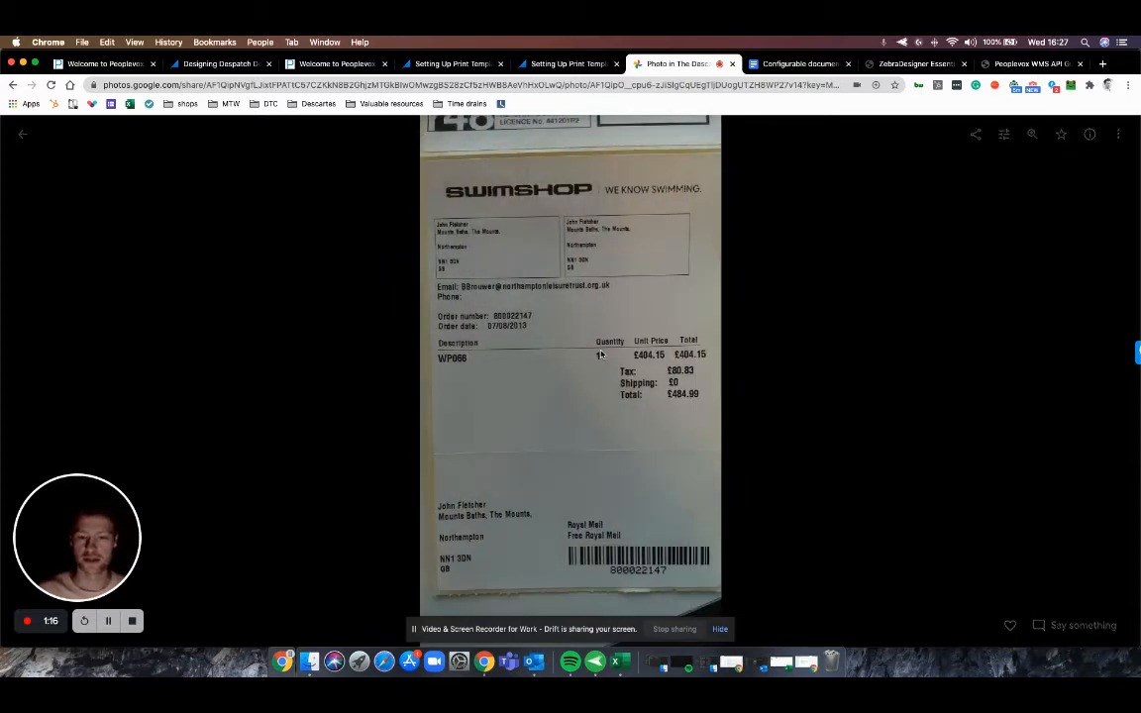
{"action": "key", "text": "Right"}
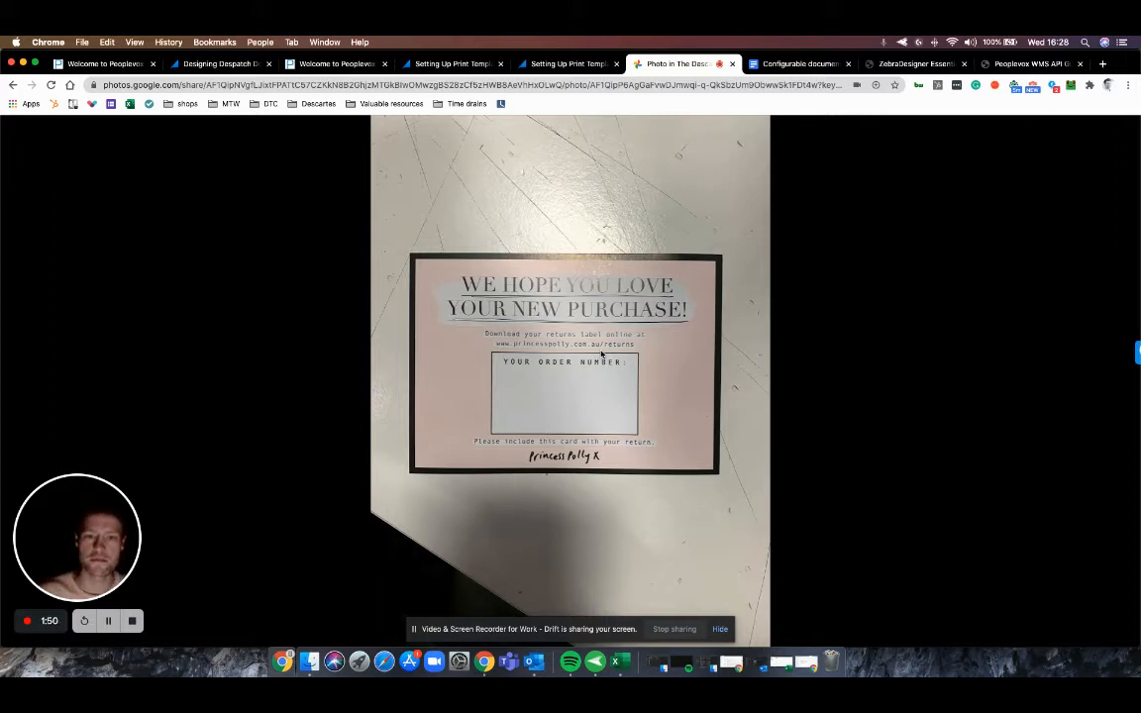
{"action": "left_click", "coordinate": [14, 132]}
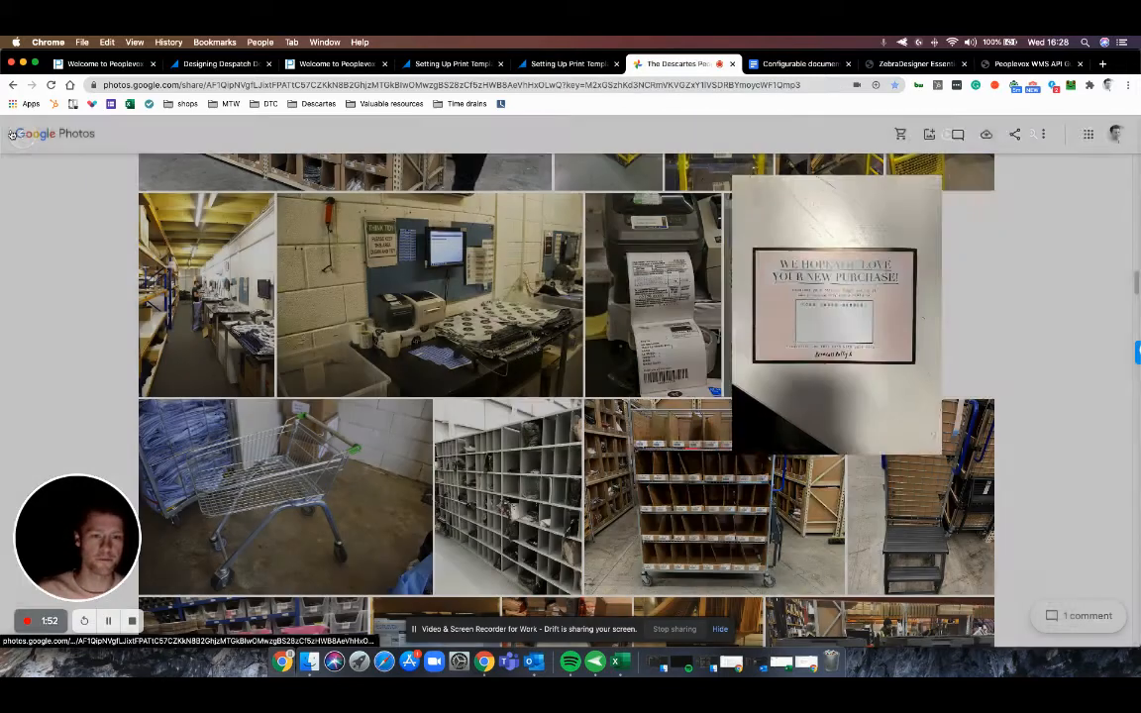
- Return to the Google Docs document and read the section on thermal label design and printing
{"action": "left_click", "coordinate": [792, 68]}
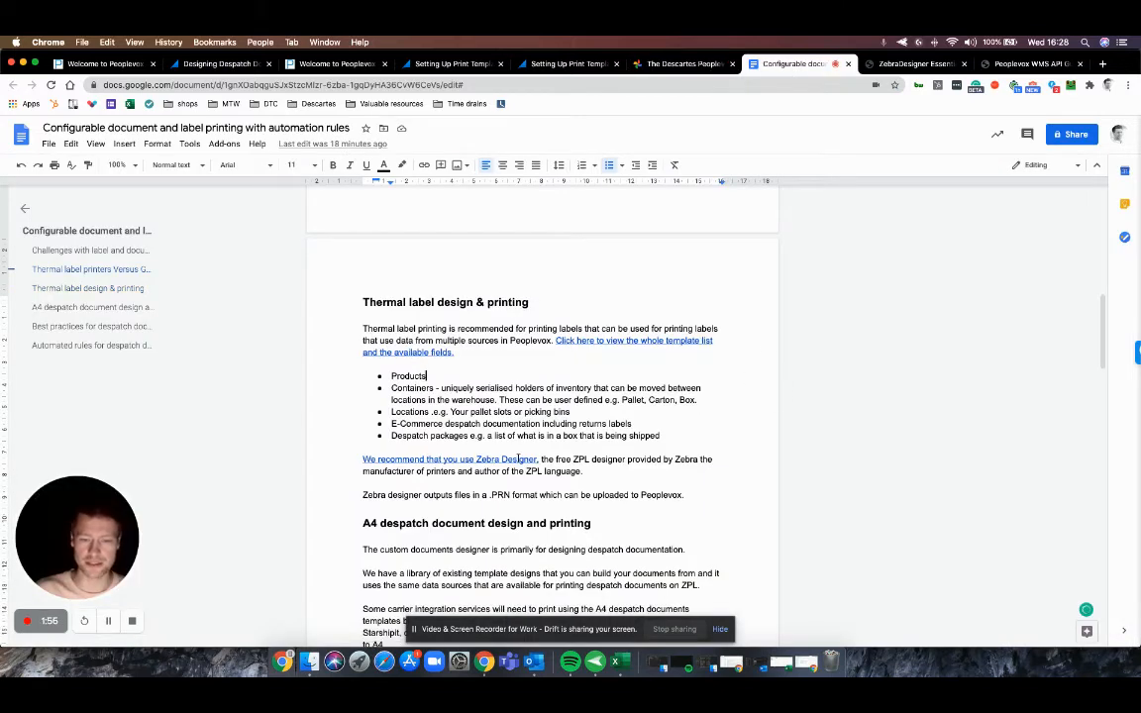
{"action": "scroll", "coordinate": [809, 347], "scroll_direction": "down", "scroll_amount": 2}
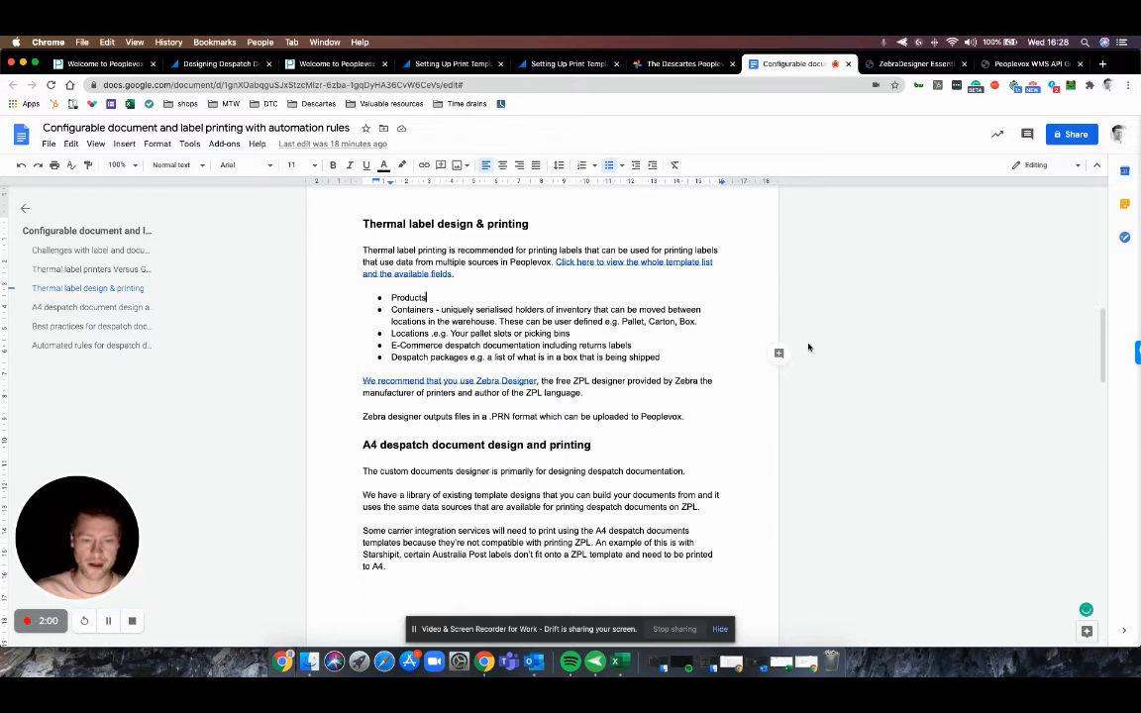
{"action": "scroll", "coordinate": [808, 346], "scroll_direction": "down", "scroll_amount": 1}
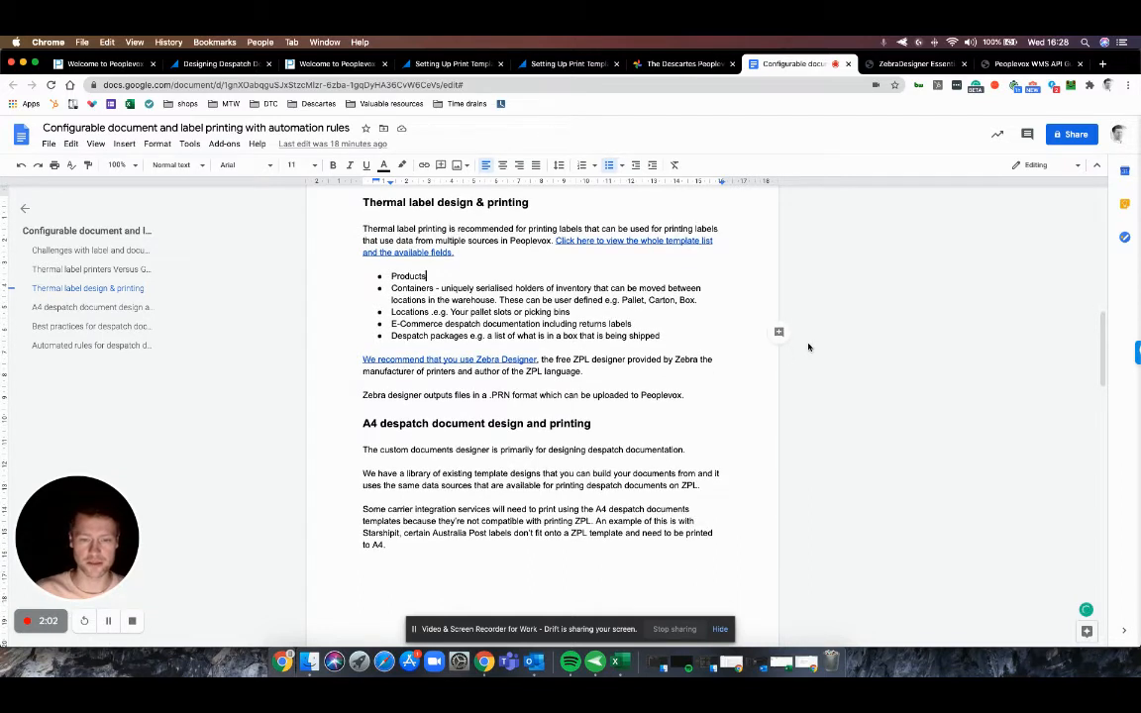
{"action": "scroll", "coordinate": [808, 347], "scroll_direction": "down", "scroll_amount": 1}
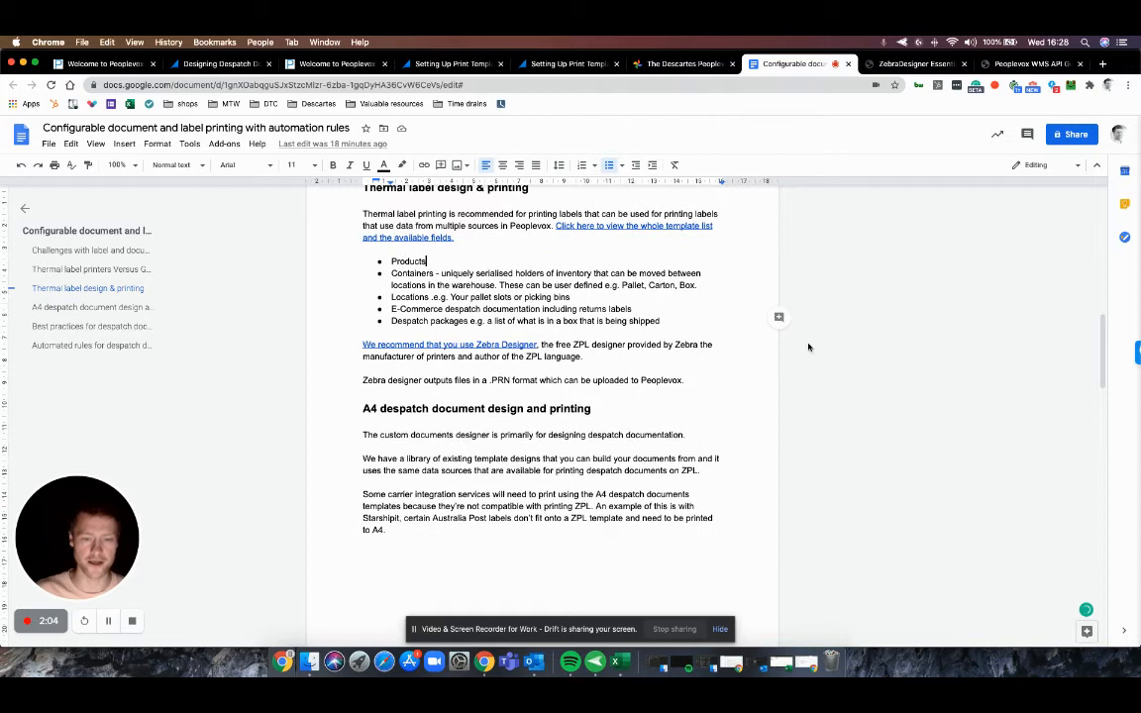
{"action": "scroll", "coordinate": [808, 347], "scroll_direction": "up", "scroll_amount": 2}
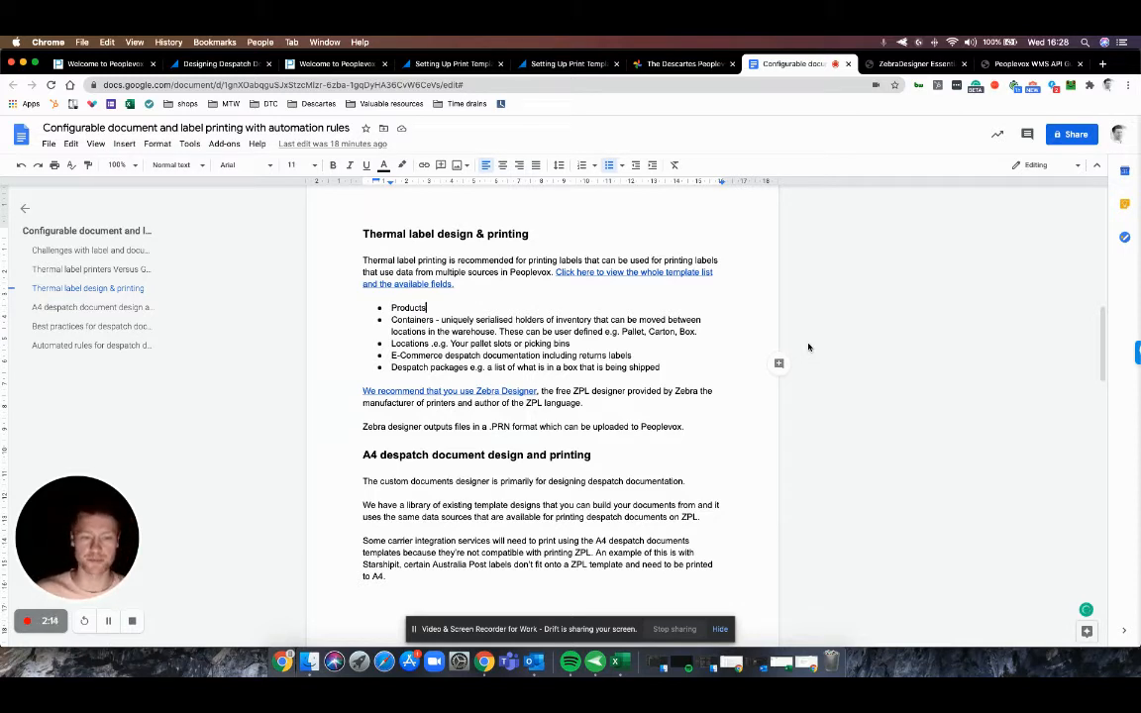
{"action": "scroll", "coordinate": [808, 347], "scroll_direction": "down", "scroll_amount": 1}
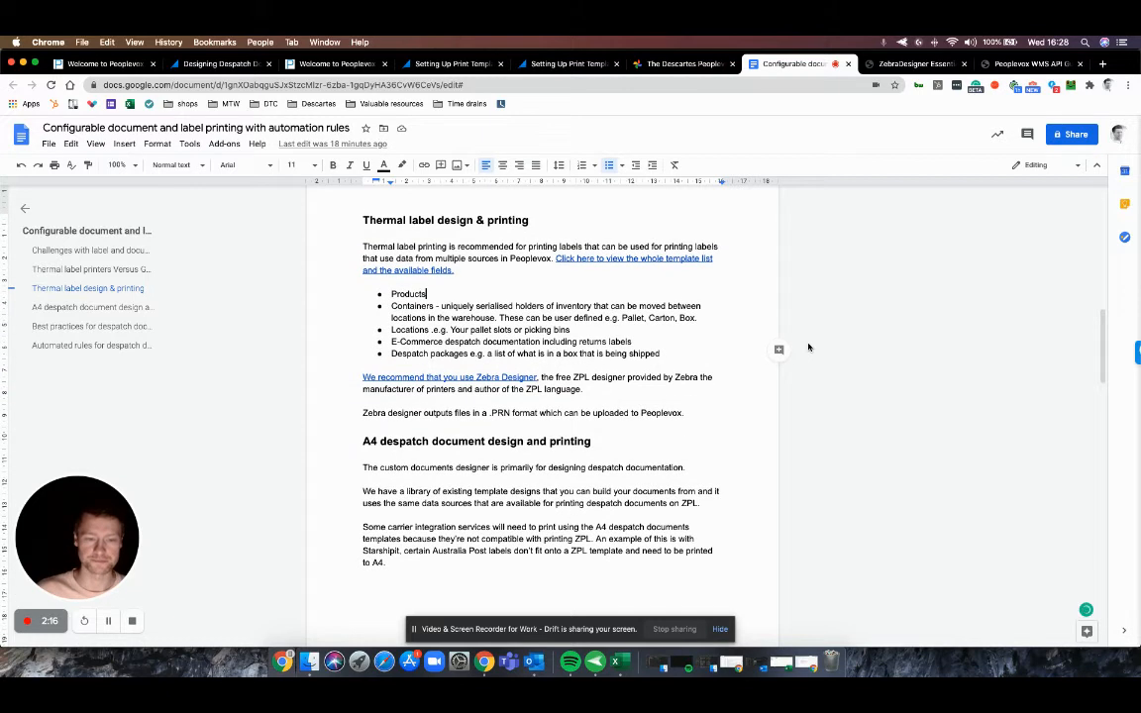
{"action": "scroll", "coordinate": [808, 347], "scroll_direction": "down", "scroll_amount": 5}
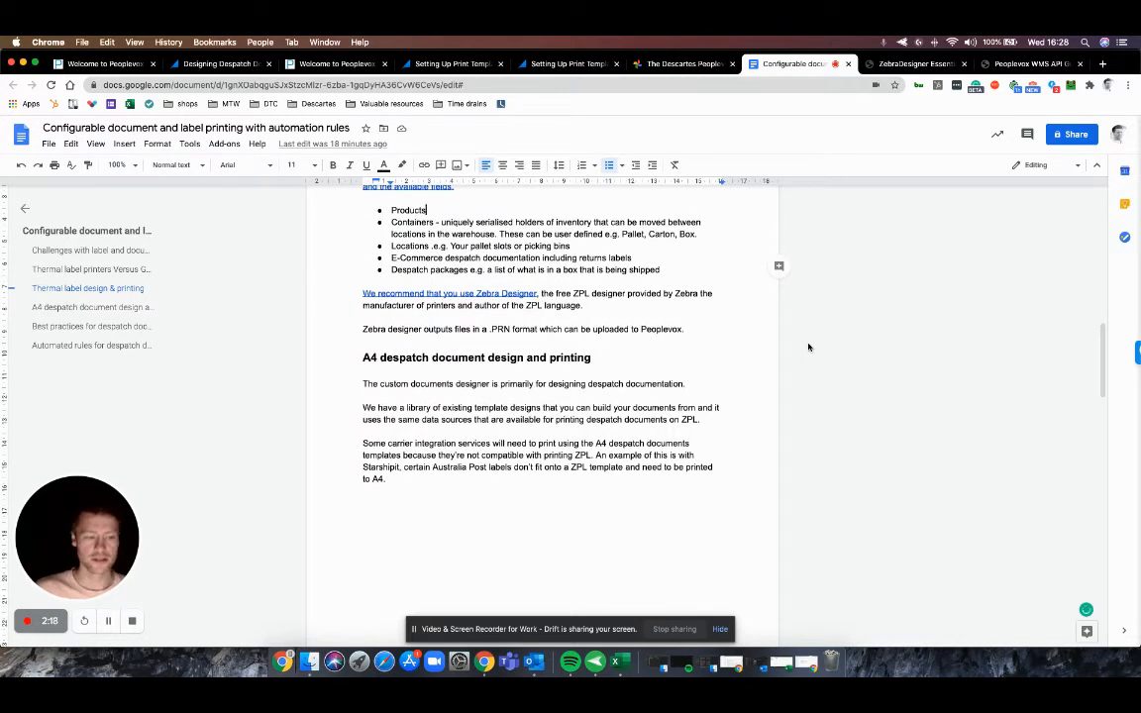
{"action": "scroll", "coordinate": [808, 347], "scroll_direction": "down", "scroll_amount": 1}
{"action": "scroll", "coordinate": [808, 347], "scroll_direction": "down", "scroll_amount": 2}
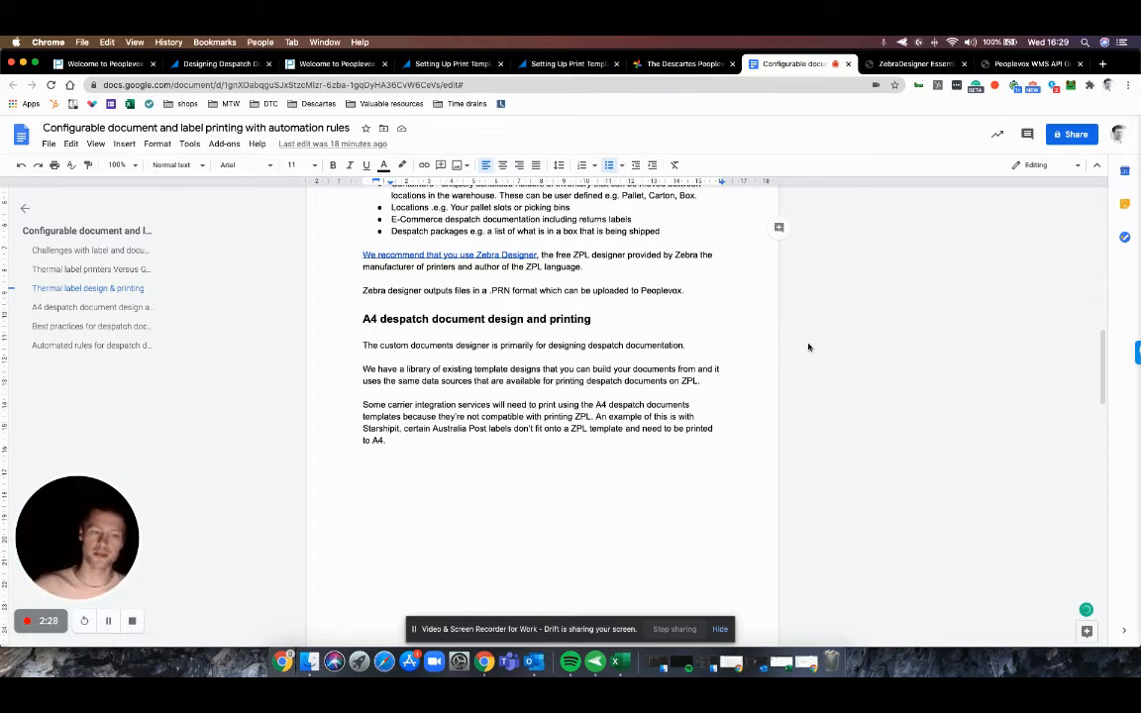
{"action": "scroll", "coordinate": [809, 347], "scroll_direction": "down", "scroll_amount": 1}
{"action": "scroll", "coordinate": [808, 347], "scroll_direction": "down", "scroll_amount": 2}
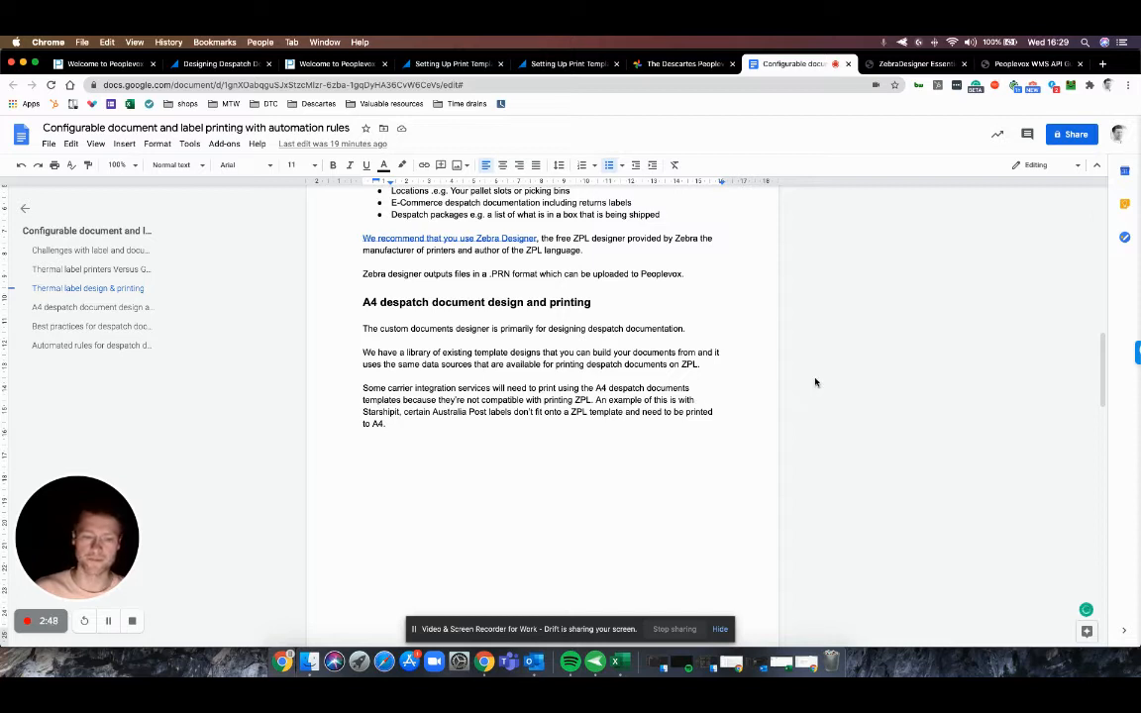
- Read the section on A4 despatch document design and printing, including the paragraph on Starshipit carrier labels
{"action": "left_click", "coordinate": [730, 367]}
{"action": "left_click_drag", "start_coordinate": [721, 362], "coordinate": [355, 328]}
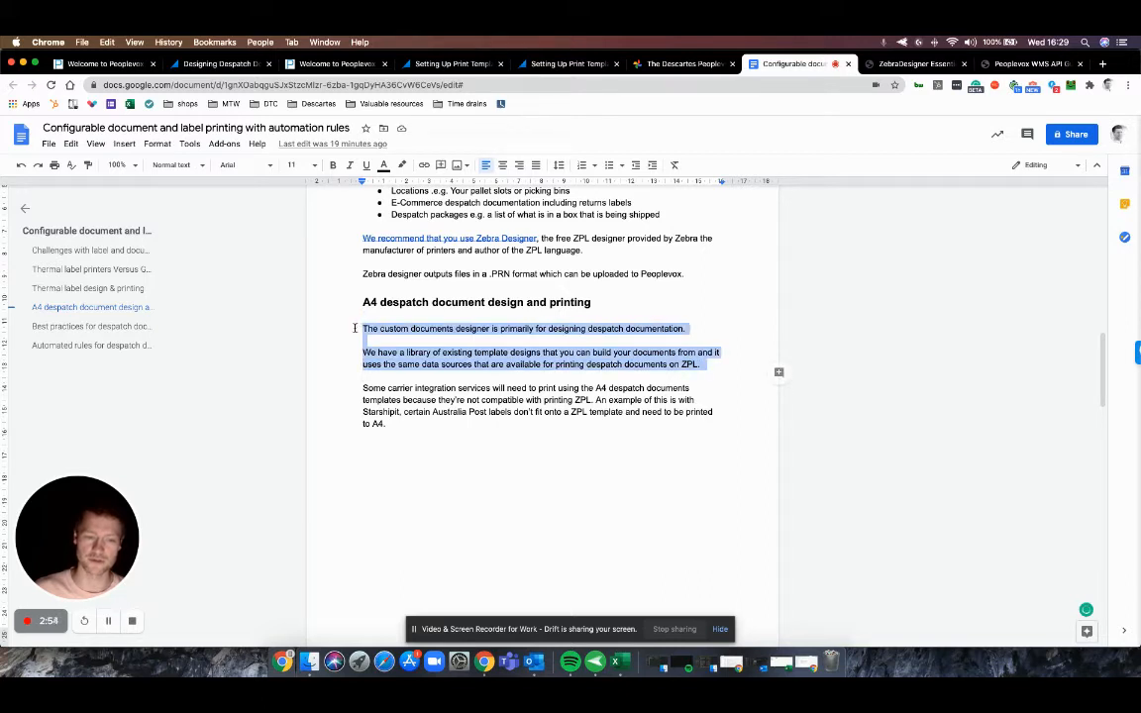
{"action": "left_click", "coordinate": [357, 329]}
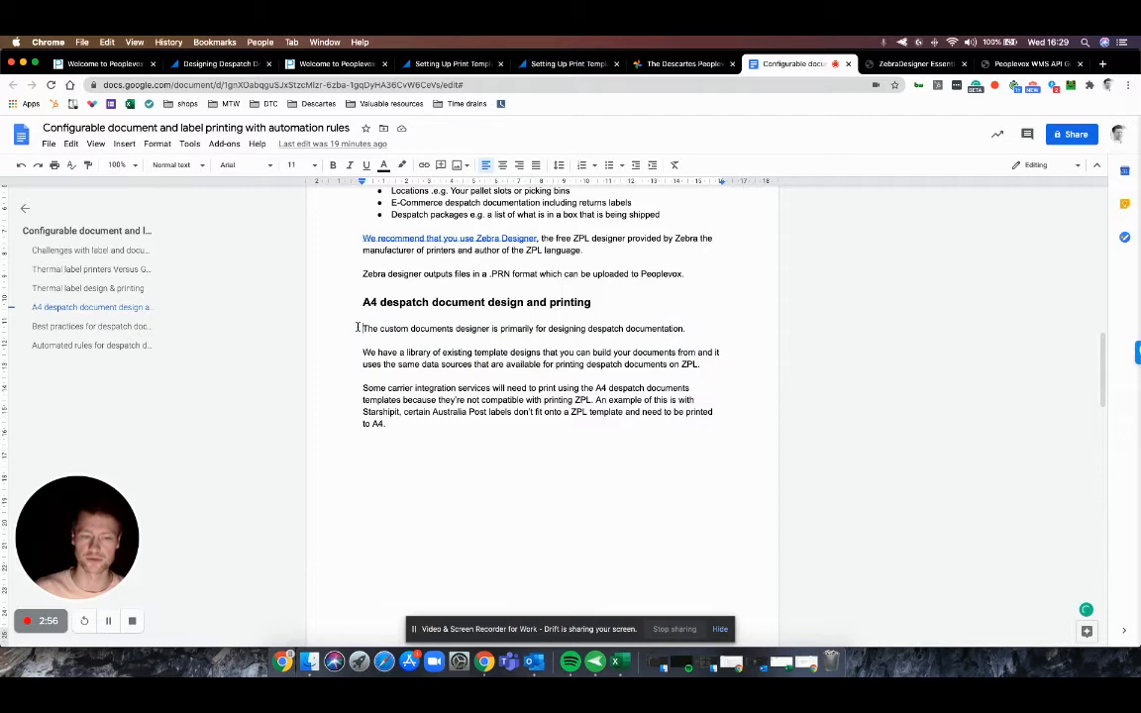
{"action": "left_click", "coordinate": [356, 389]}
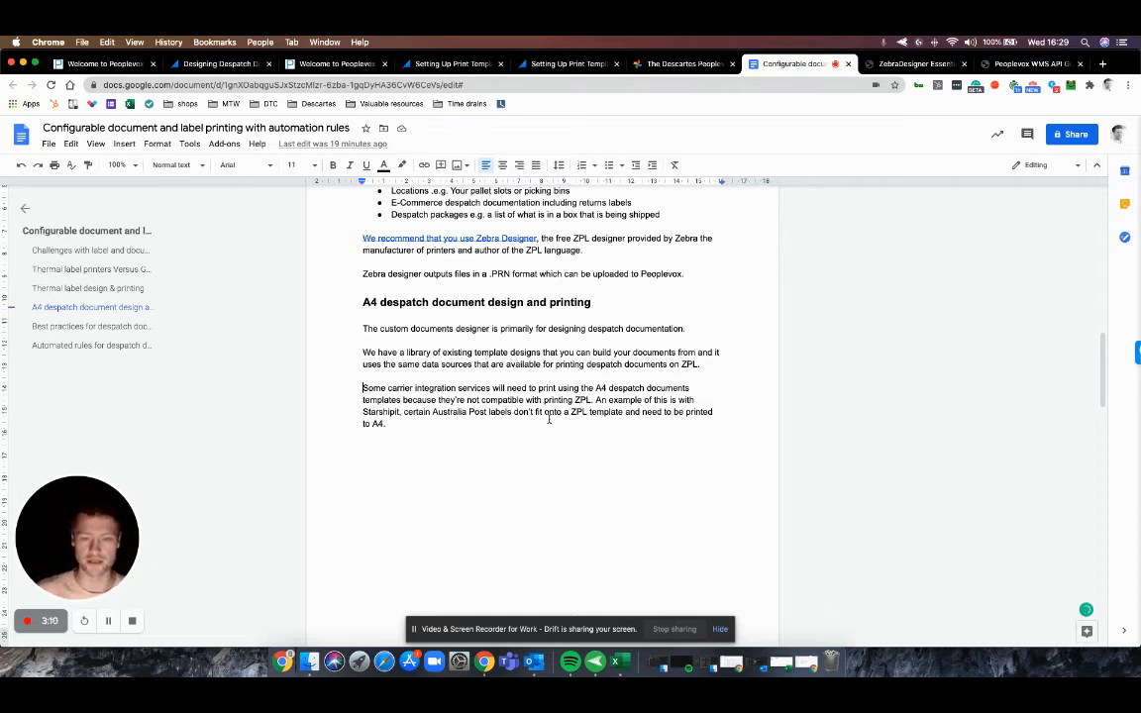
{"action": "left_click_drag", "start_coordinate": [354, 414], "coordinate": [401, 412]}
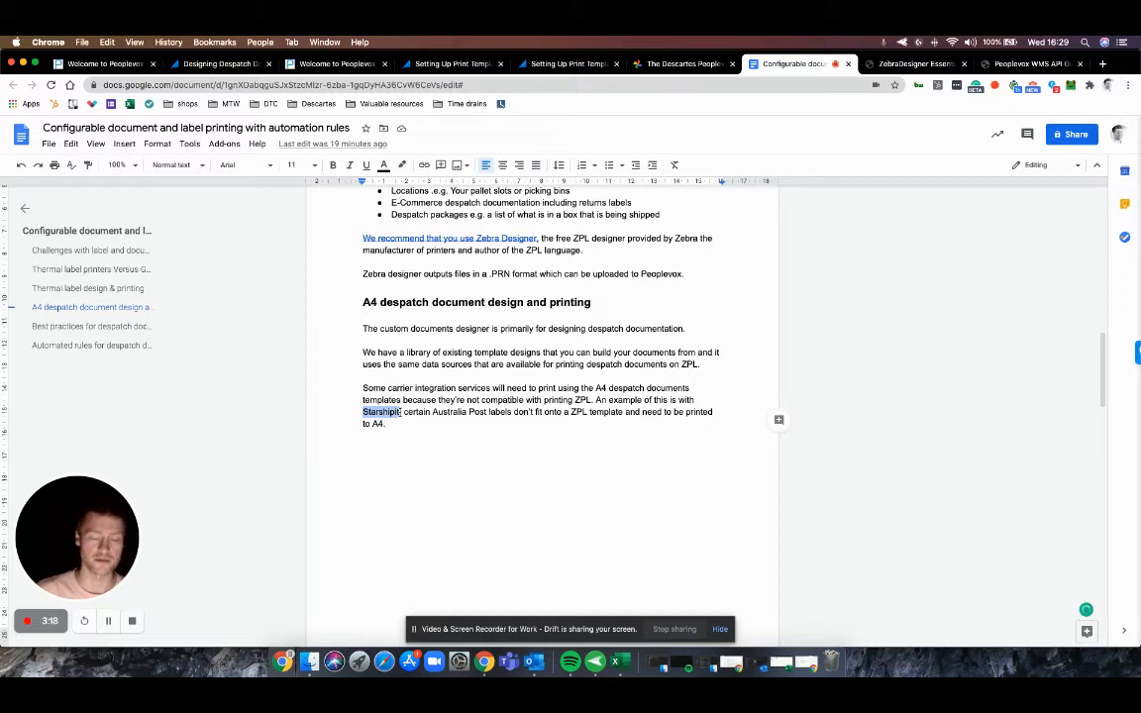
{"action": "left_click", "coordinate": [395, 424]}
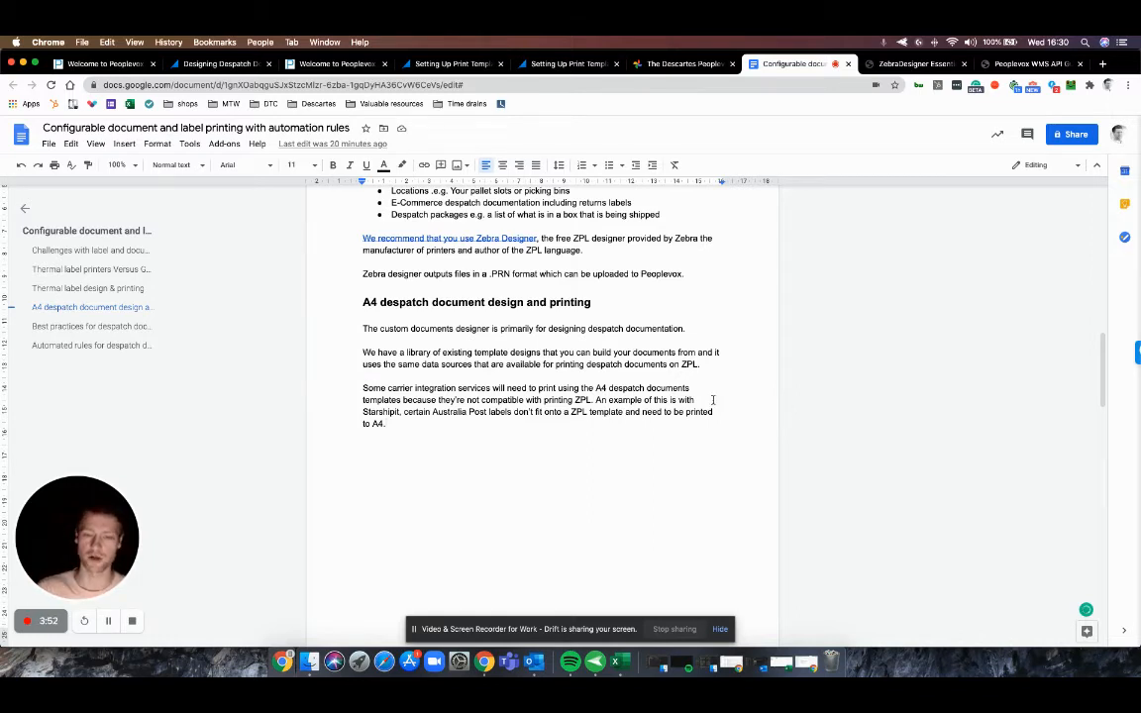
{"action": "scroll", "coordinate": [713, 397], "scroll_direction": "down", "scroll_amount": 1}
{"action": "scroll", "coordinate": [713, 400], "scroll_direction": "down", "scroll_amount": 2}
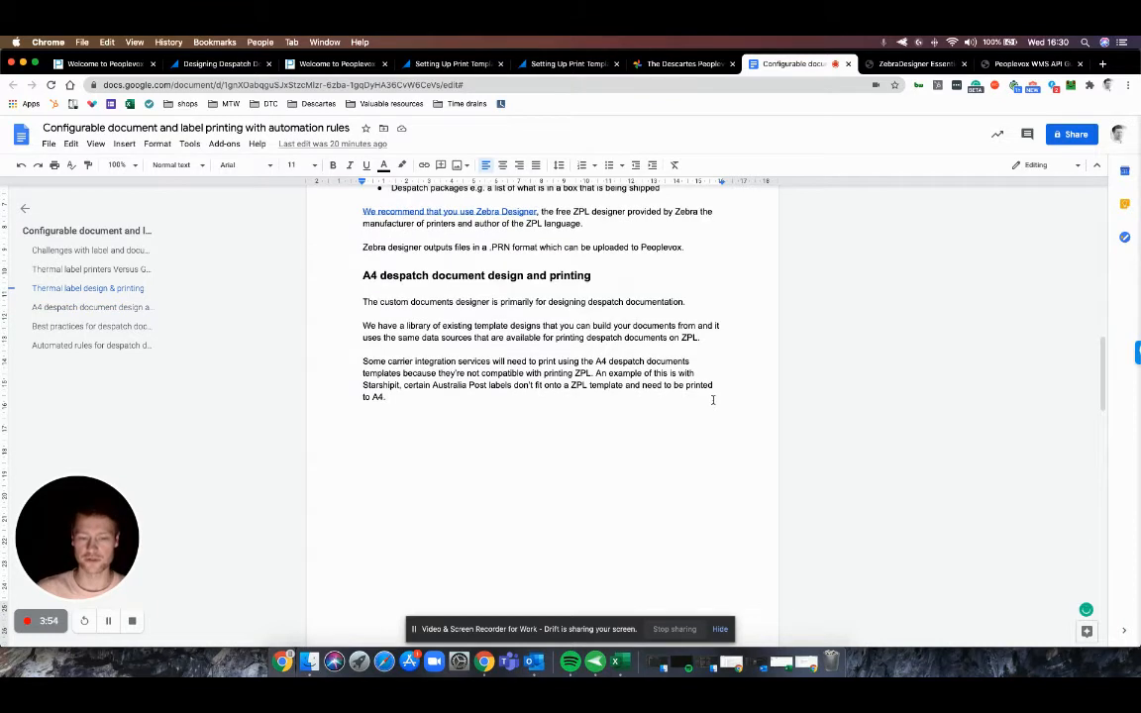
{"action": "scroll", "coordinate": [736, 416], "scroll_direction": "down", "scroll_amount": 10}
{"action": "scroll", "coordinate": [738, 418], "scroll_direction": "up", "scroll_amount": 5}
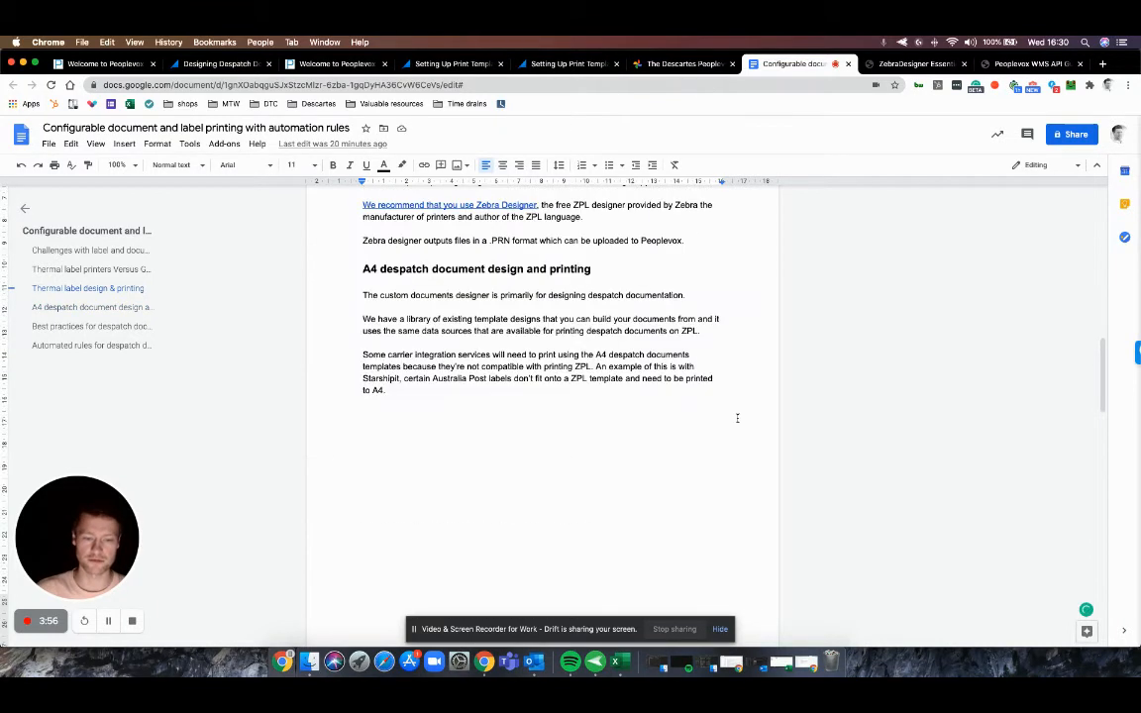
{"action": "scroll", "coordinate": [733, 412], "scroll_direction": "up", "scroll_amount": 2}
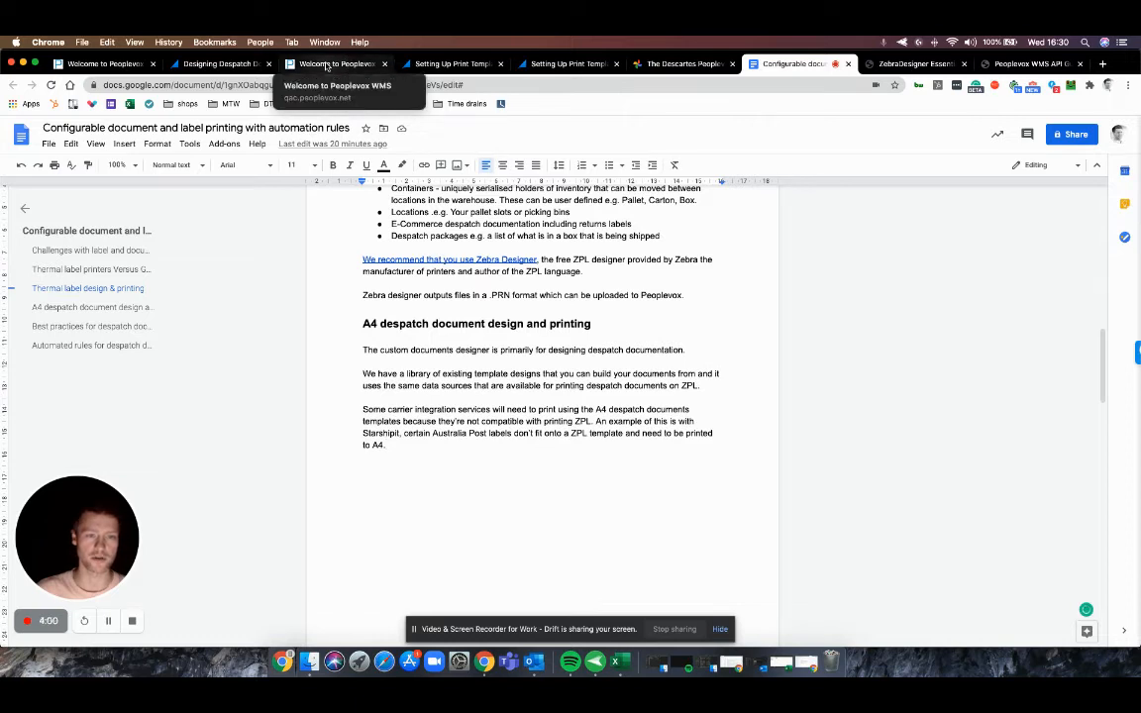
- Switch to the Print Template Rules page in Peoplevox and close the Despatch template rule window without saving
{"action": "left_click", "coordinate": [89, 63]}
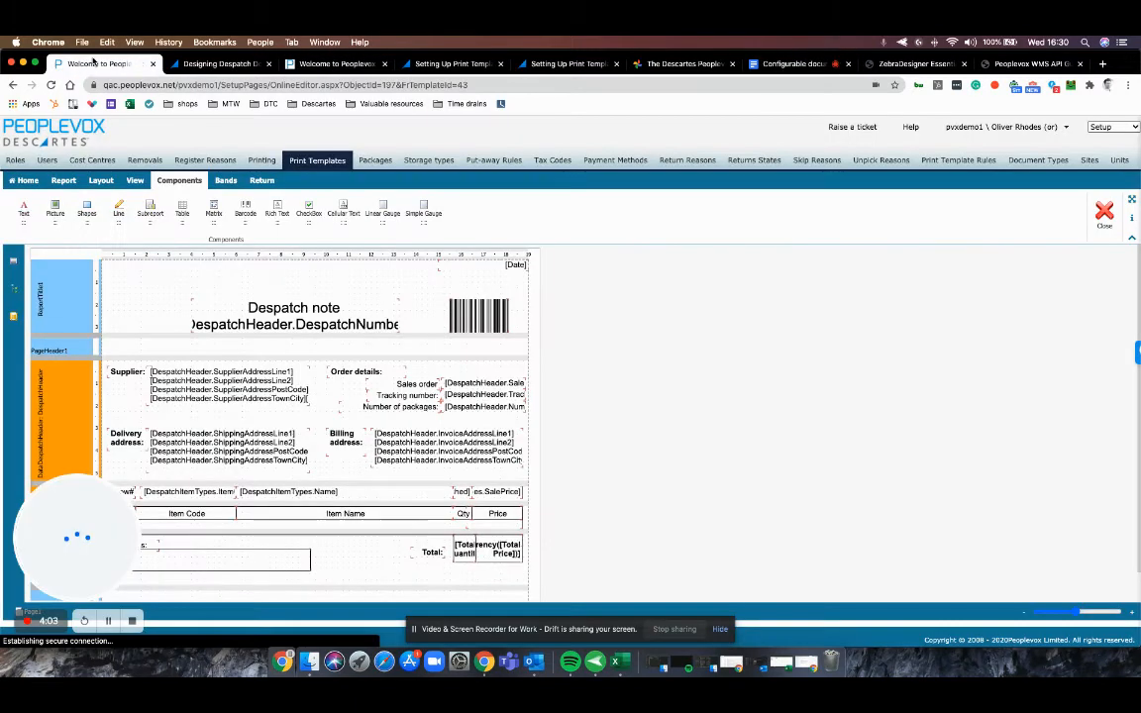
{"action": "left_click", "coordinate": [309, 65]}
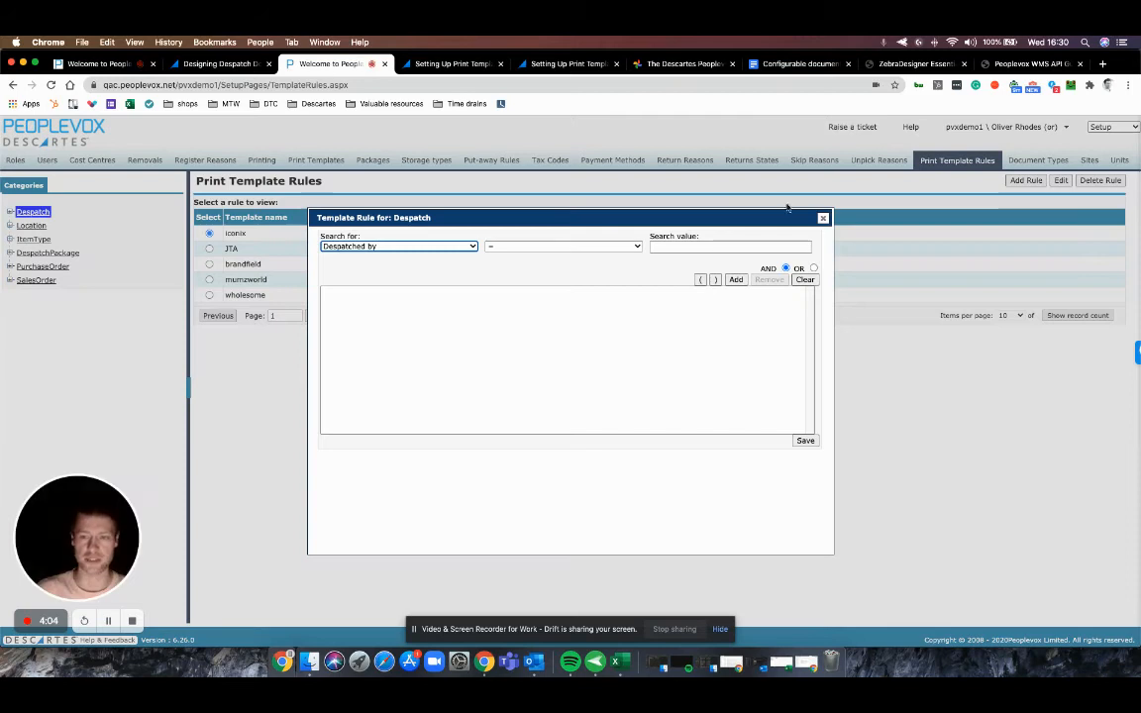
{"action": "left_click", "coordinate": [823, 219]}
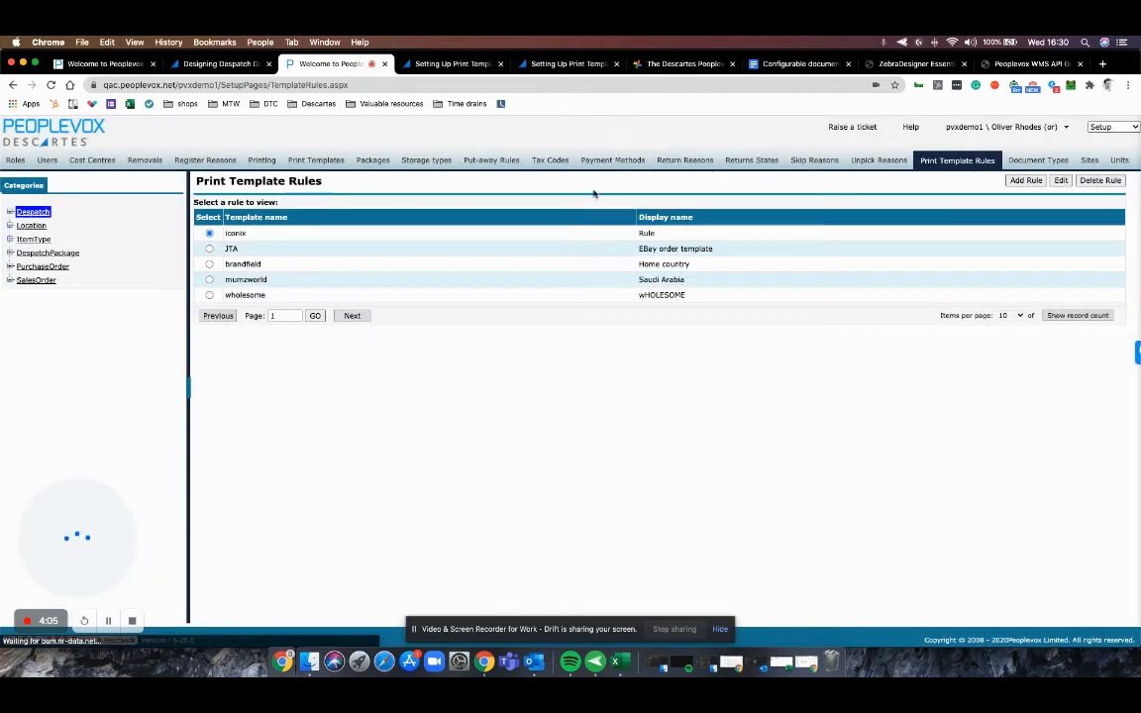
- Go from the print queues to the print templates library and look through the available label templates
{"action": "left_click", "coordinate": [264, 162]}
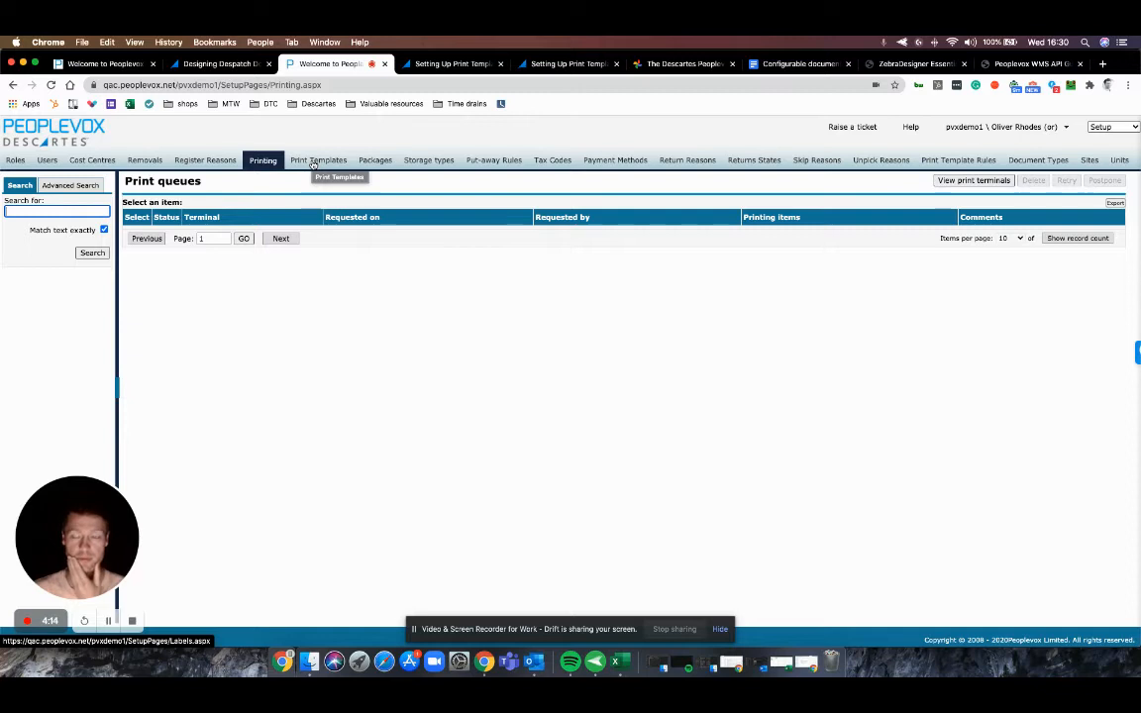
{"action": "left_click", "coordinate": [313, 165]}
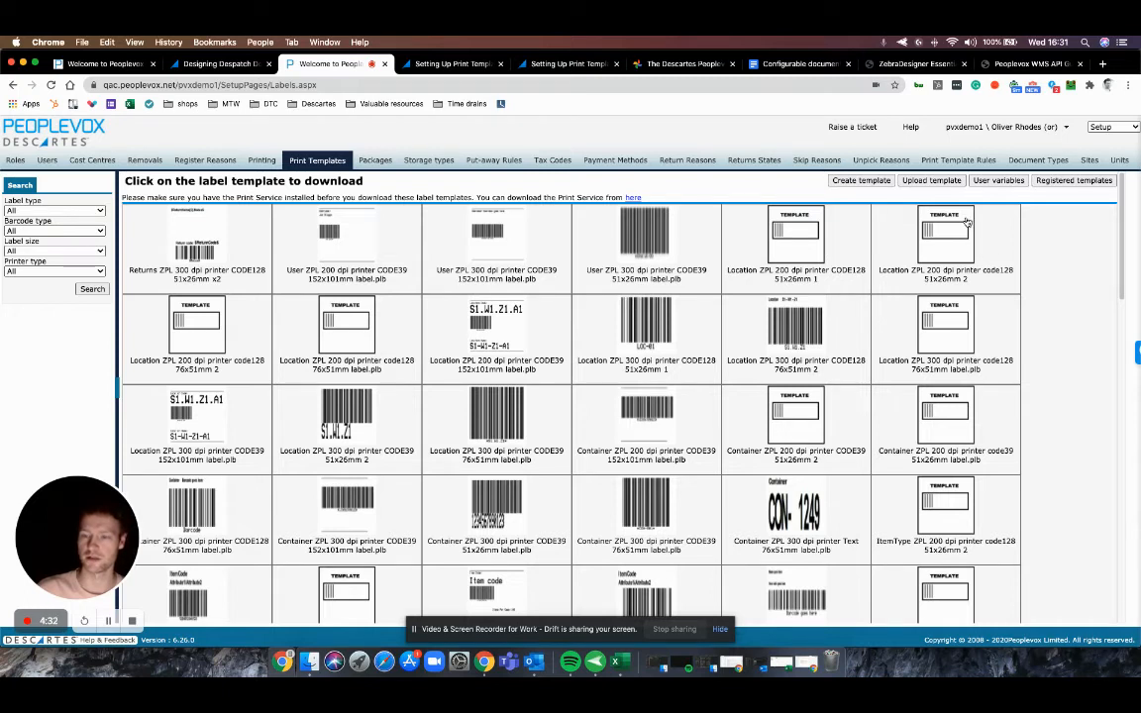
{"action": "scroll", "coordinate": [941, 277], "scroll_direction": "down", "scroll_amount": 10}
{"action": "scroll", "coordinate": [910, 331], "scroll_direction": "up", "scroll_amount": 6}
{"action": "scroll", "coordinate": [910, 331], "scroll_direction": "up", "scroll_amount": 3}
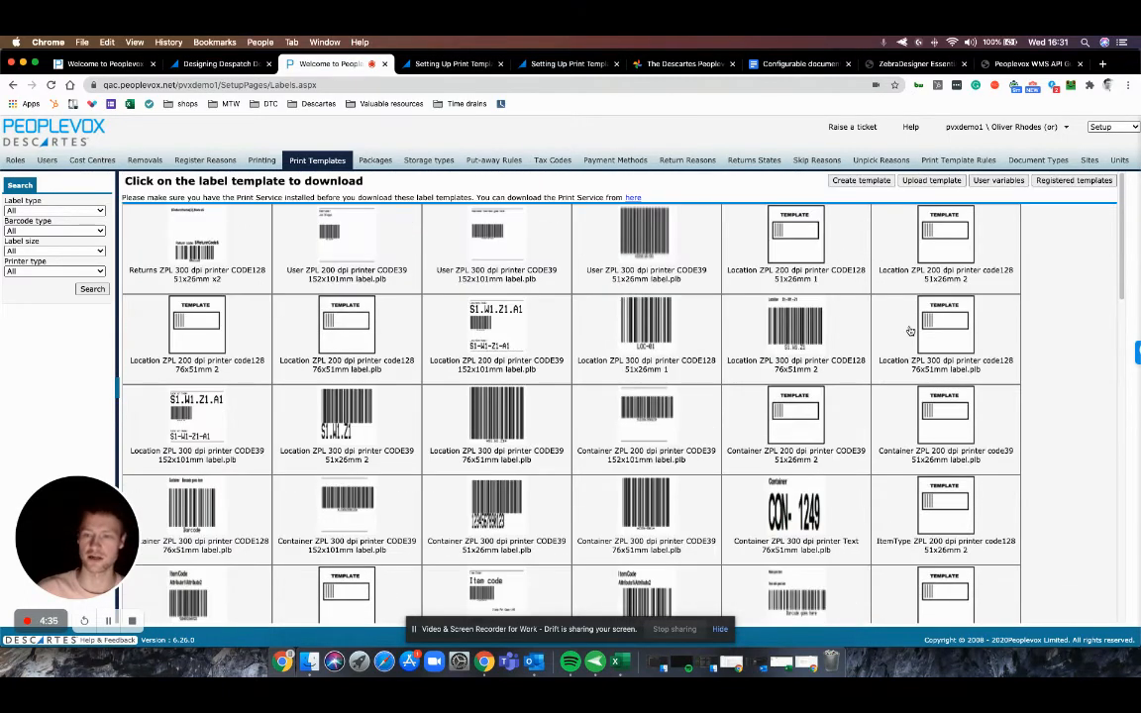
- Open the upload form for a print template and view the ZPL file selection, cancelling it without choosing a file
{"action": "left_click", "coordinate": [932, 180]}
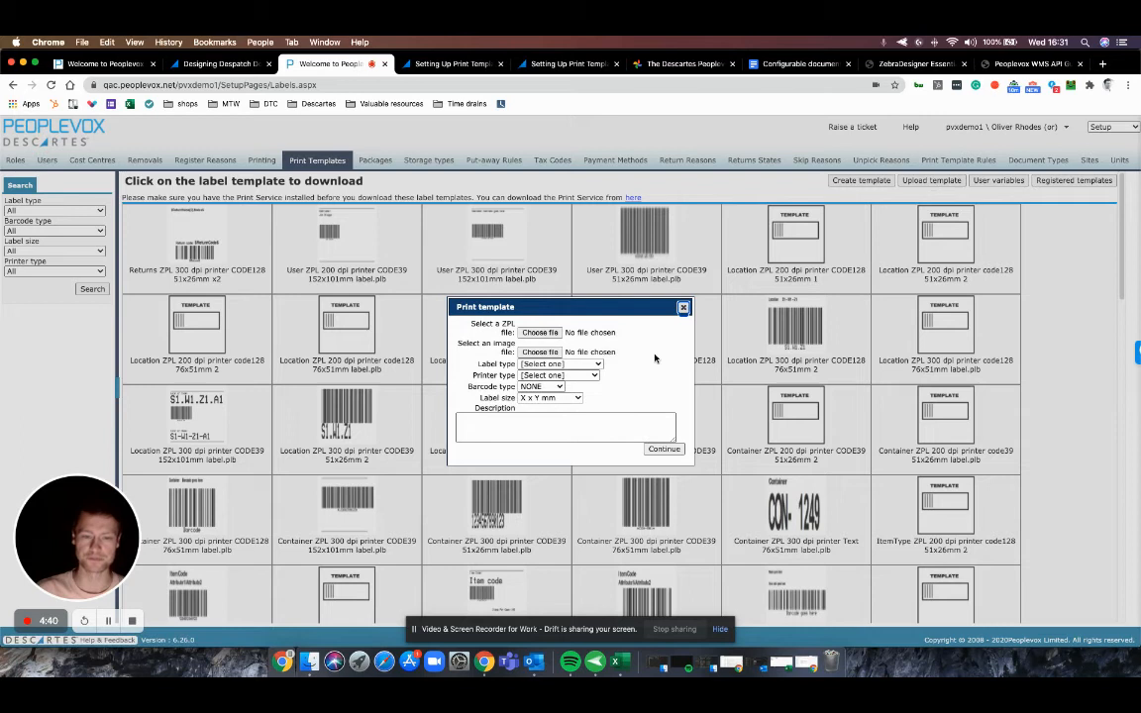
{"action": "left_click", "coordinate": [540, 333]}
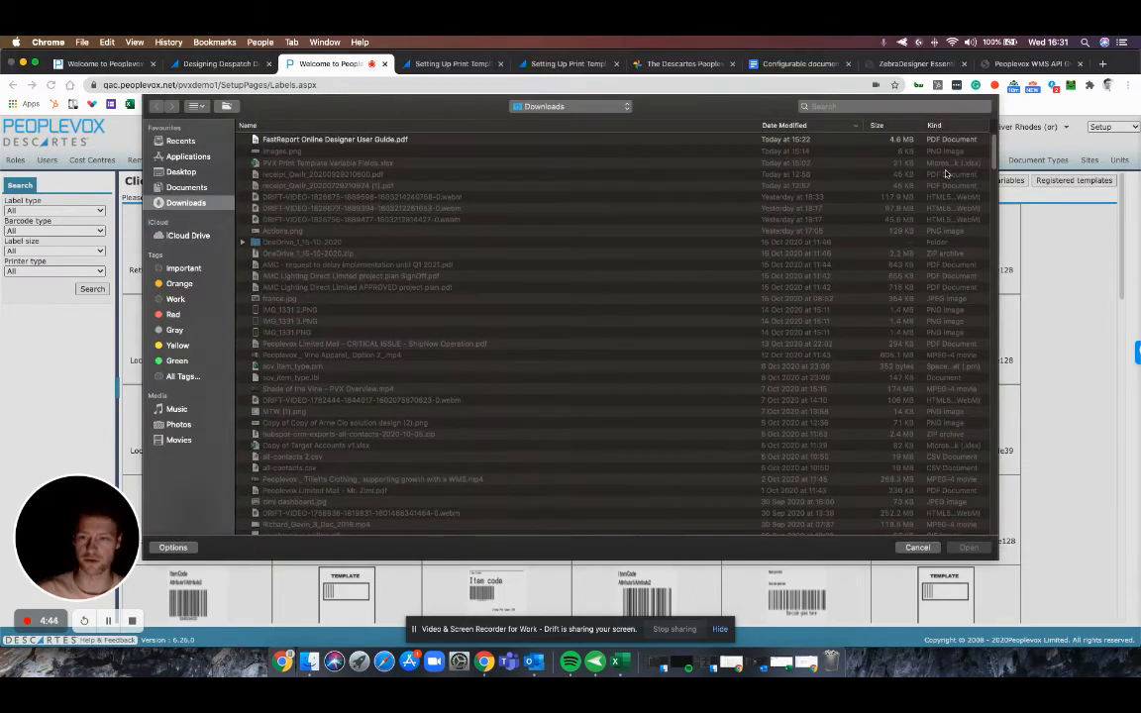
{"action": "left_click", "coordinate": [924, 549]}
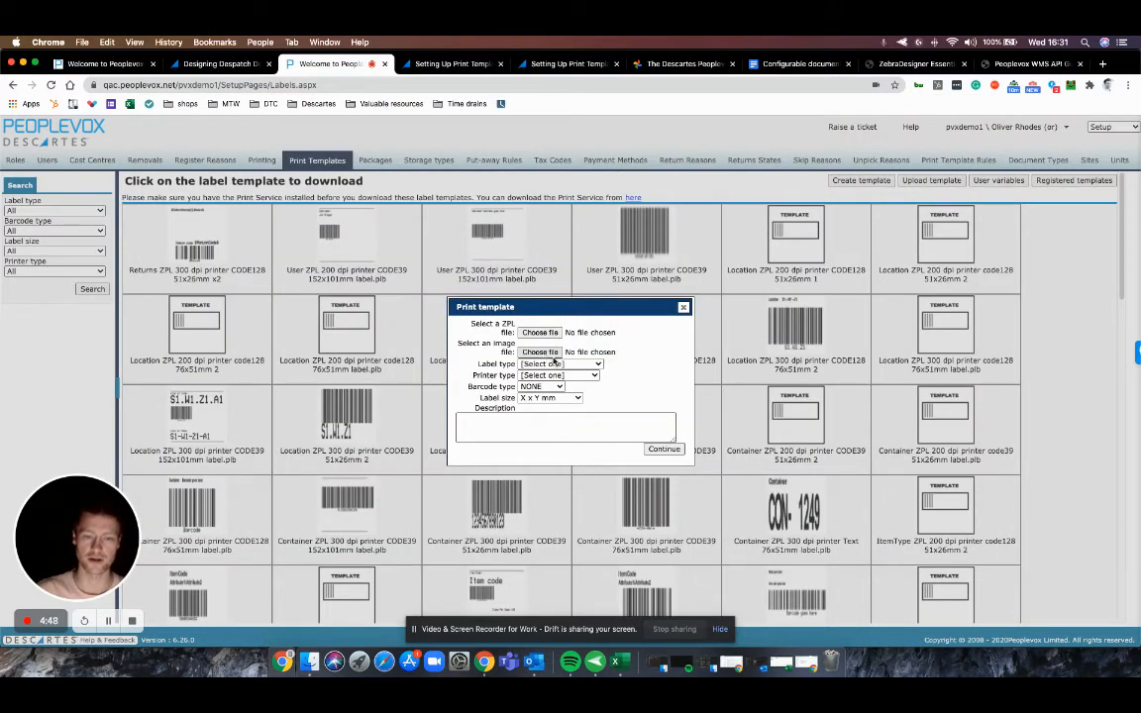
- Review the label type and printer type options in the template upload form without choosing any
{"action": "left_click", "coordinate": [557, 365]}
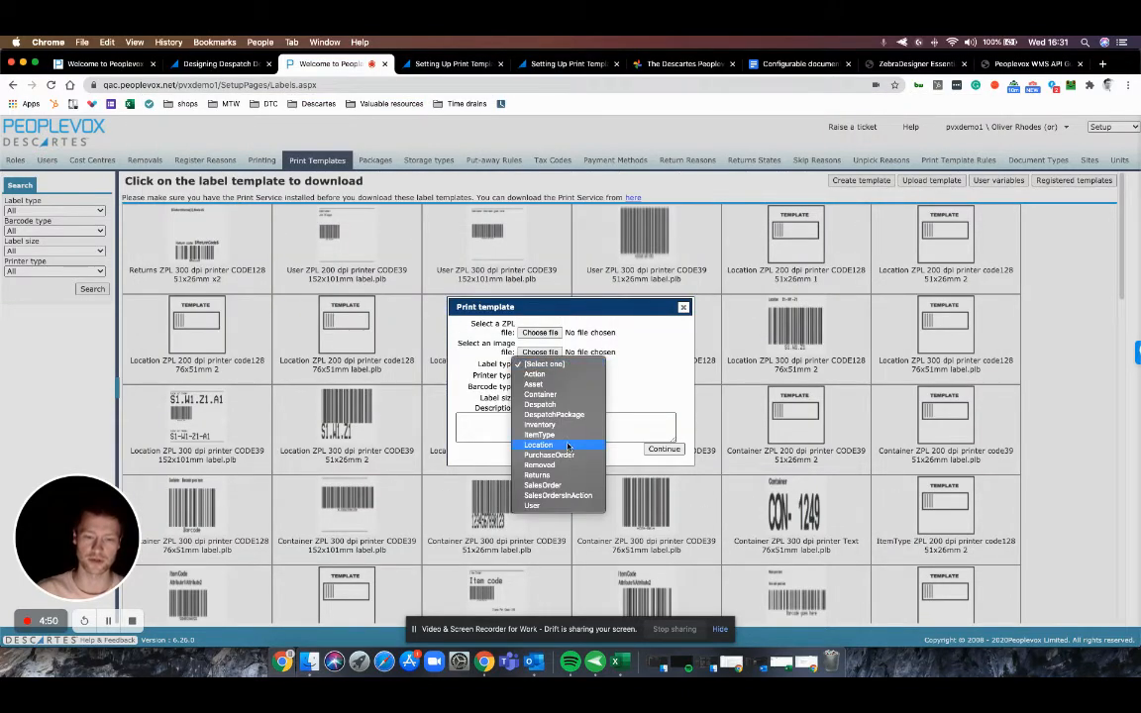
{"action": "left_click", "coordinate": [631, 367]}
{"action": "left_click", "coordinate": [590, 376]}
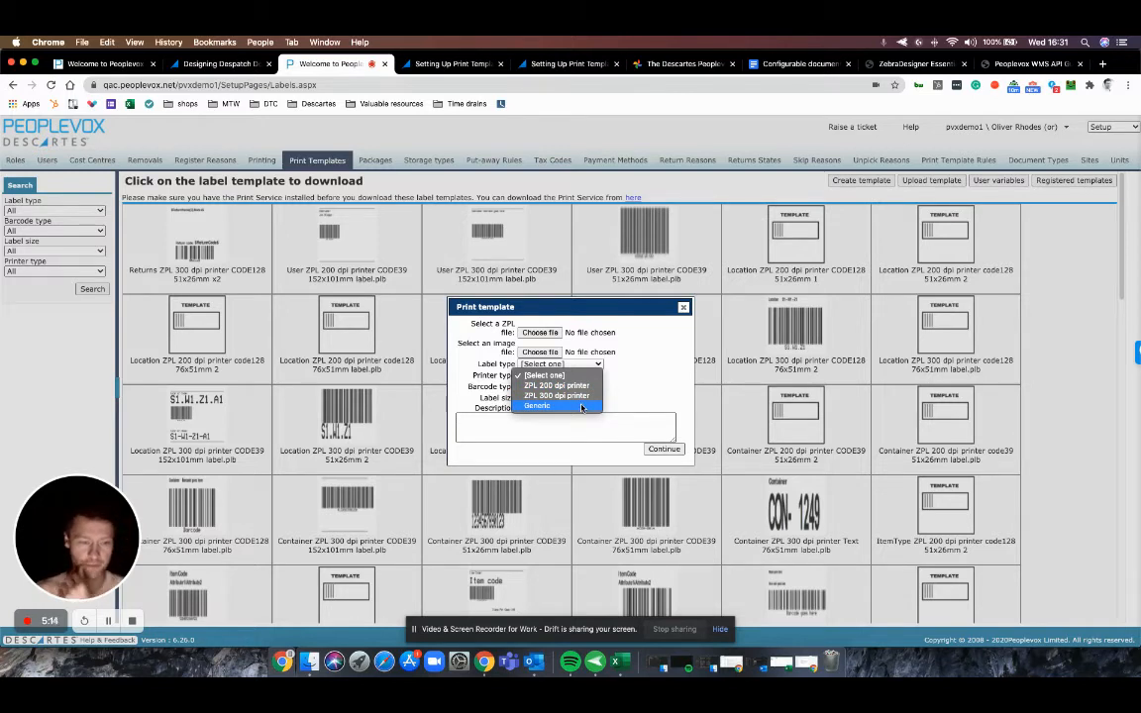
{"action": "left_click", "coordinate": [622, 392]}
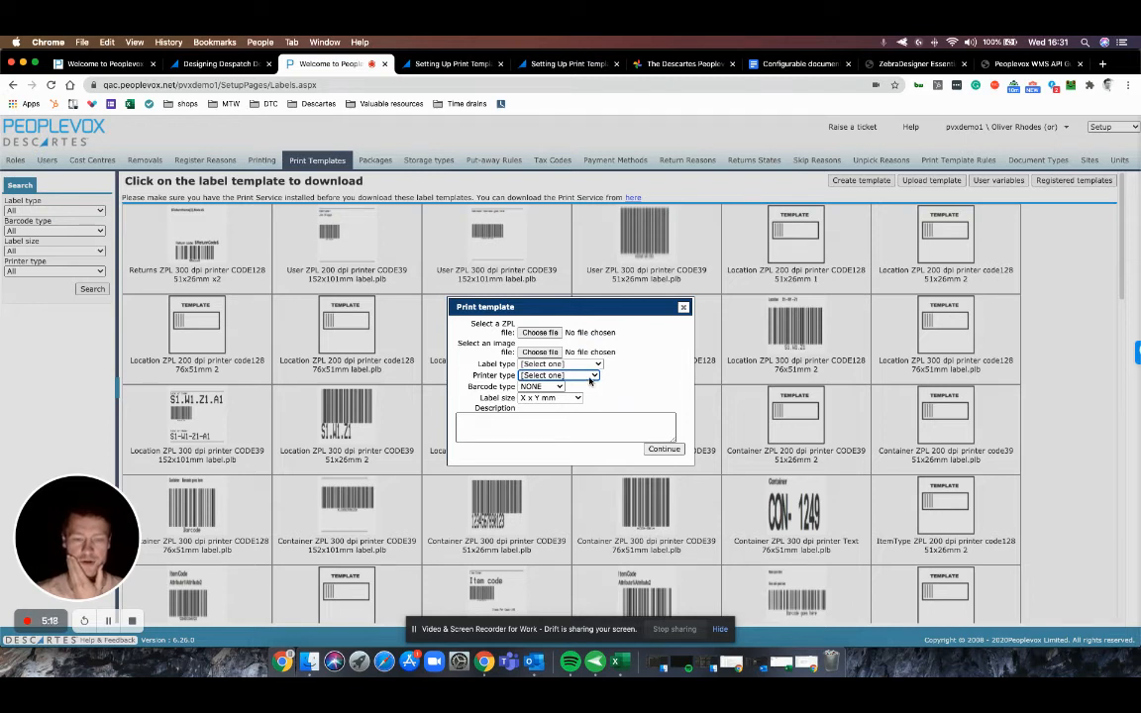
{"action": "left_click", "coordinate": [590, 381]}
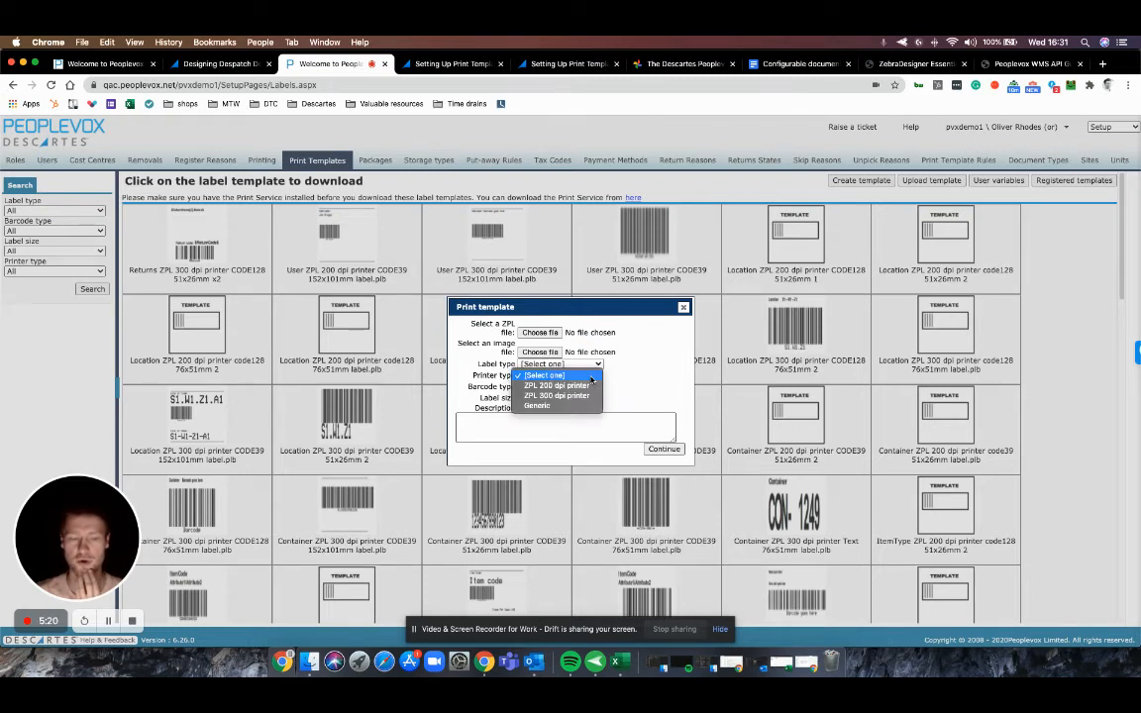
{"action": "left_click", "coordinate": [617, 395]}
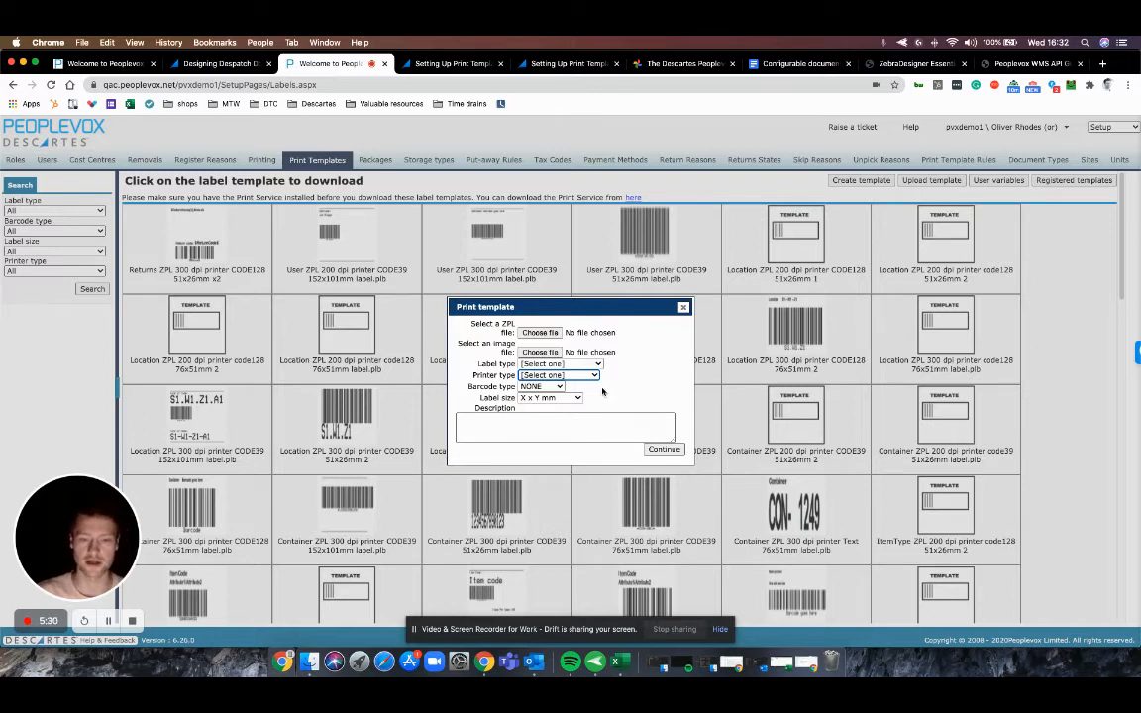
- Review the barcode type and label size options, and close the template upload form without uploading anything
{"action": "left_click", "coordinate": [548, 387]}
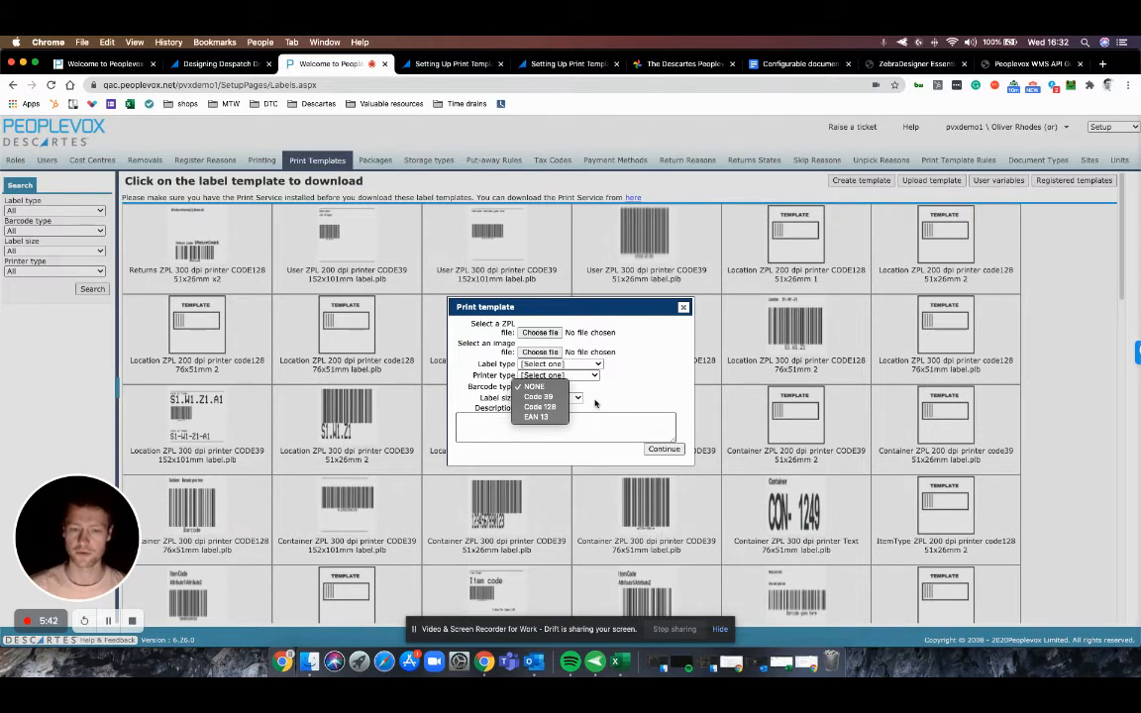
{"action": "left_click", "coordinate": [596, 404]}
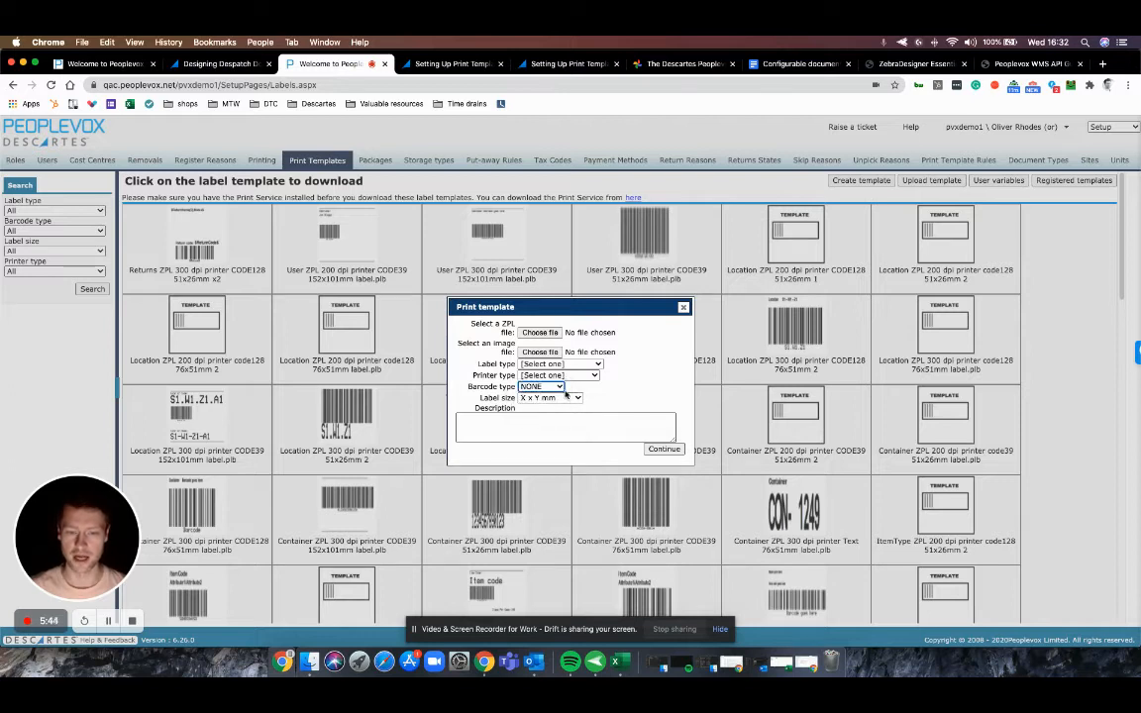
{"action": "left_click", "coordinate": [563, 389]}
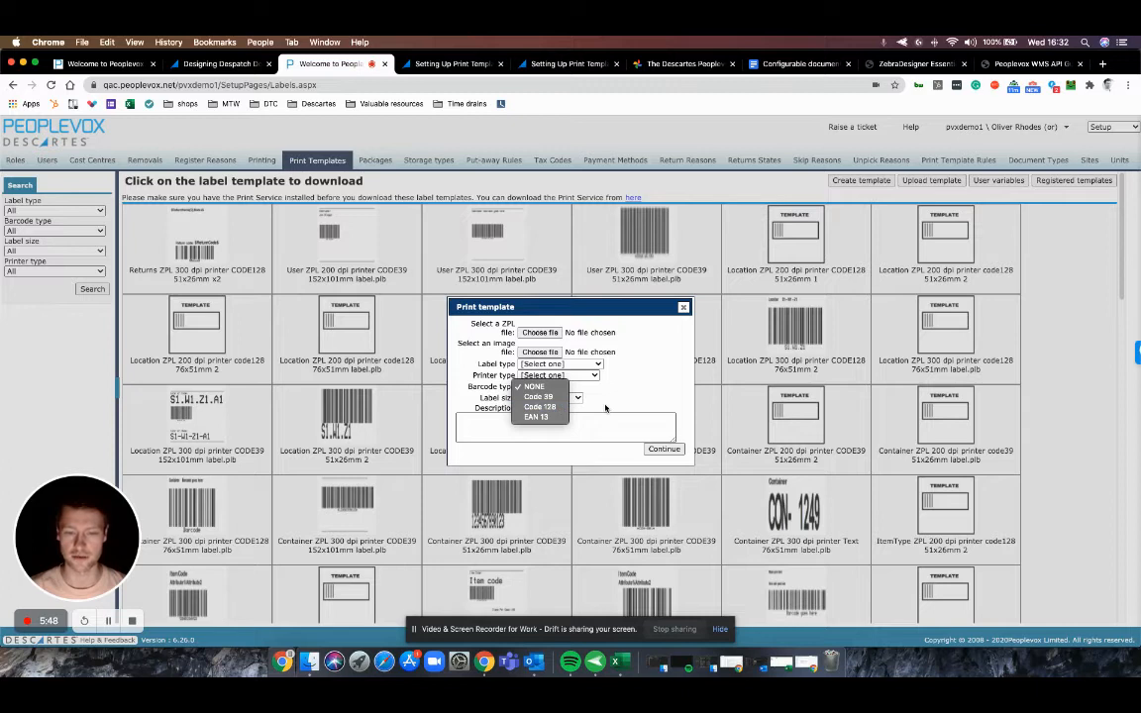
{"action": "left_click", "coordinate": [605, 407]}
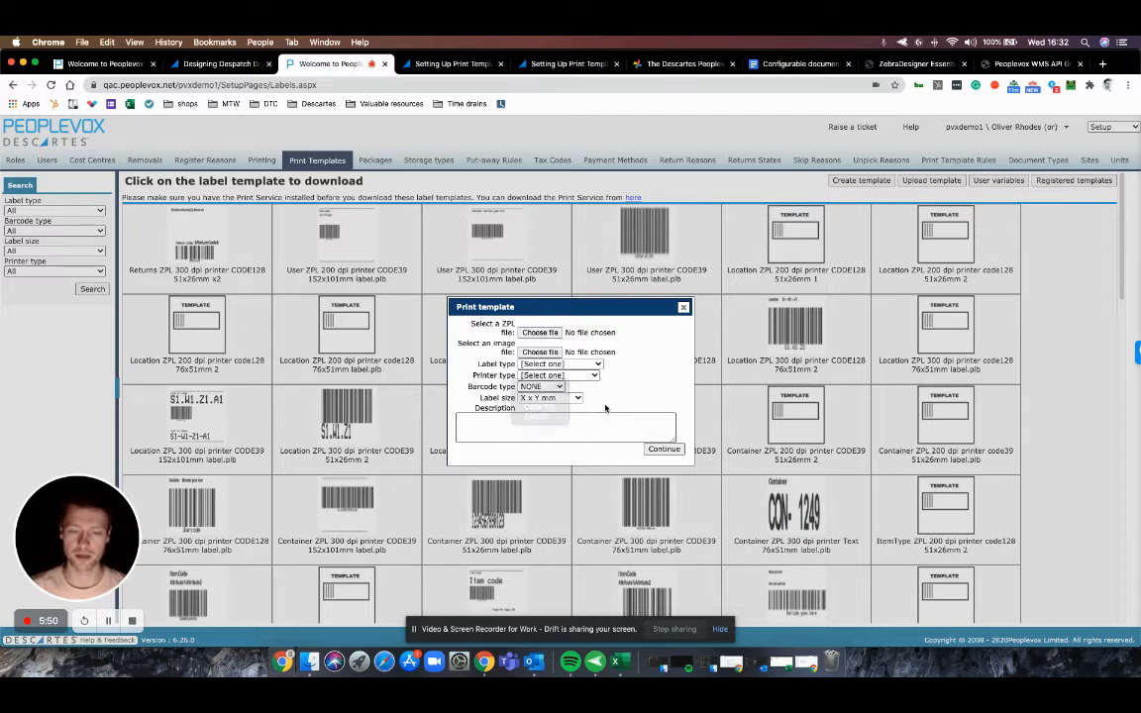
{"action": "left_click", "coordinate": [579, 400]}
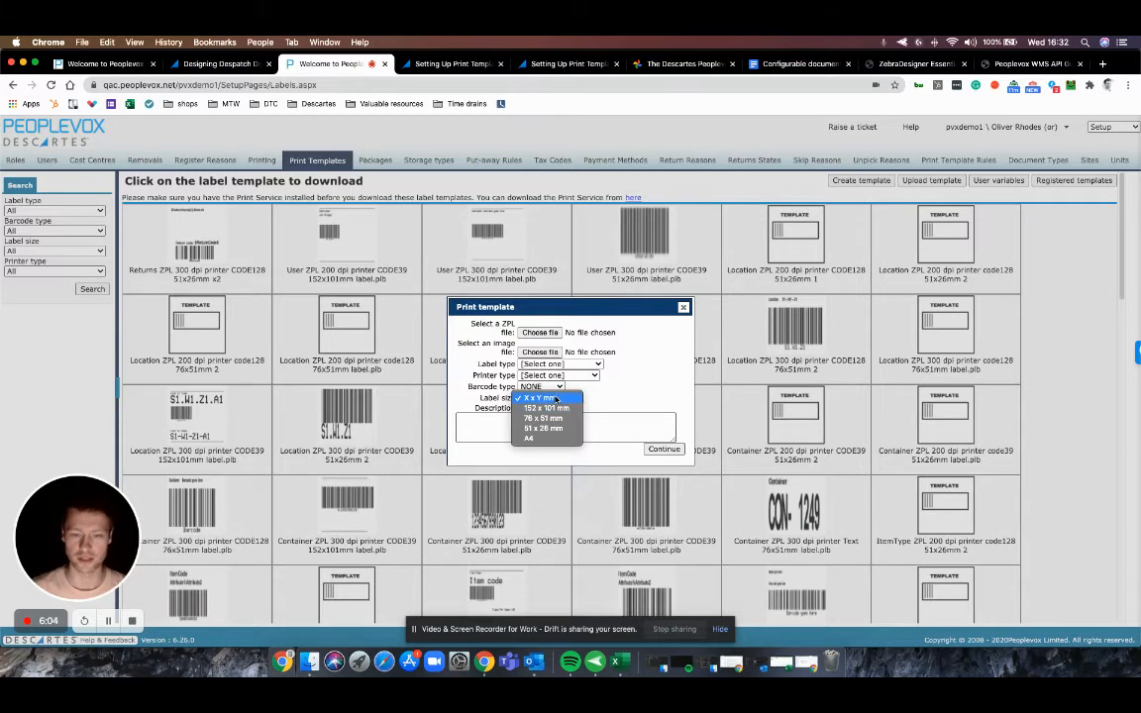
{"action": "left_click", "coordinate": [543, 397]}
{"action": "left_click", "coordinate": [549, 419]}
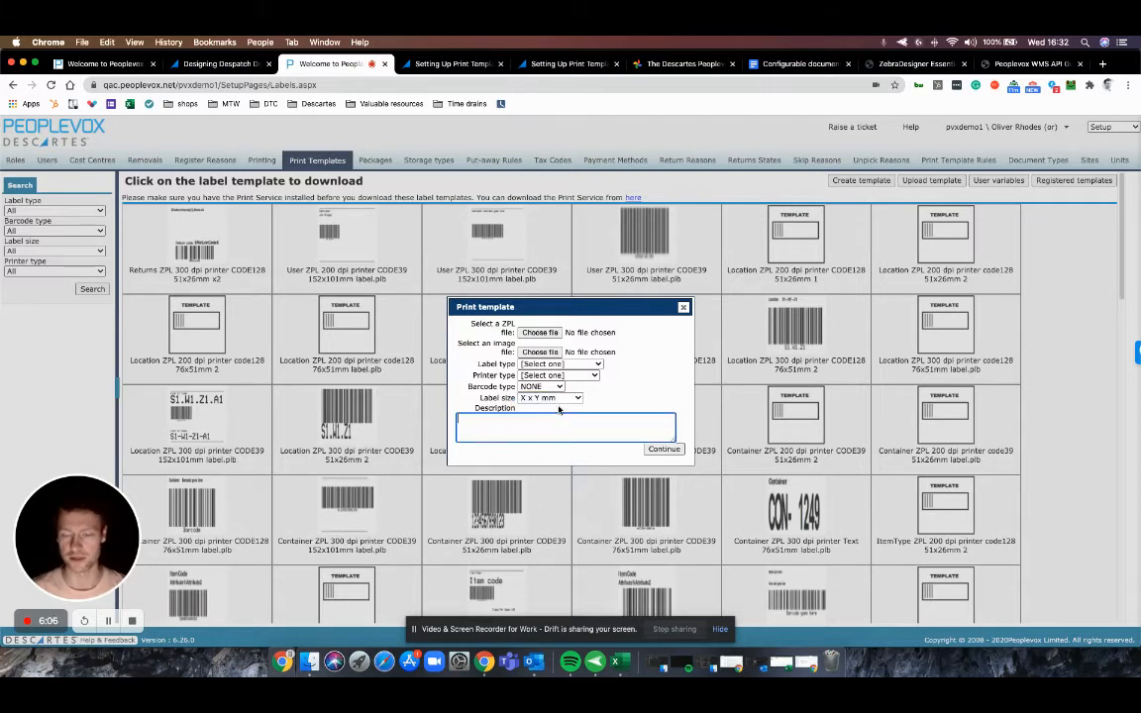
{"action": "left_click", "coordinate": [684, 309]}
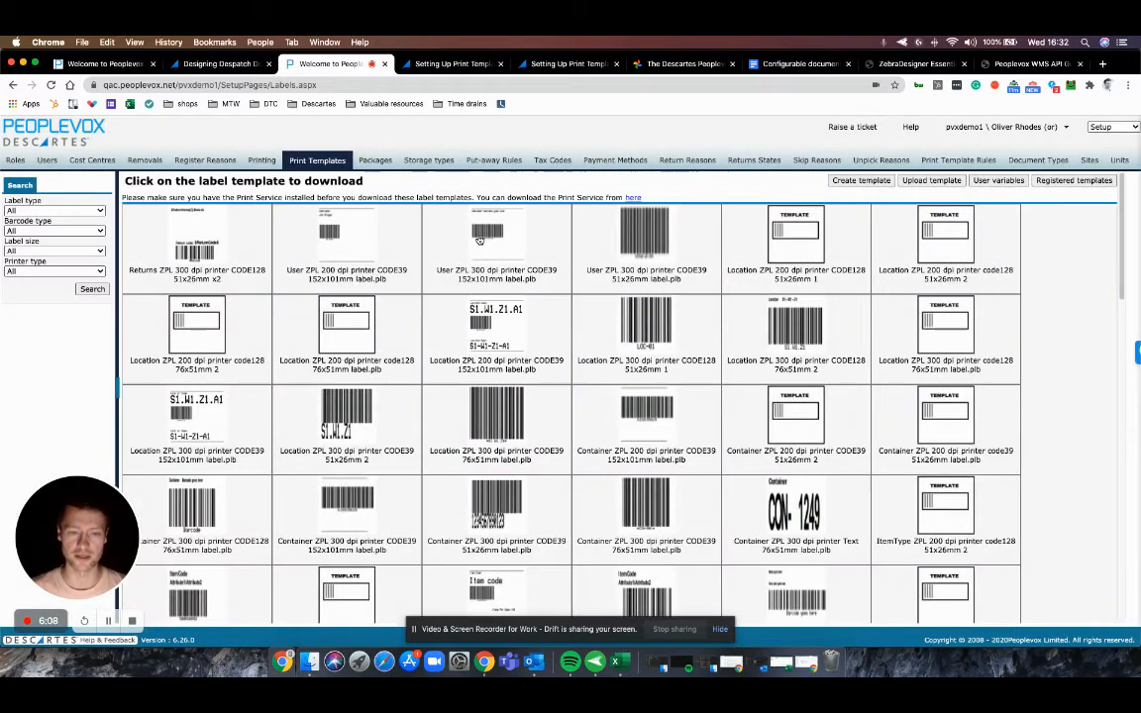
- View the save details of the User ZPL 300 dpi CODE39 152x101mm label template and close them without saving
{"action": "left_click", "coordinate": [478, 237]}
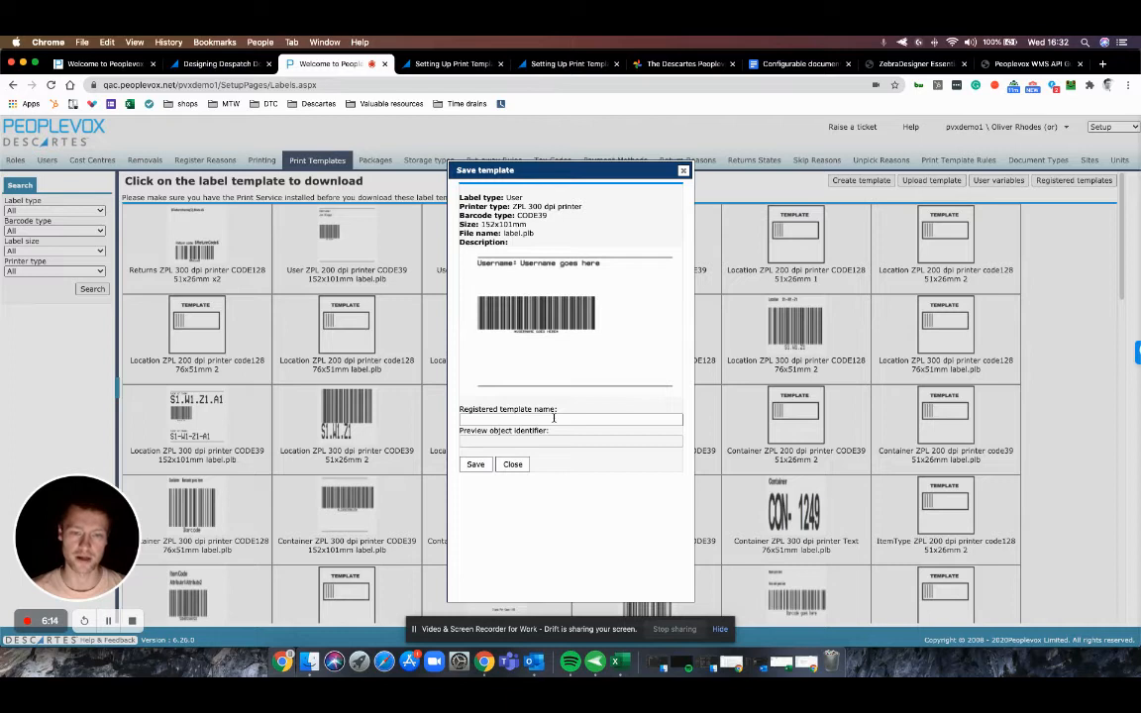
{"action": "left_click", "coordinate": [683, 171]}
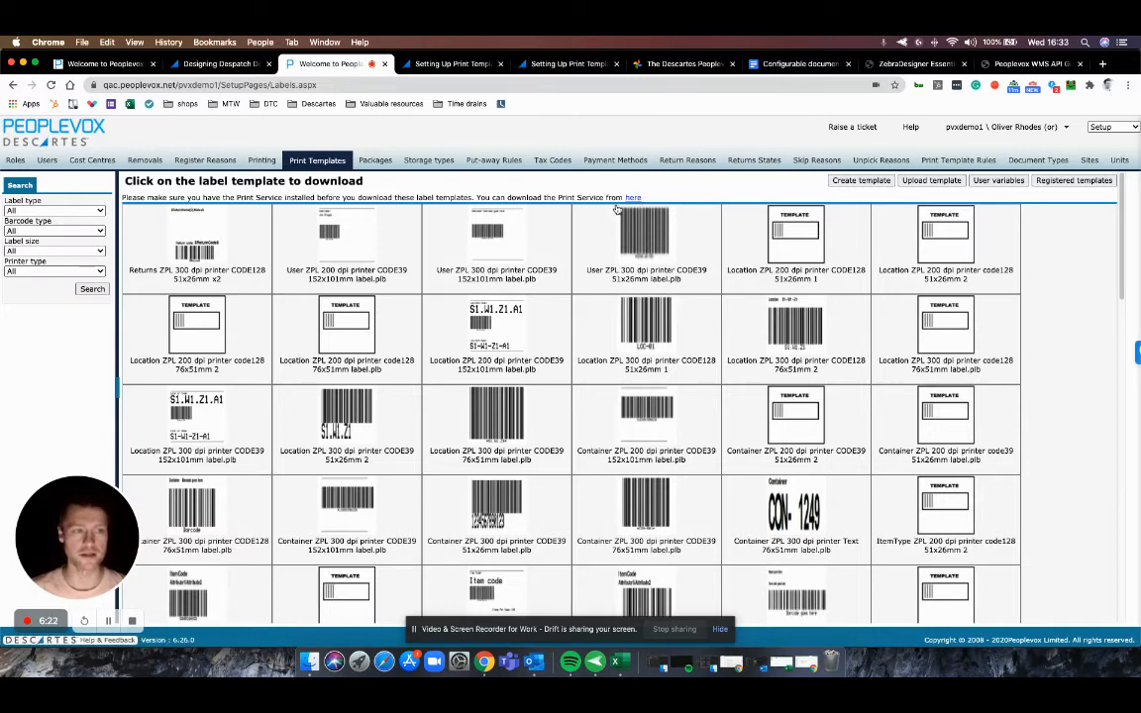
- Start a new print template with label type Despatch and name it Trapstar
{"action": "left_click", "coordinate": [99, 65]}
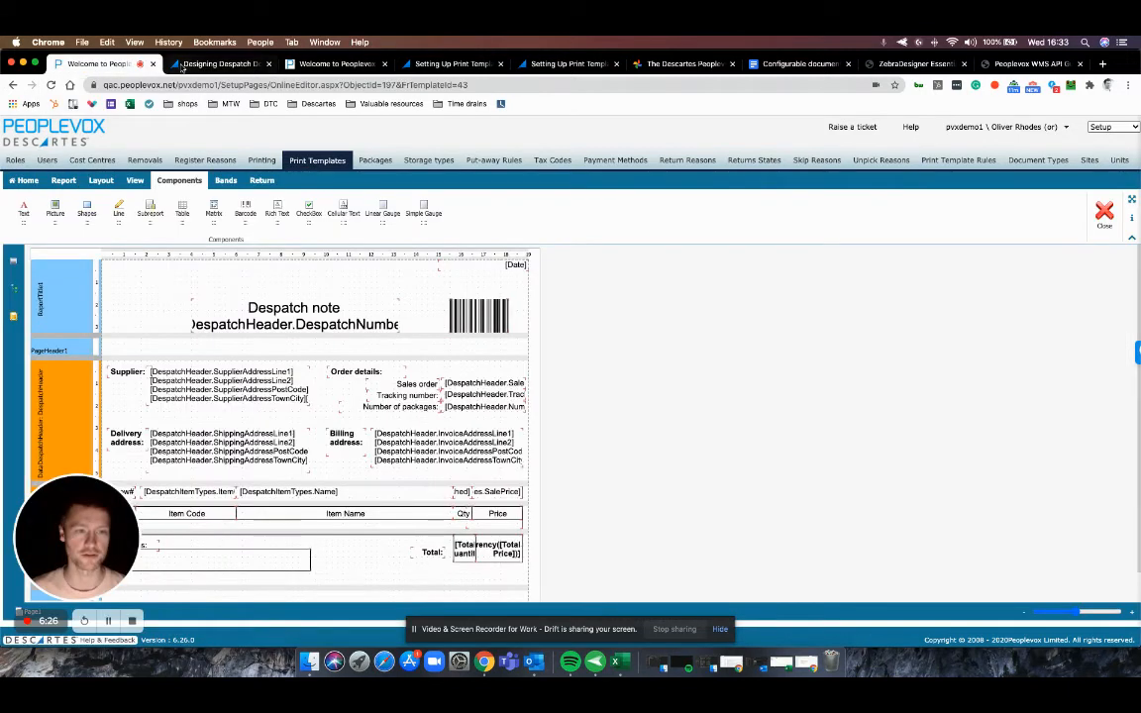
{"action": "left_click", "coordinate": [332, 64]}
{"action": "left_click", "coordinate": [861, 181]}
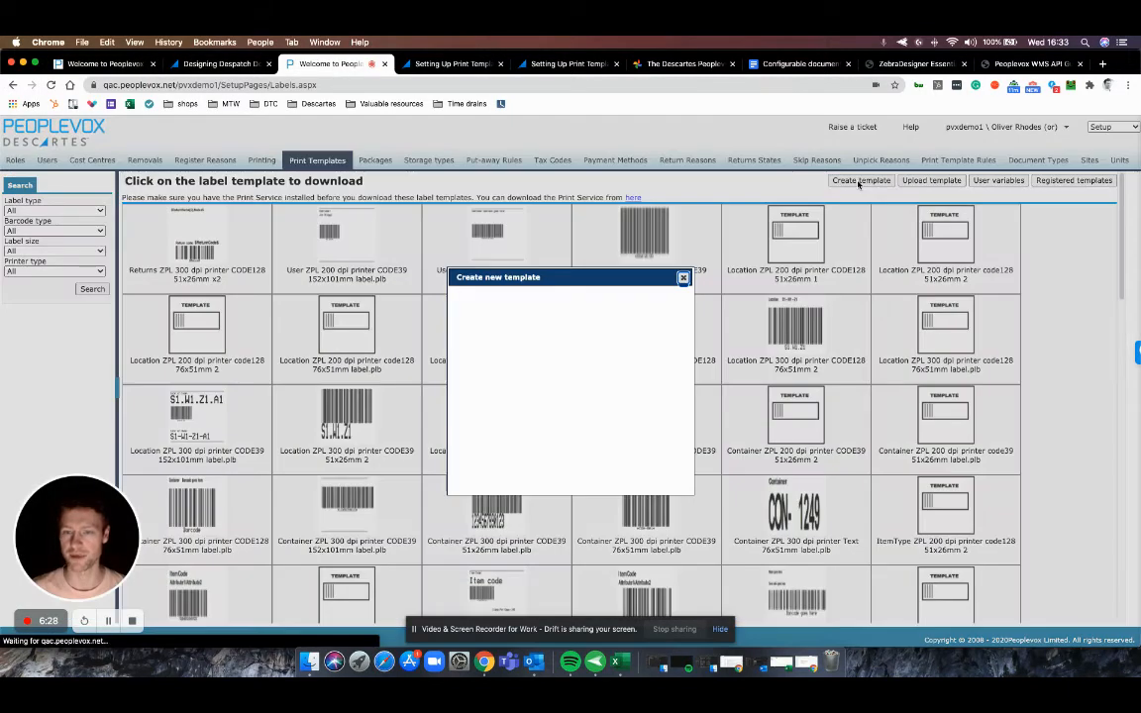
{"action": "left_click", "coordinate": [494, 315]}
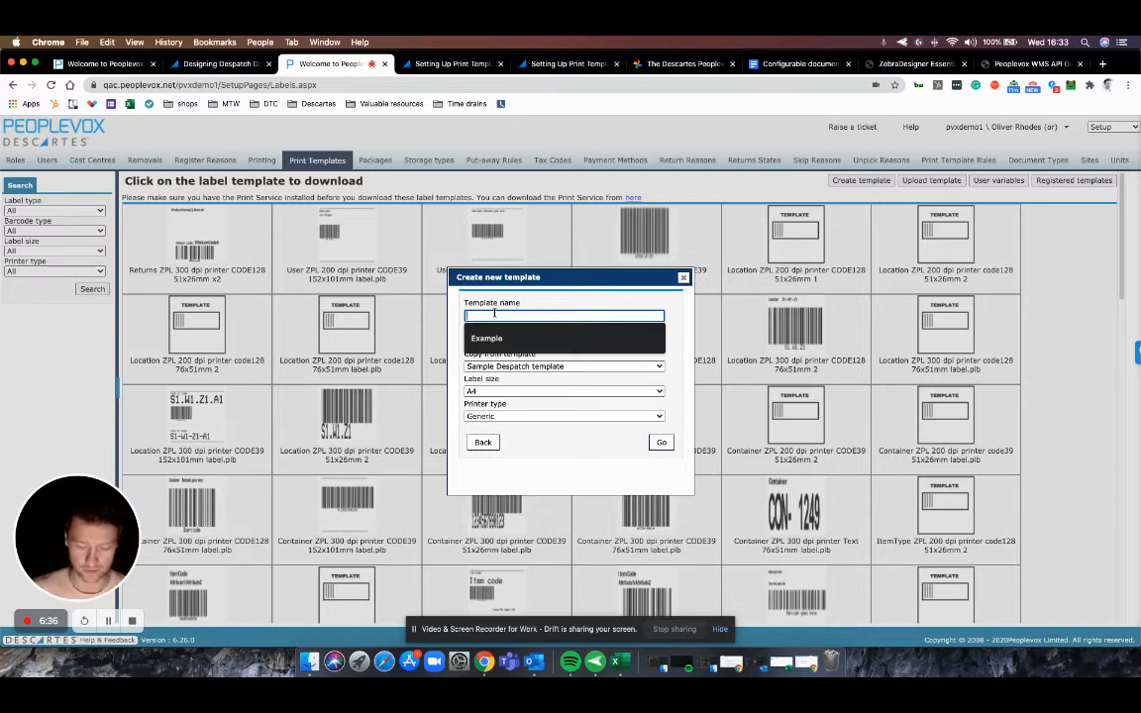
{"action": "type", "text": "Trapste"}
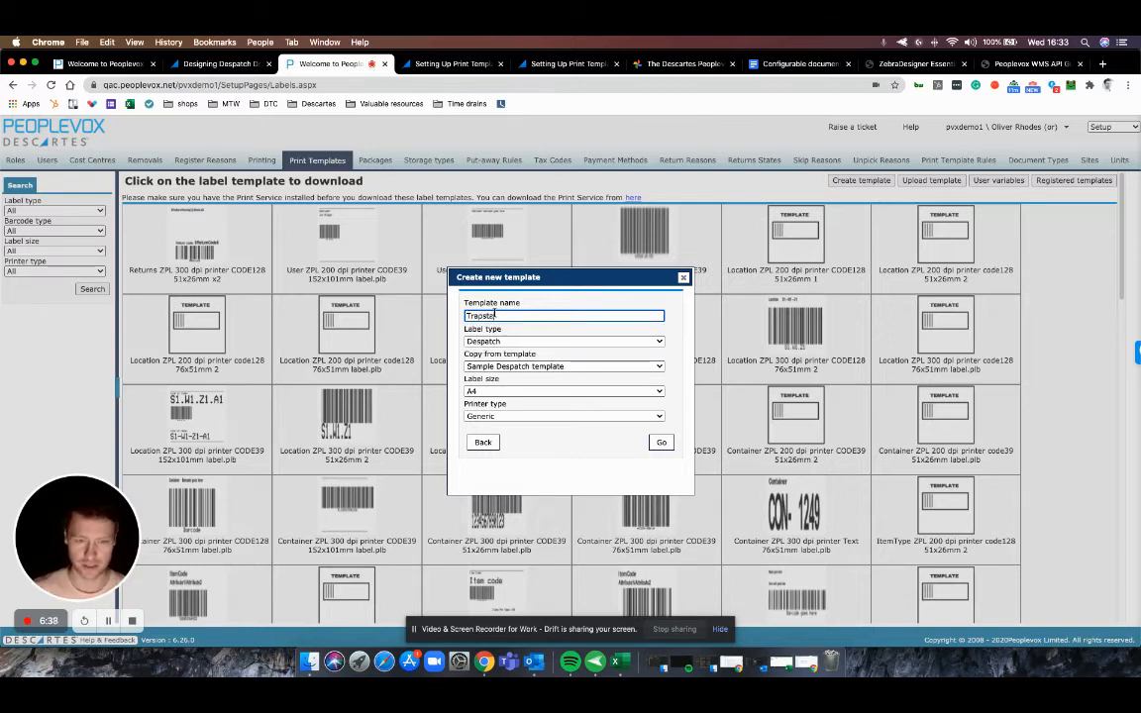
{"action": "key", "text": "BackSpace"}
{"action": "type", "text": "ar"}
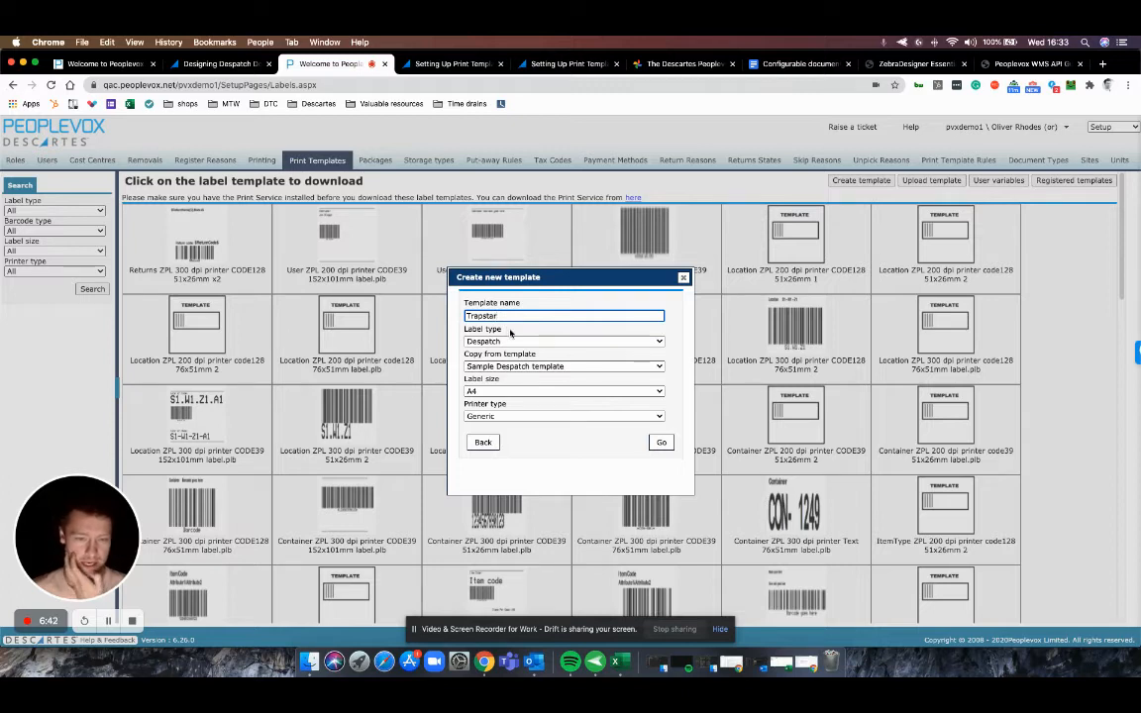
- Create the template as a copy of Sample Despatch template, with label size A4 and printer type Generic
{"action": "left_click", "coordinate": [509, 391]}
{"action": "left_click", "coordinate": [526, 377]}
{"action": "left_click", "coordinate": [530, 367]}
{"action": "left_click", "coordinate": [530, 369]}
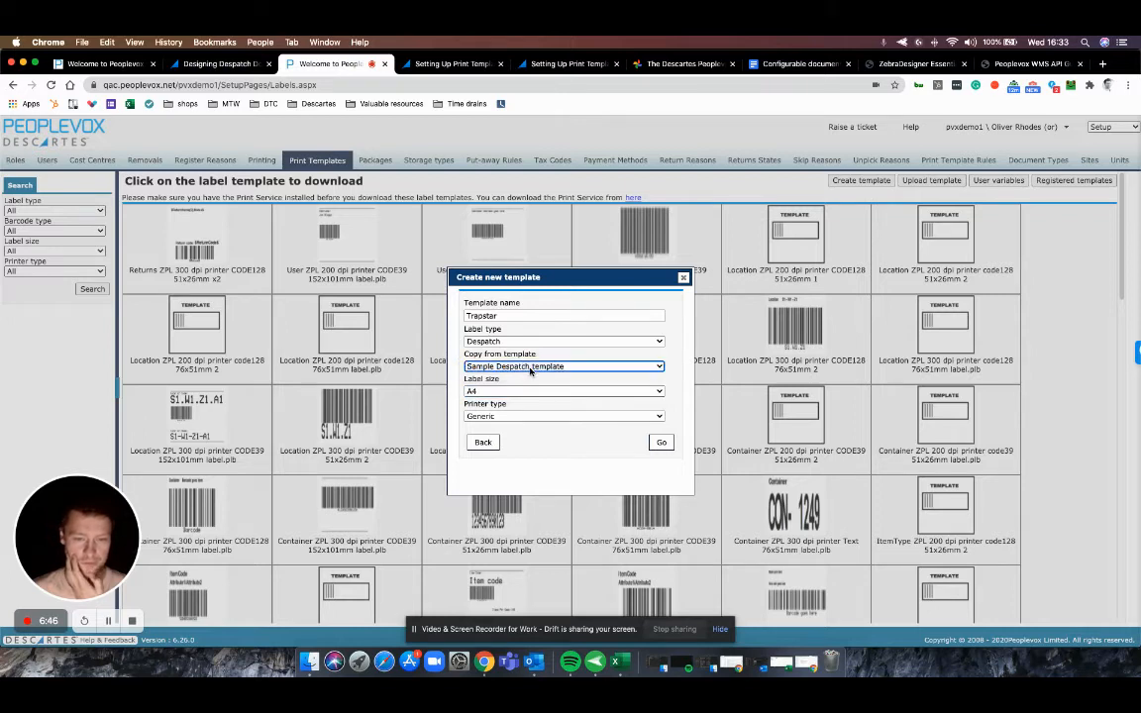
{"action": "left_click", "coordinate": [530, 369]}
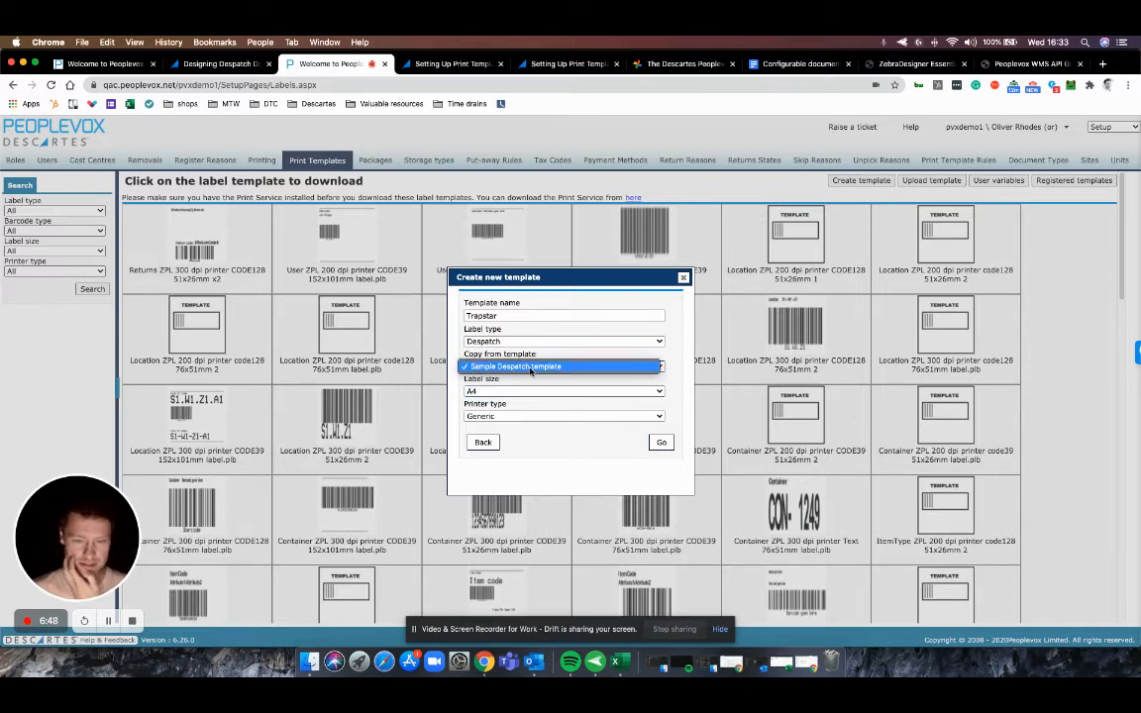
{"action": "left_click", "coordinate": [552, 462]}
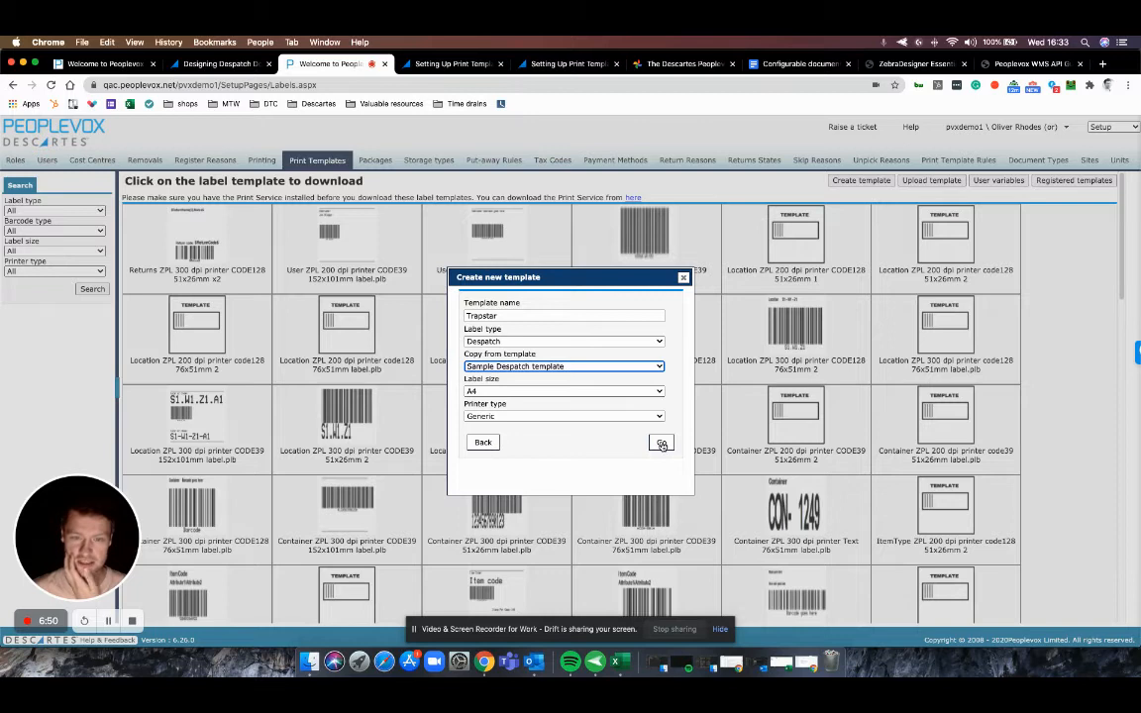
{"action": "left_click", "coordinate": [662, 445]}
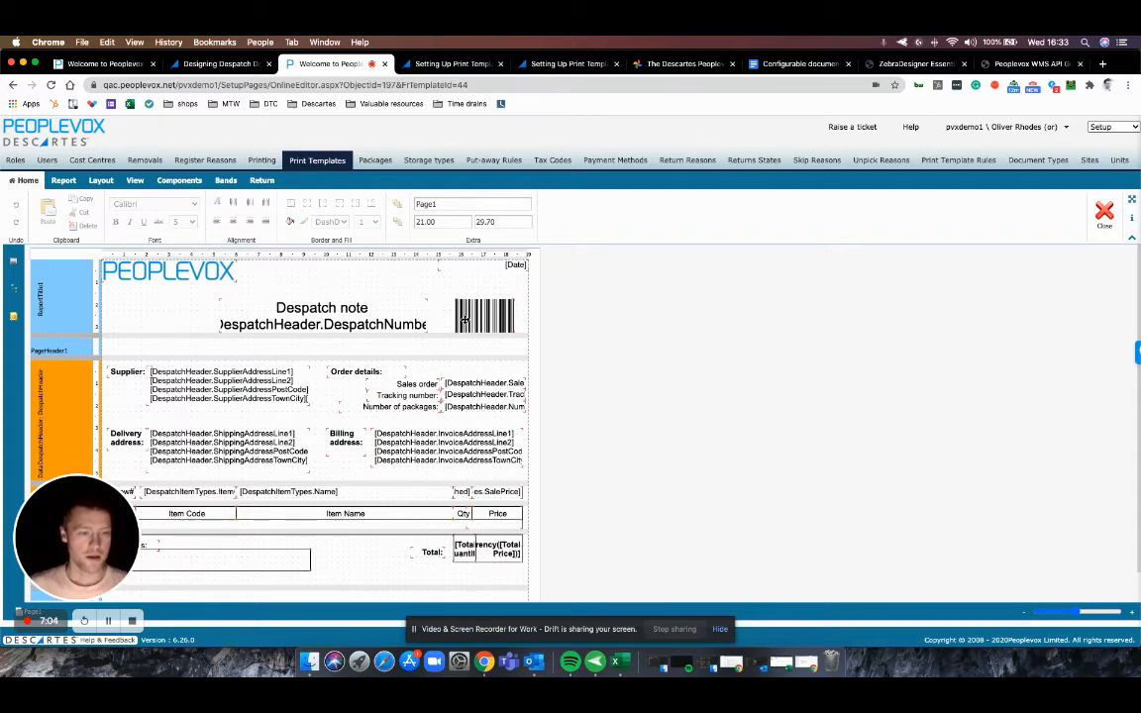
- Check the PVX Print Template Variable Fields workbook in Excel and return to the Peoplevox designer to look over the despatch note's fields
{"action": "left_click", "coordinate": [174, 373]}
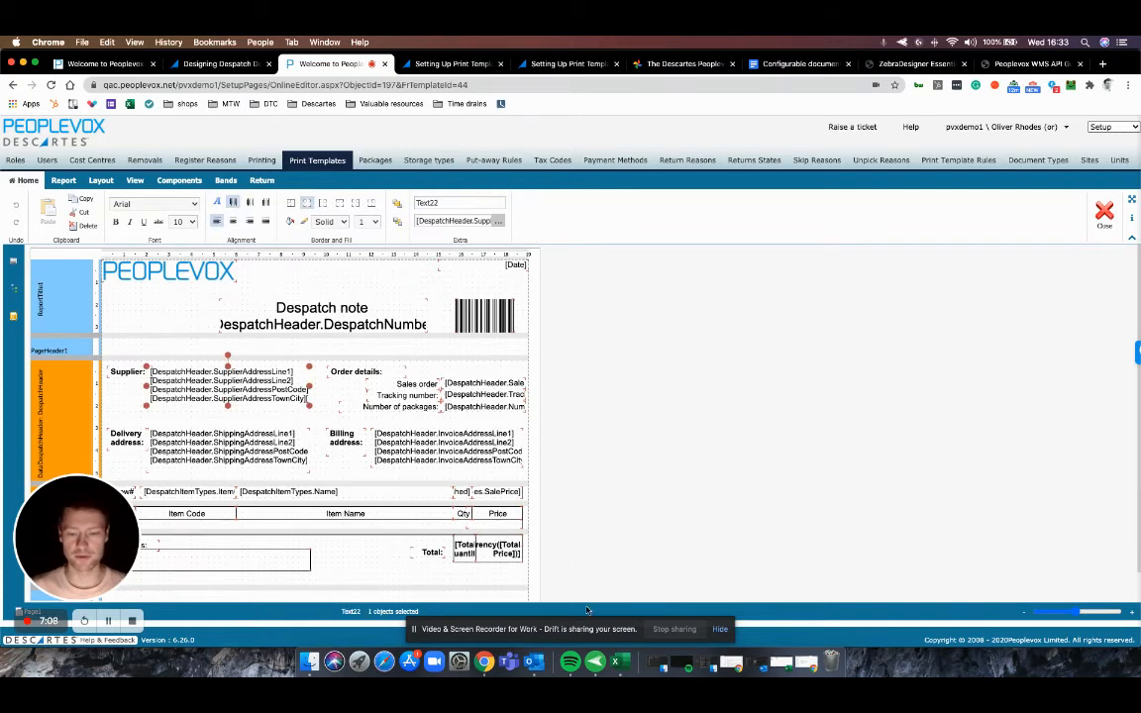
{"action": "left_click", "coordinate": [617, 663]}
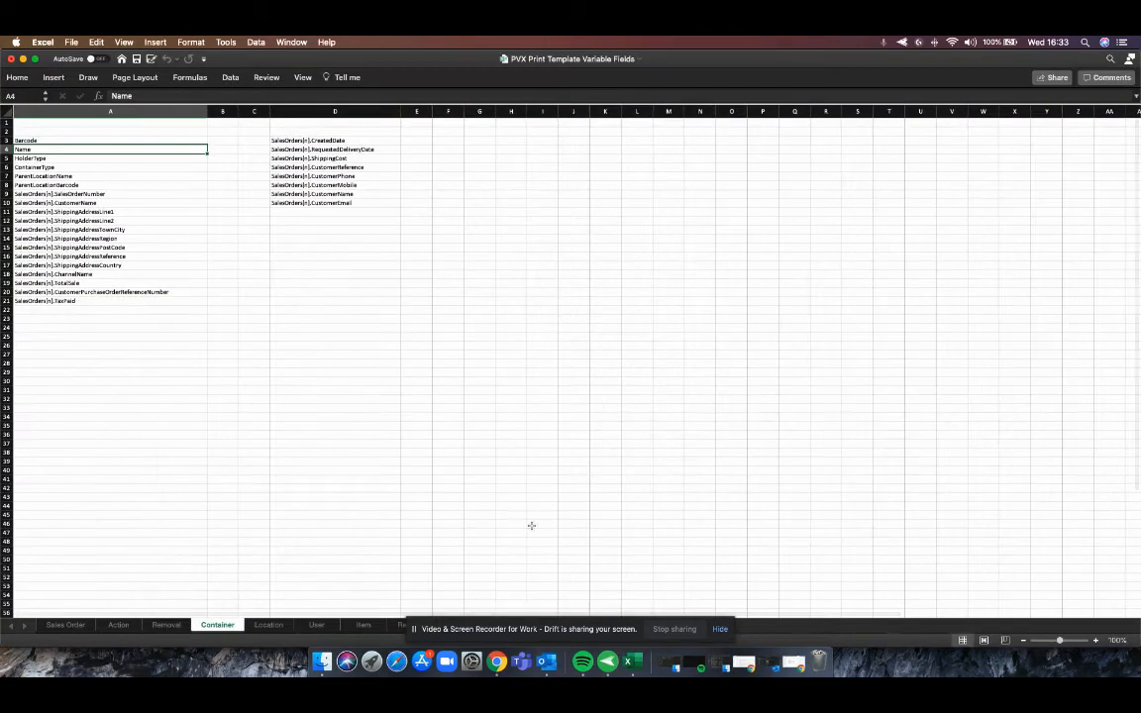
{"action": "left_click", "coordinate": [23, 59]}
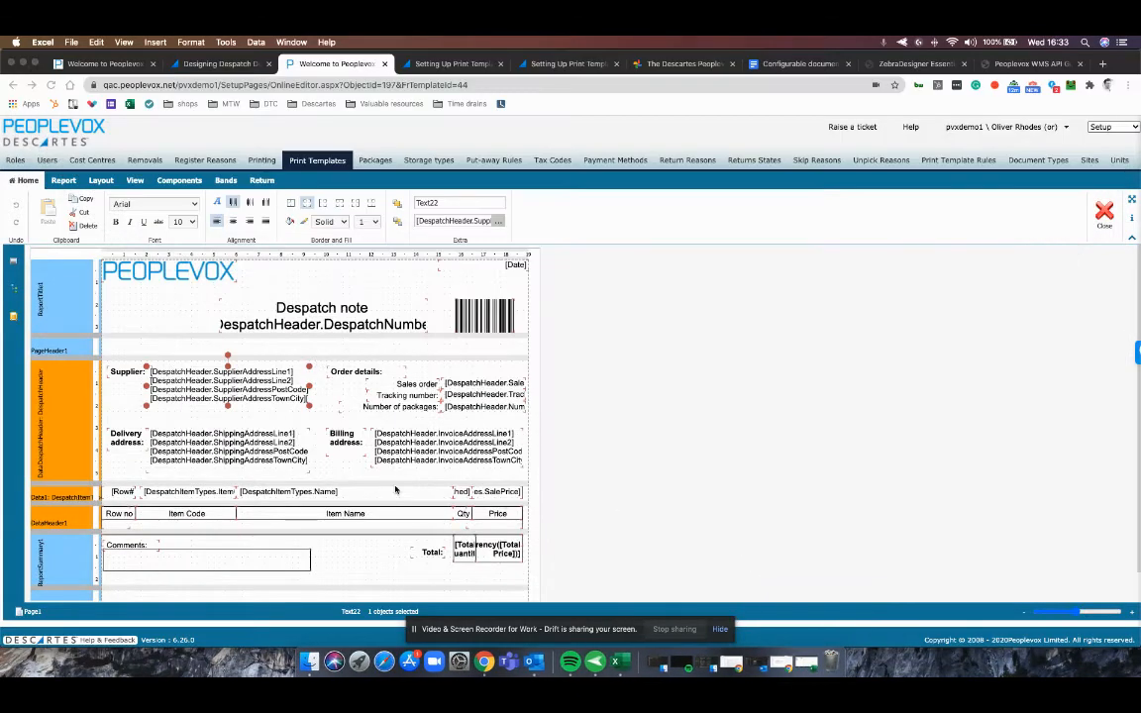
{"action": "left_click", "coordinate": [194, 390]}
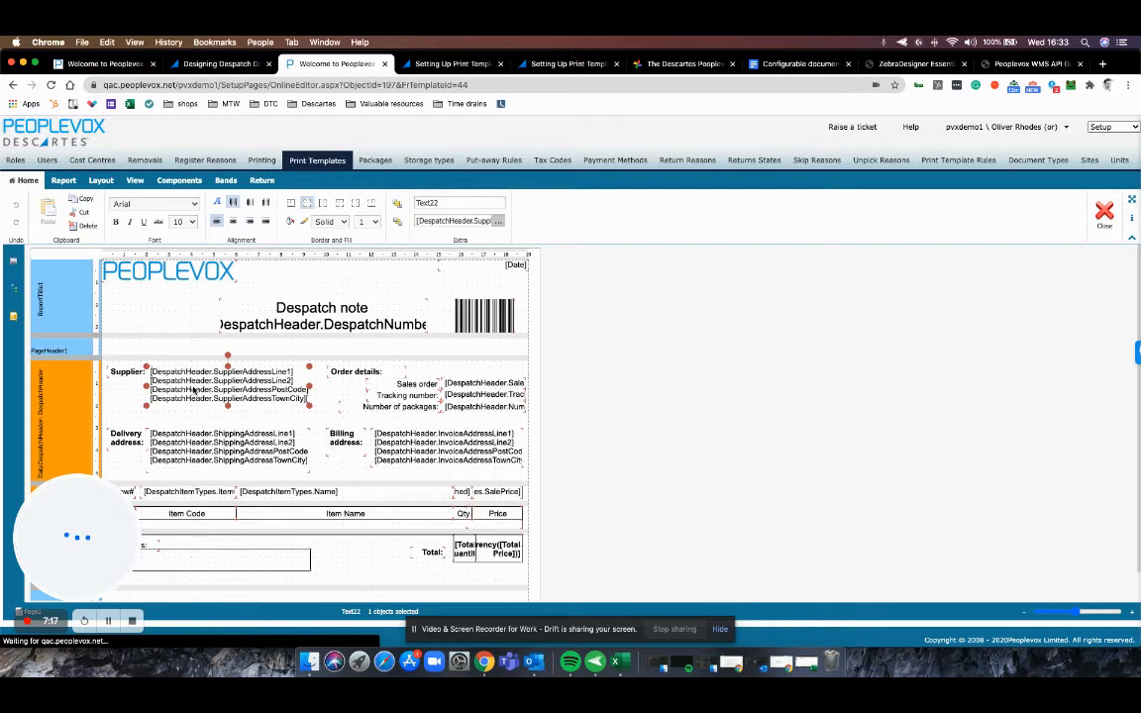
{"action": "scroll", "coordinate": [317, 392], "scroll_direction": "down", "scroll_amount": 2}
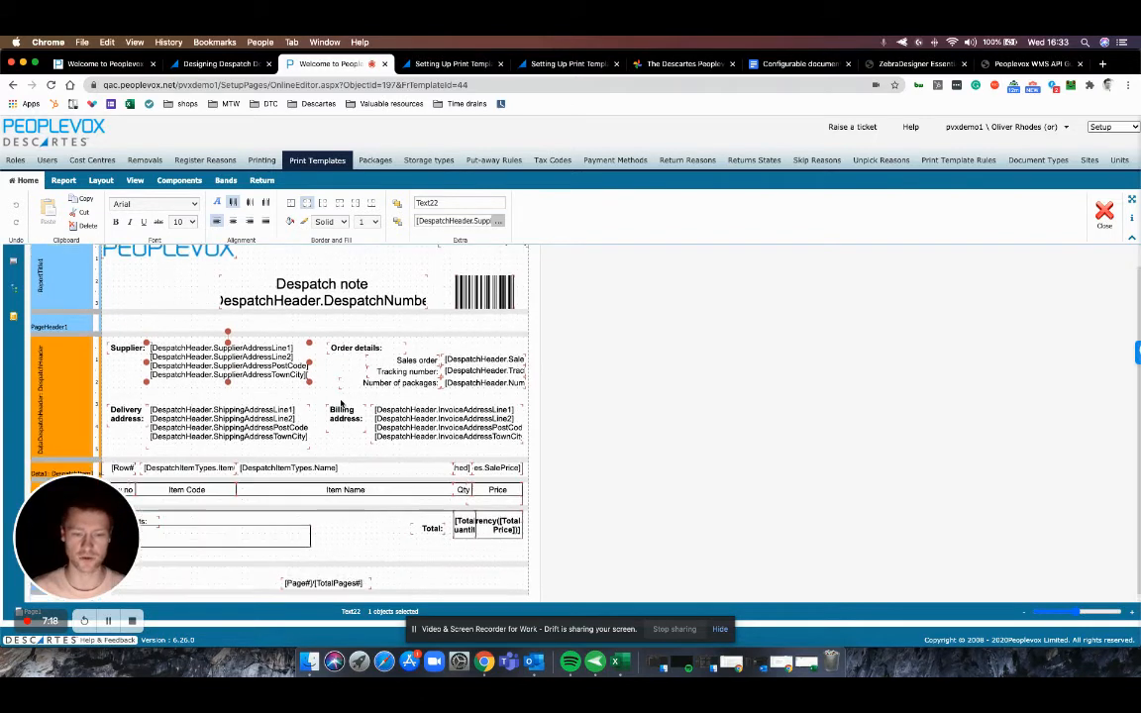
{"action": "scroll", "coordinate": [337, 401], "scroll_direction": "up", "scroll_amount": 2}
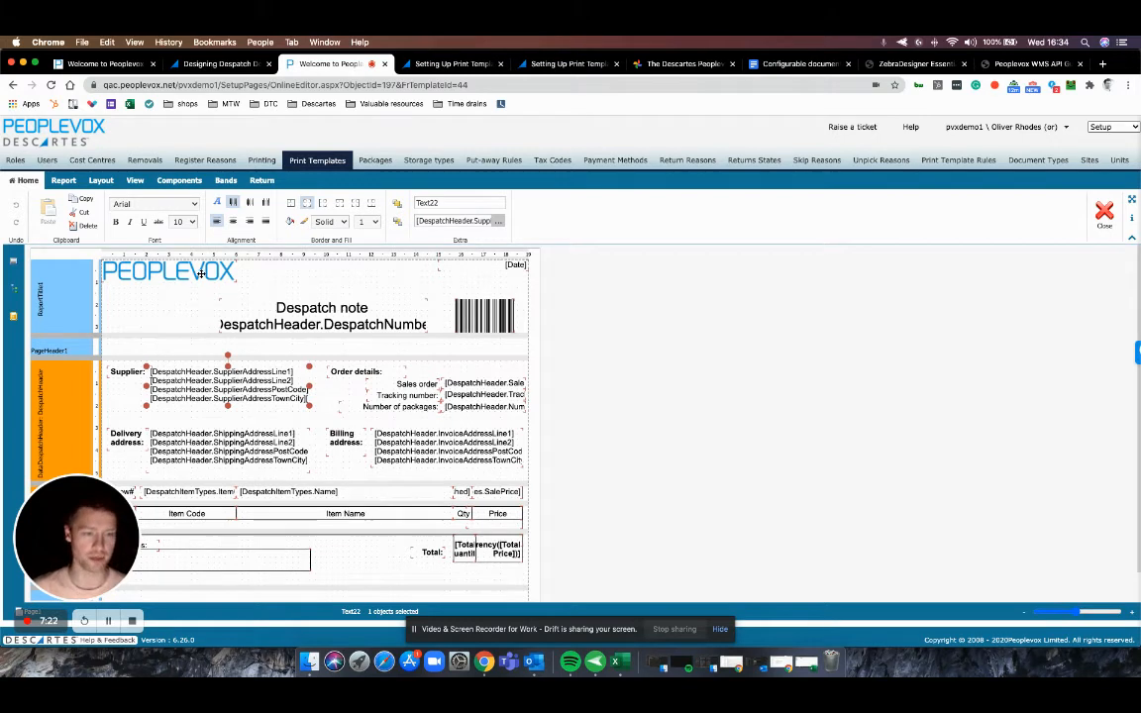
- Replace the Peoplevox logo in the report title band with an empty picture component about 7.5 cm wide and 2 cm high
{"action": "left_click", "coordinate": [200, 273]}
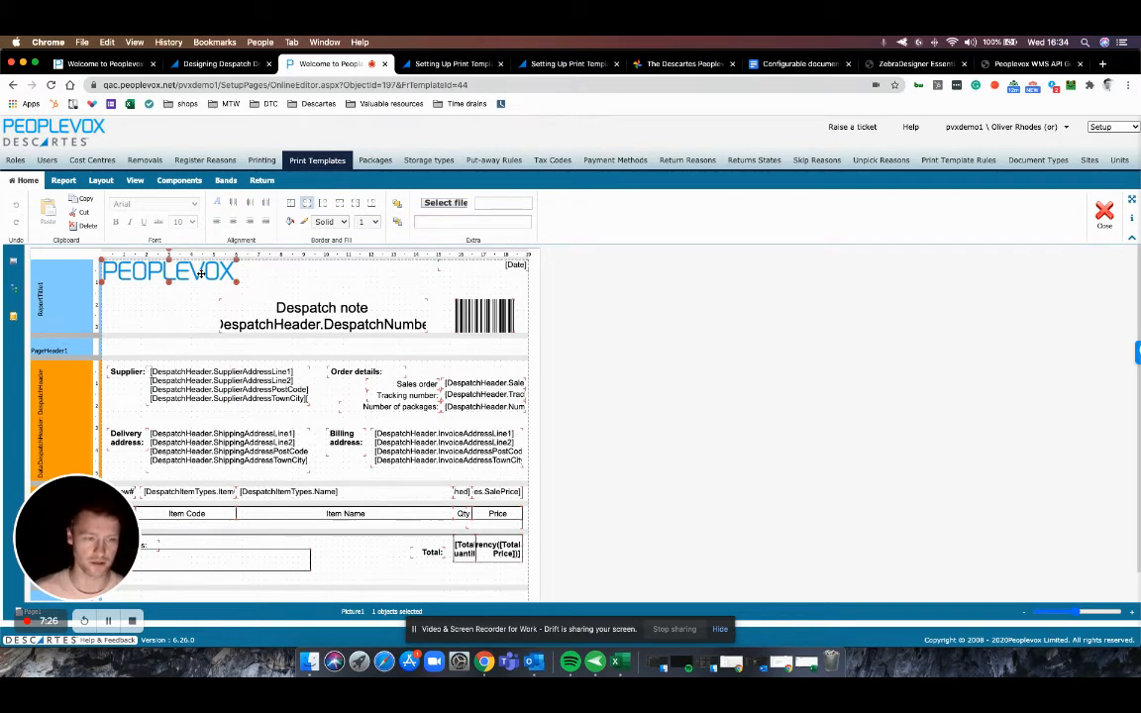
{"action": "key", "text": "Delete"}
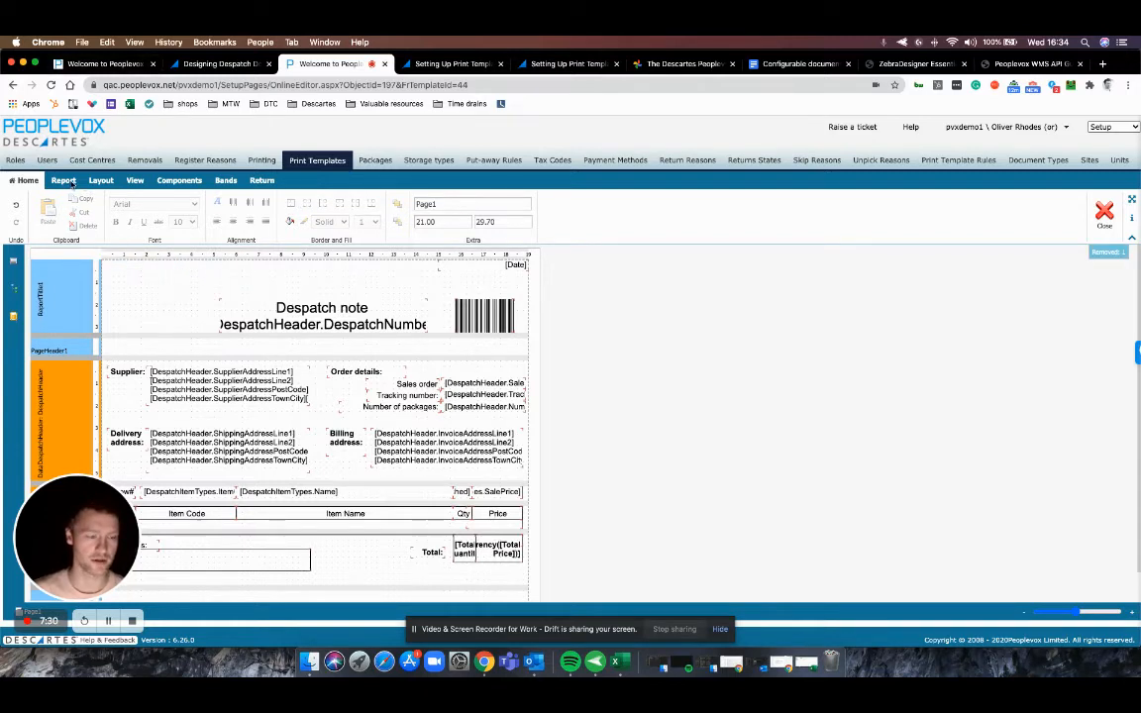
{"action": "left_click", "coordinate": [180, 181]}
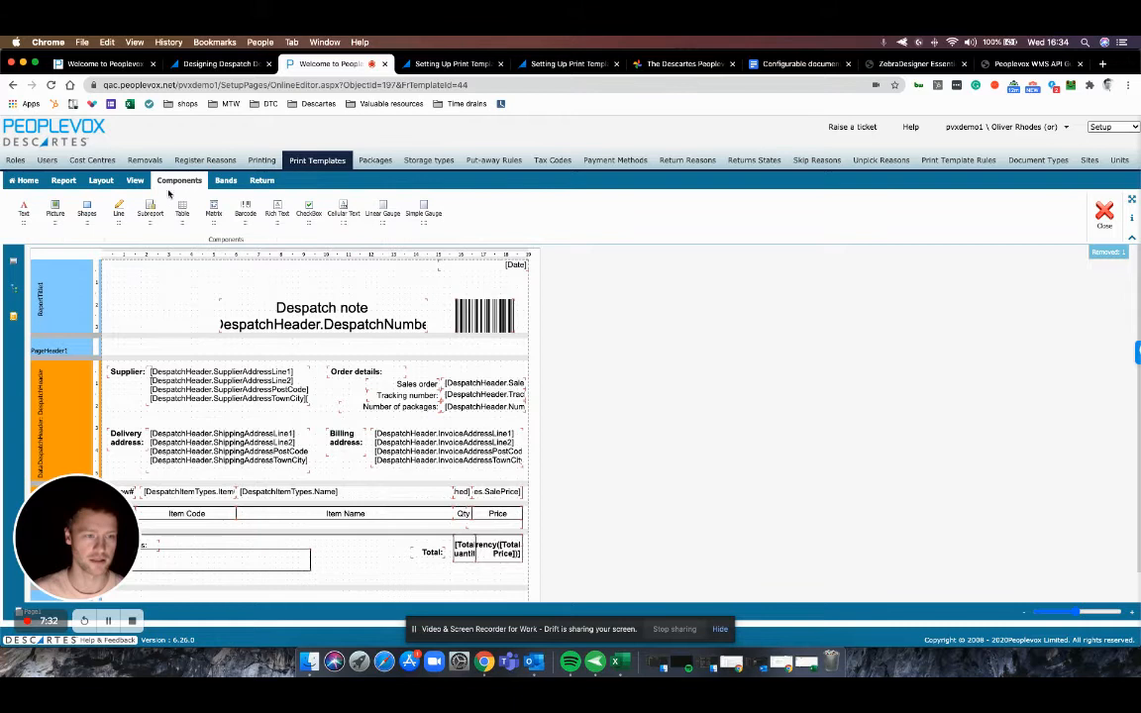
{"action": "left_click", "coordinate": [58, 210]}
{"action": "left_click", "coordinate": [112, 269]}
{"action": "mouse_move", "coordinate": [112, 270]}
{"action": "left_mouse_down"}
{"action": "mouse_move", "coordinate": [132, 277]}
{"action": "mouse_move", "coordinate": [106, 270]}
{"action": "left_mouse_up"}
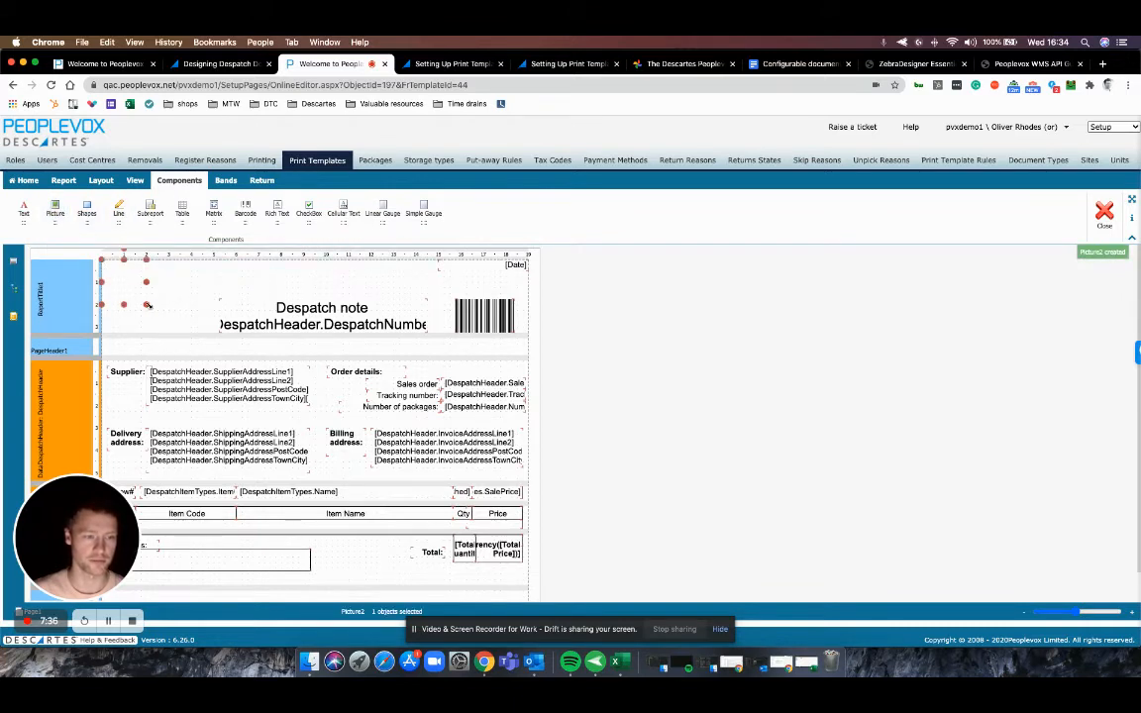
{"action": "left_click_drag", "start_coordinate": [148, 305], "coordinate": [270, 293]}
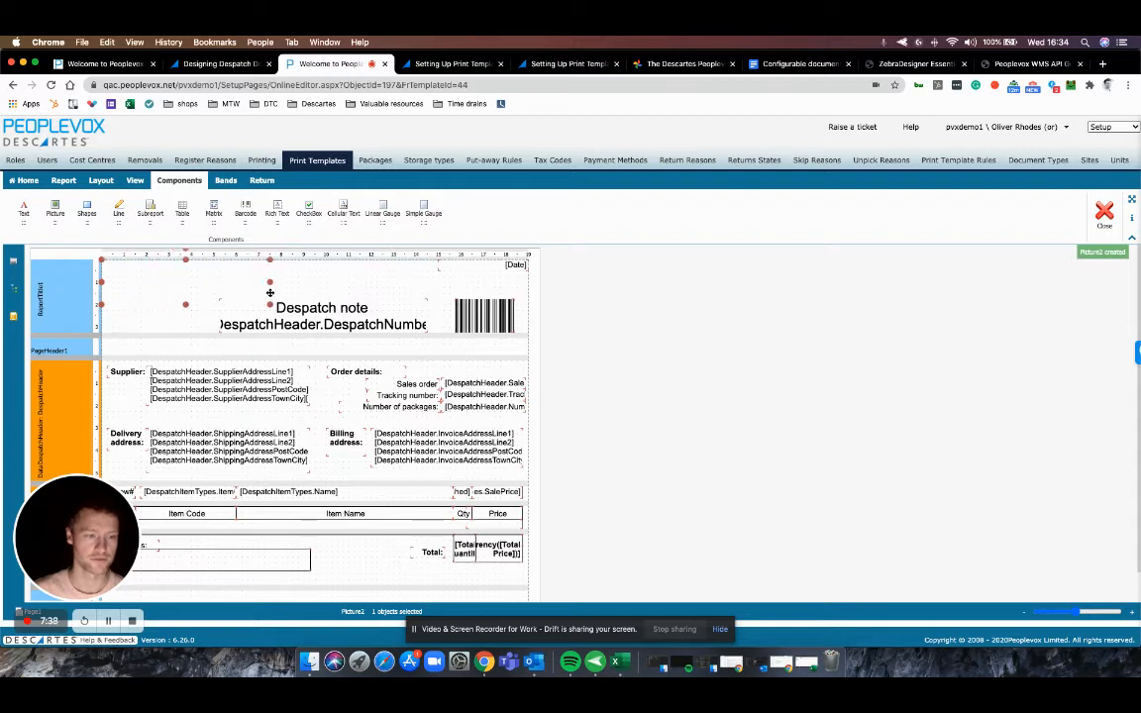
- Load images.png from the Downloads folder into the picture component, then slightly shrink the Trapstar logo and shift it downwards
{"action": "double_click", "coordinate": [200, 290]}
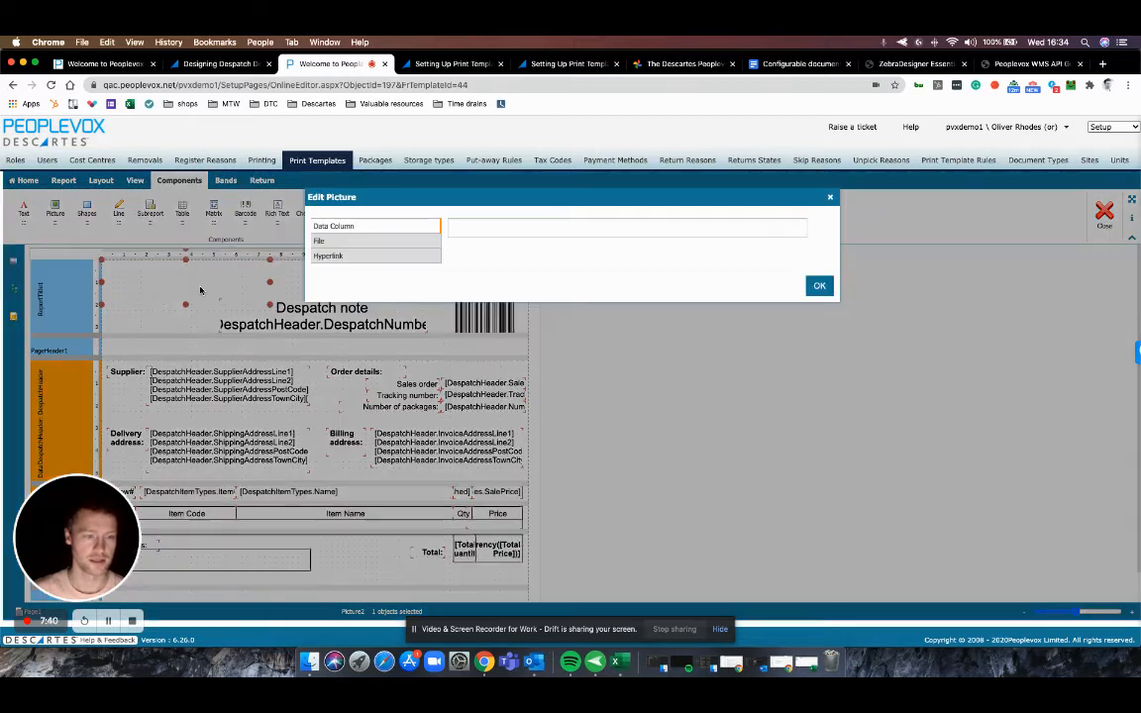
{"action": "left_click", "coordinate": [331, 243]}
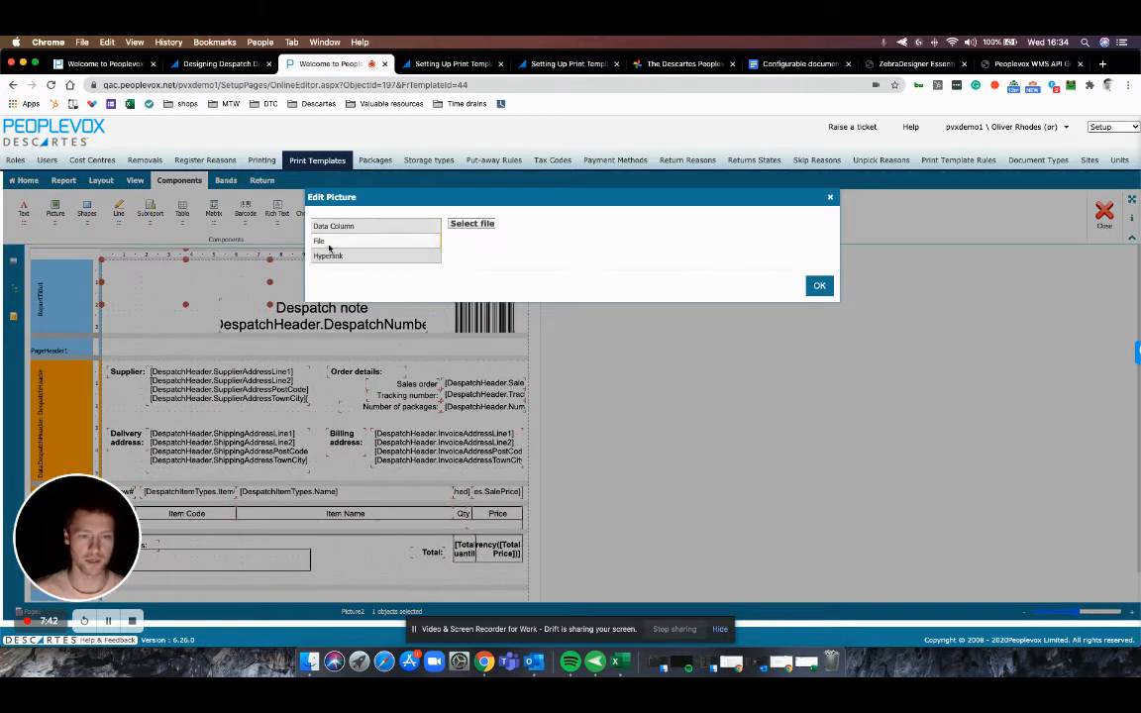
{"action": "left_click", "coordinate": [473, 225]}
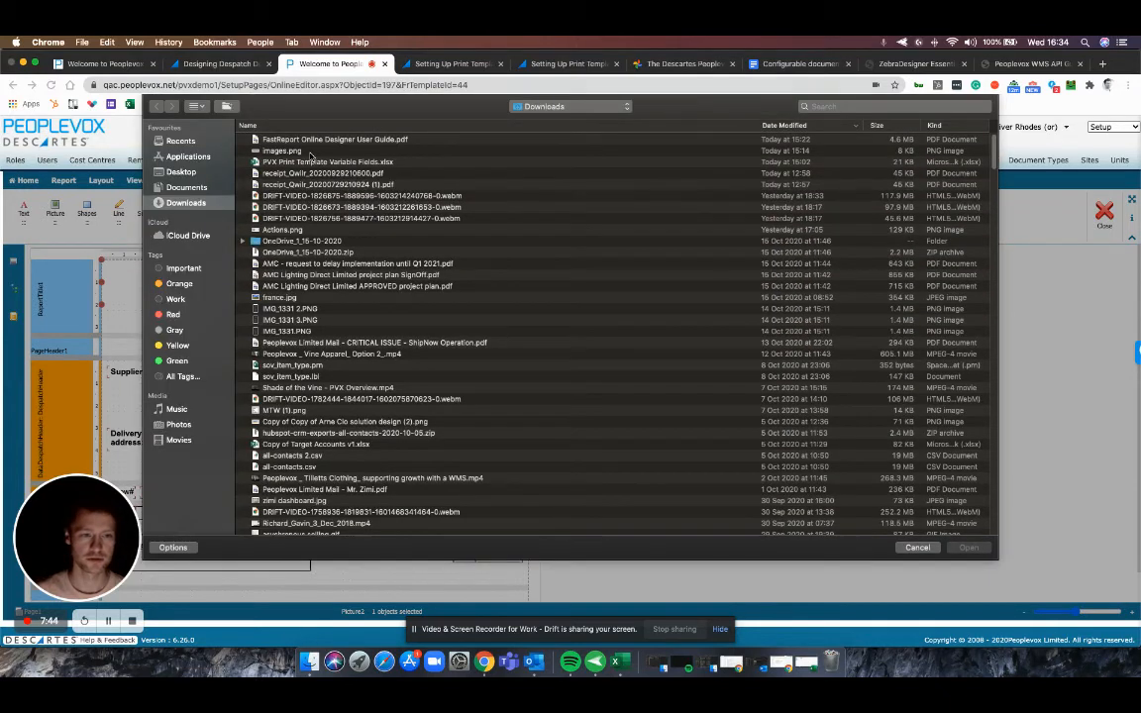
{"action": "left_click", "coordinate": [310, 152]}
{"action": "left_click", "coordinate": [968, 547]}
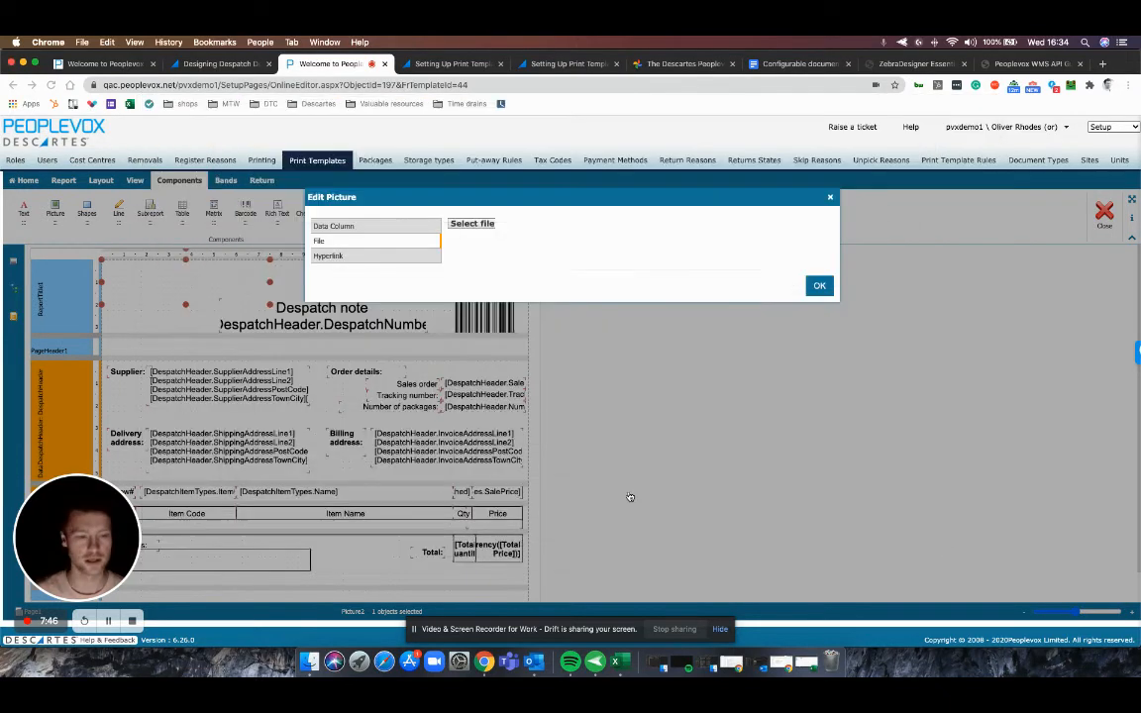
{"action": "left_click", "coordinate": [820, 338]}
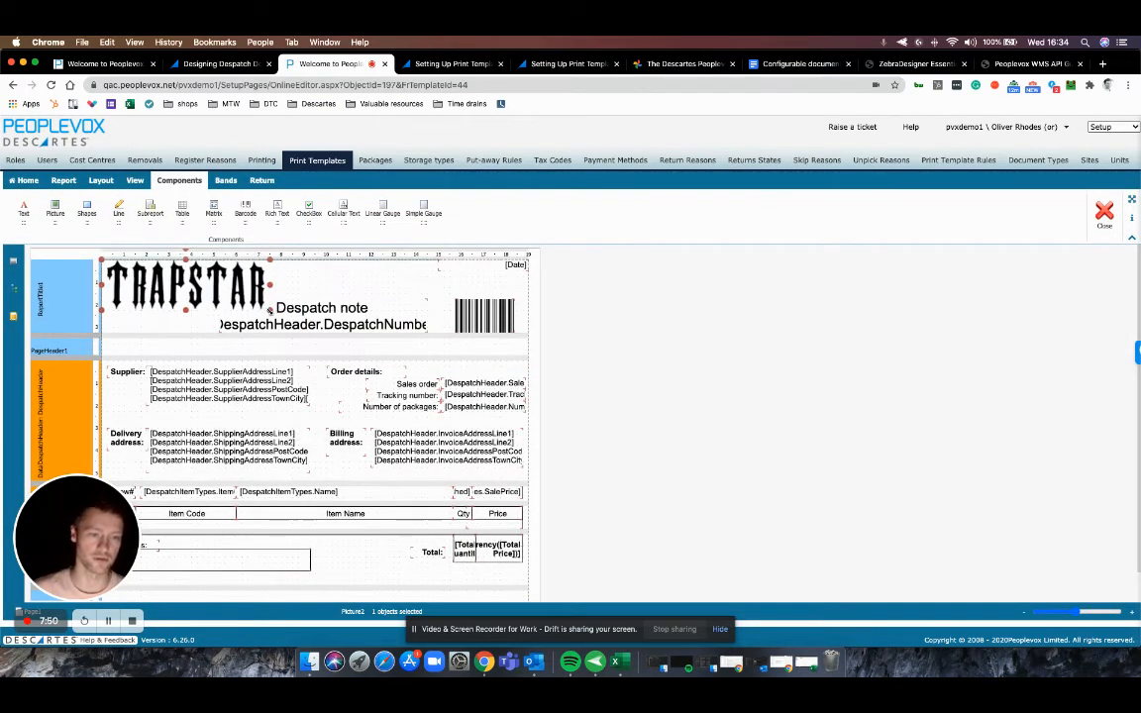
{"action": "left_click_drag", "start_coordinate": [270, 310], "coordinate": [264, 306]}
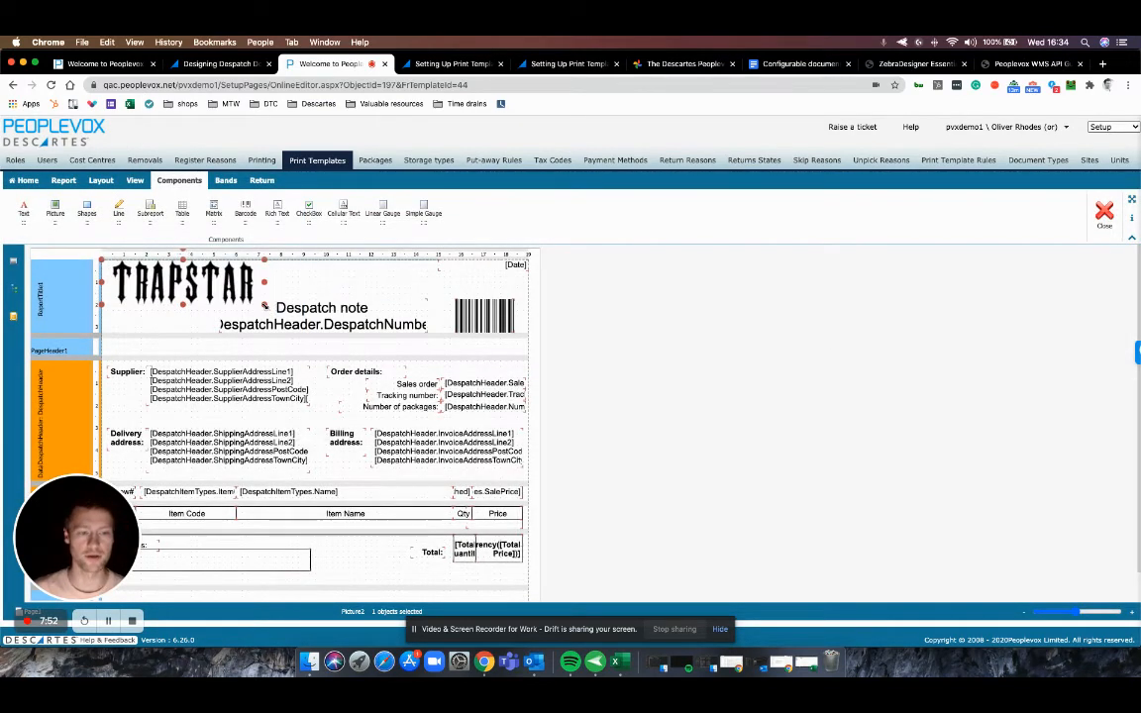
{"action": "mouse_move", "coordinate": [194, 283]}
{"action": "left_mouse_down"}
{"action": "mouse_move", "coordinate": [402, 305]}
{"action": "mouse_move", "coordinate": [193, 289]}
{"action": "left_mouse_up"}
- Add a barcode component between the logo and the existing barcode, and delete it again
{"action": "left_click", "coordinate": [478, 319]}
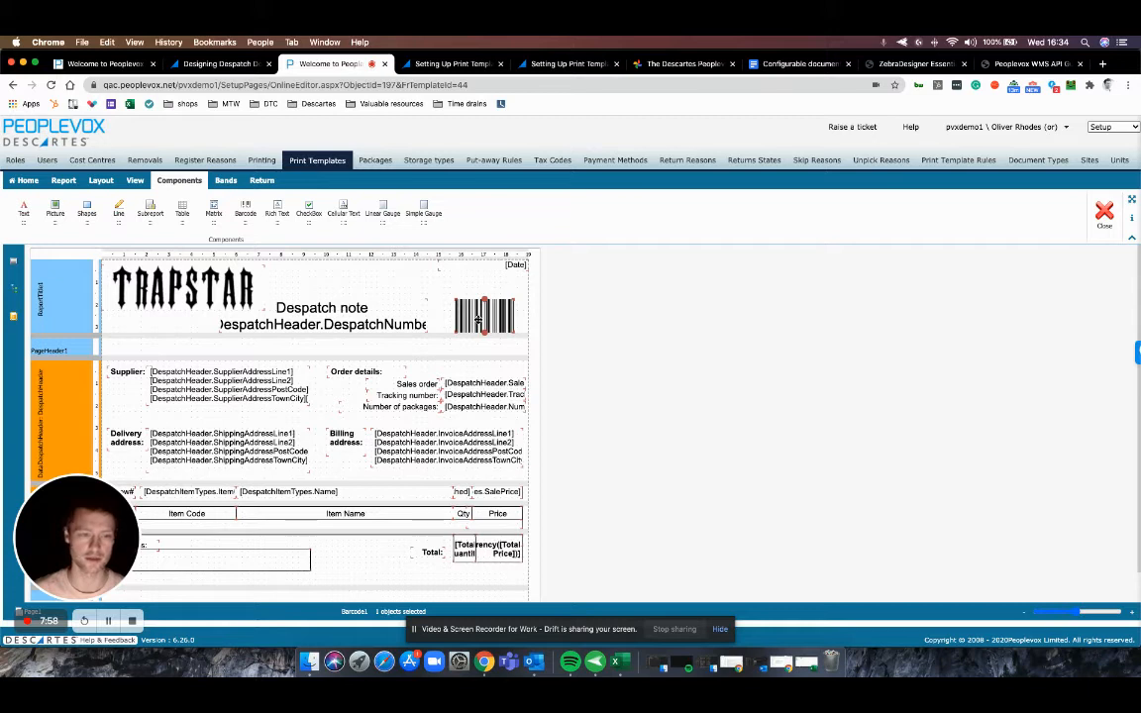
{"action": "left_click", "coordinate": [246, 211]}
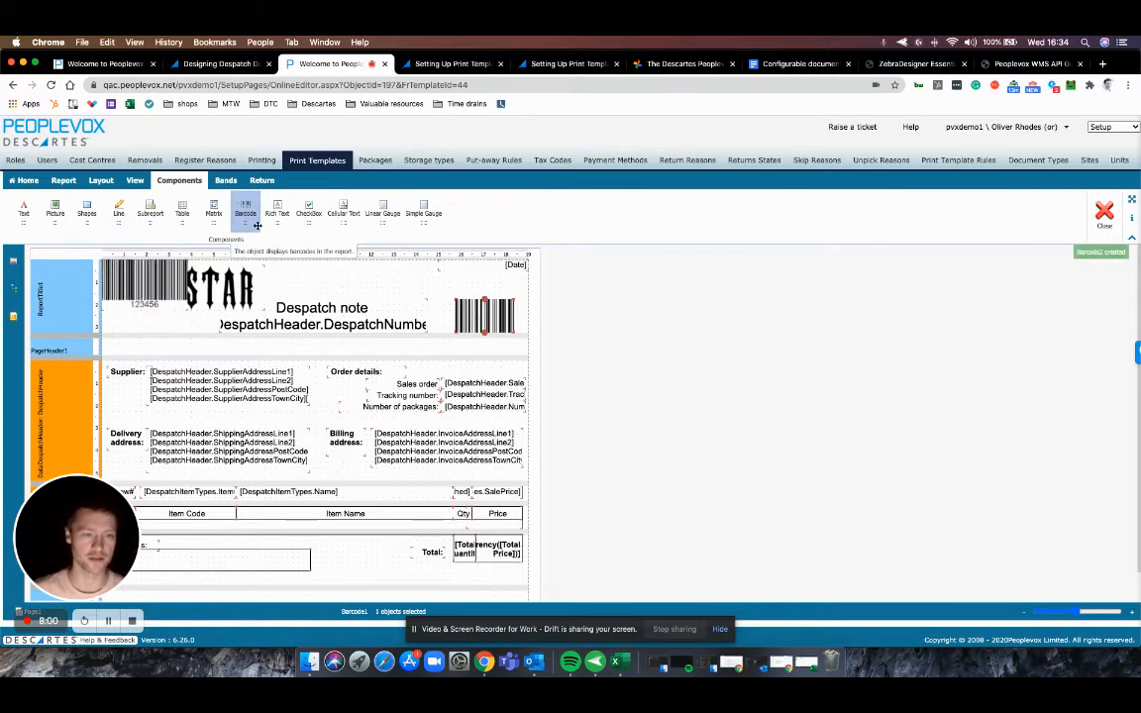
{"action": "left_click_drag", "start_coordinate": [152, 278], "coordinate": [386, 287]}
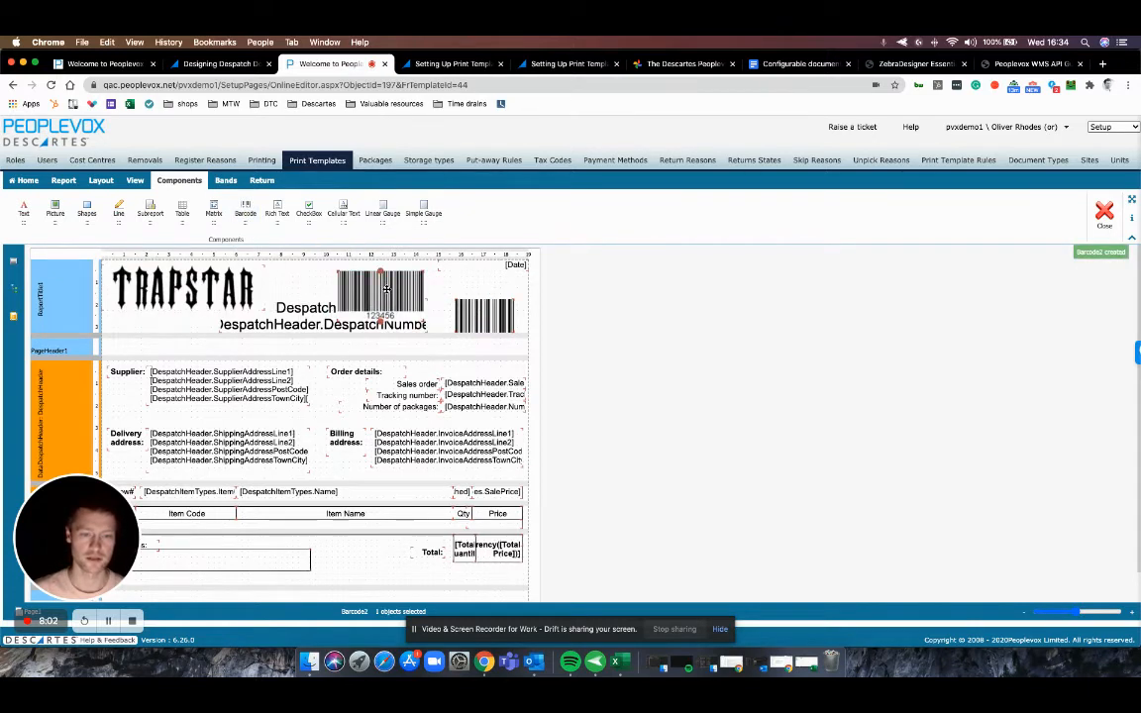
{"action": "key", "text": "Delete"}
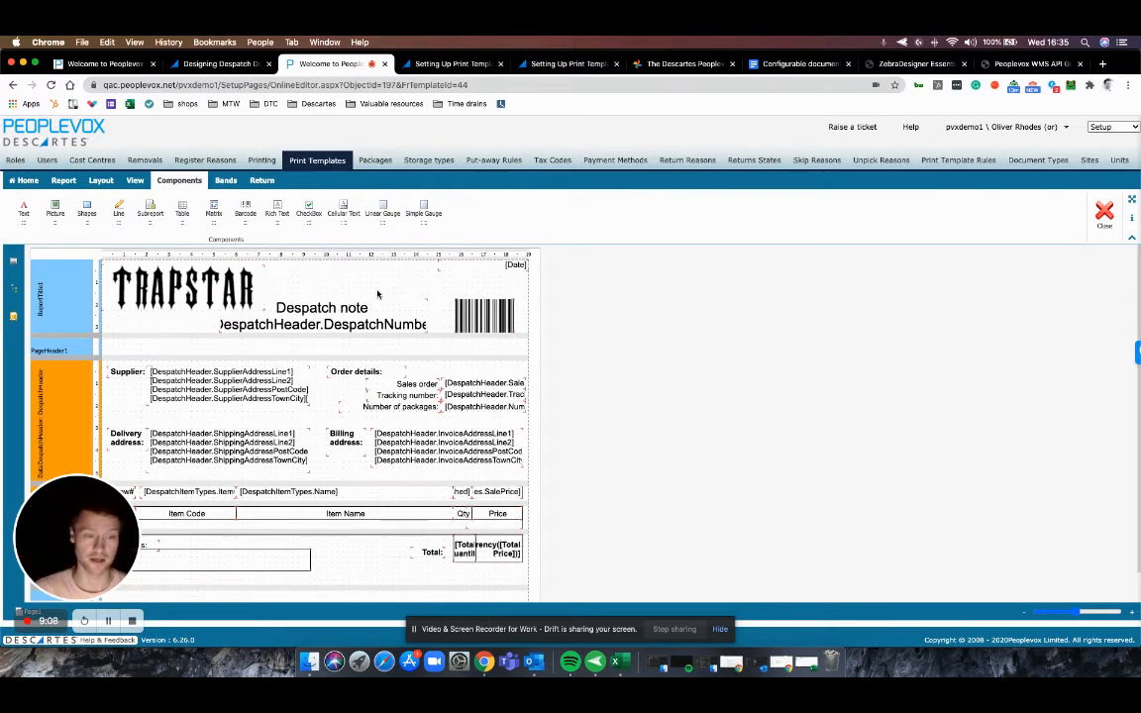
- Reduce the Trapstar logo further and reposition it slightly inward in the report title band
{"action": "left_click", "coordinate": [213, 268]}
{"action": "left_click_drag", "start_coordinate": [264, 310], "coordinate": [254, 307]}
{"action": "left_click_drag", "start_coordinate": [188, 284], "coordinate": [200, 290]}
{"action": "left_click", "coordinate": [330, 291]}
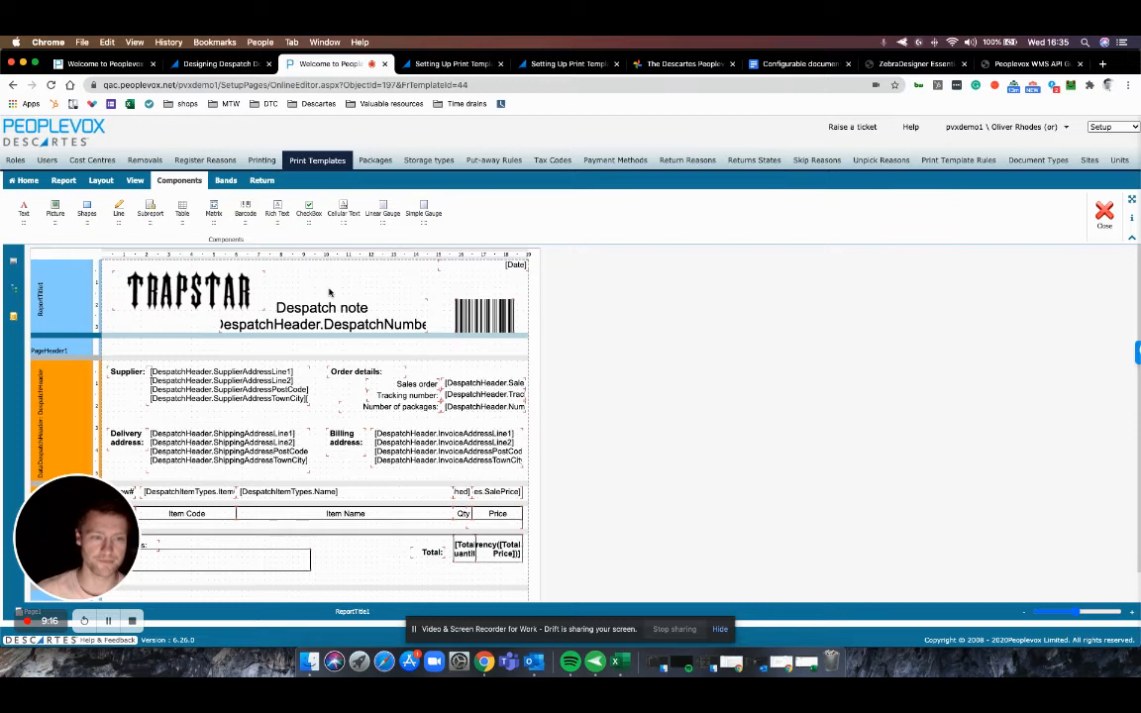
{"action": "left_click", "coordinate": [27, 180]}
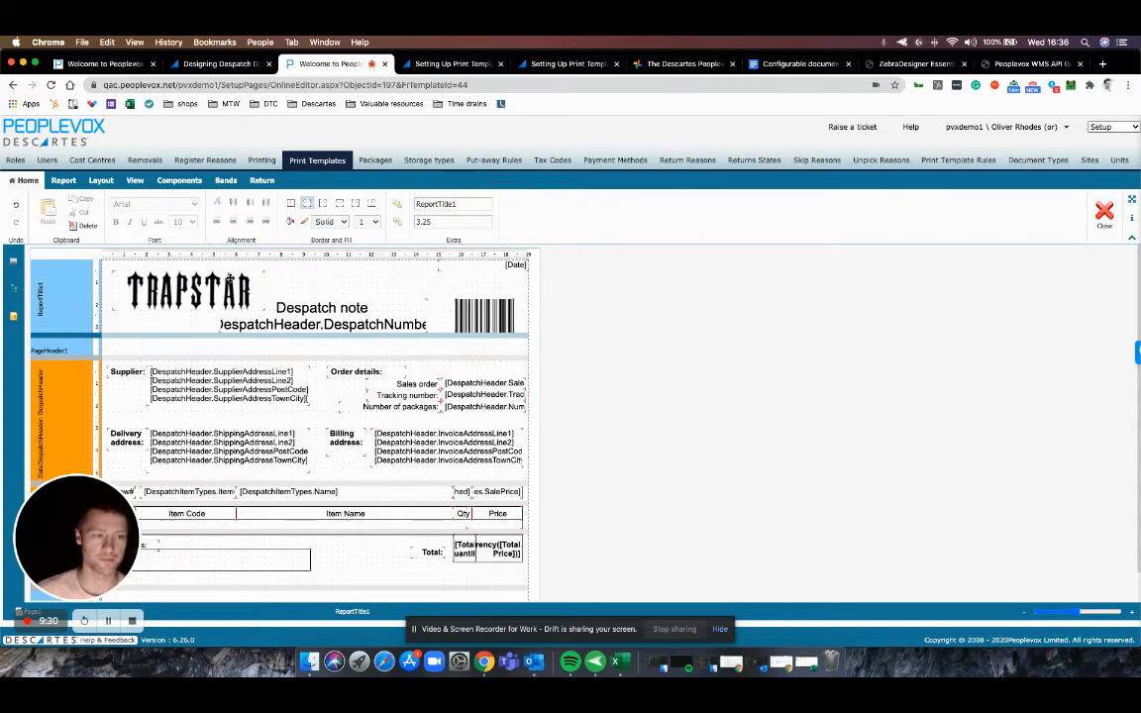
{"action": "scroll", "coordinate": [359, 361], "scroll_direction": "down", "scroll_amount": 2}
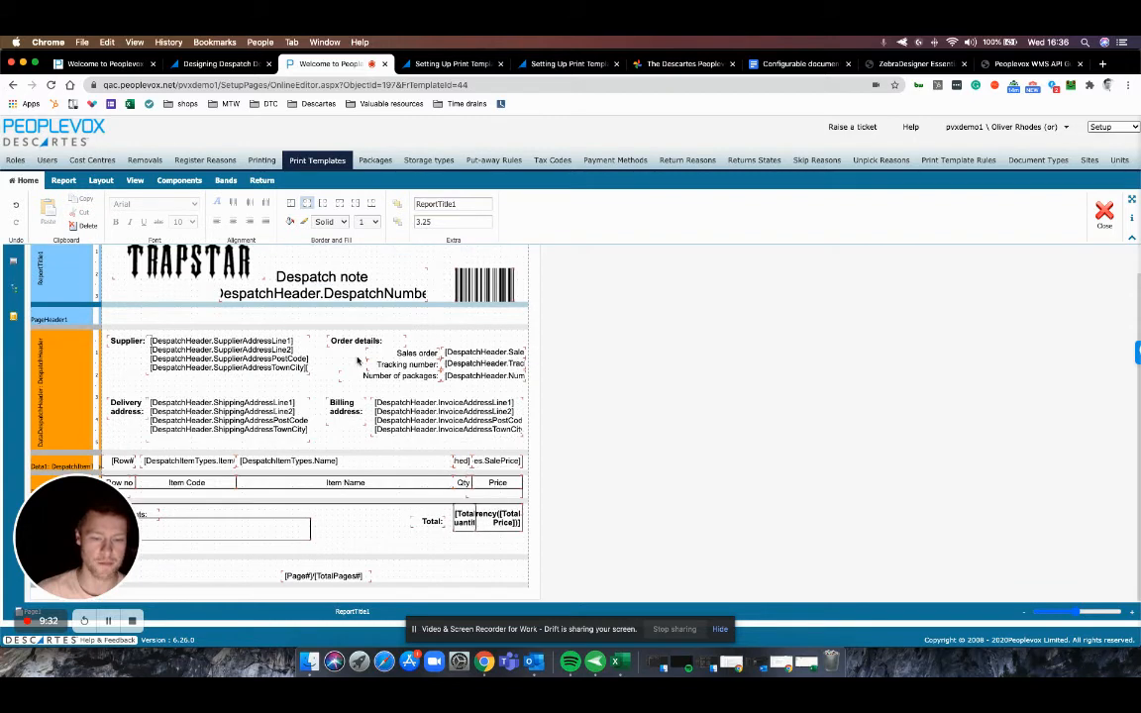
{"action": "scroll", "coordinate": [358, 362], "scroll_direction": "up", "scroll_amount": 2}
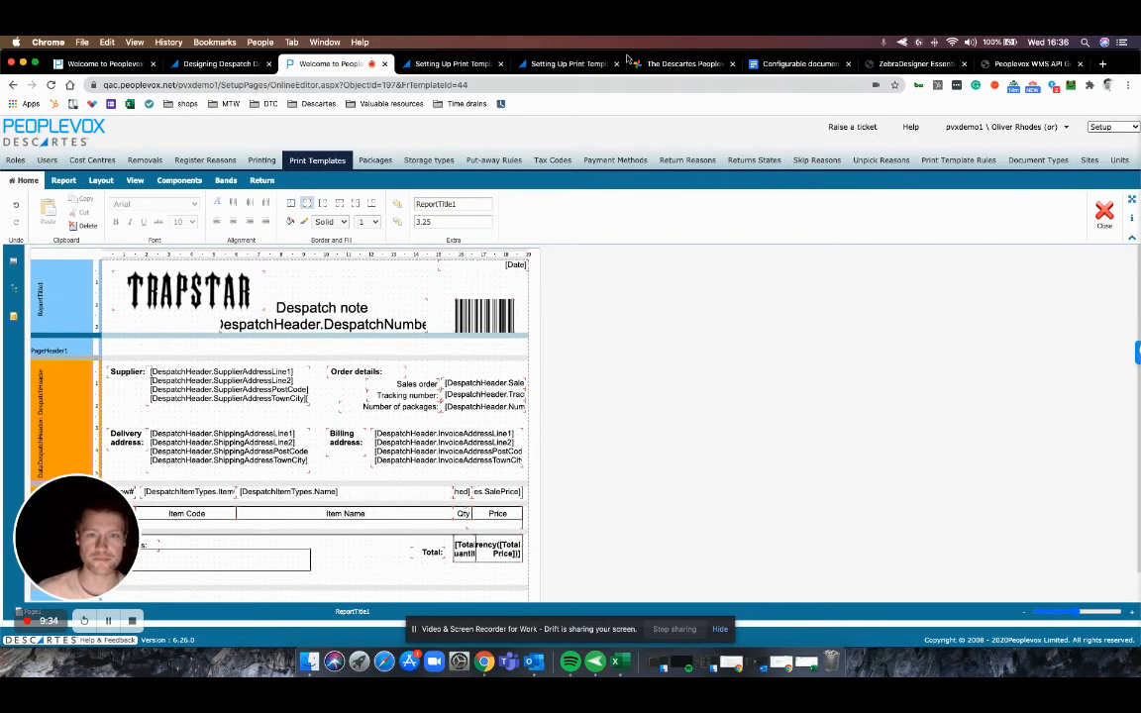
- Switch to the Google Docs notes on configurable document and label printing and read the best practices for despatch documentation
{"action": "left_click", "coordinate": [804, 65]}
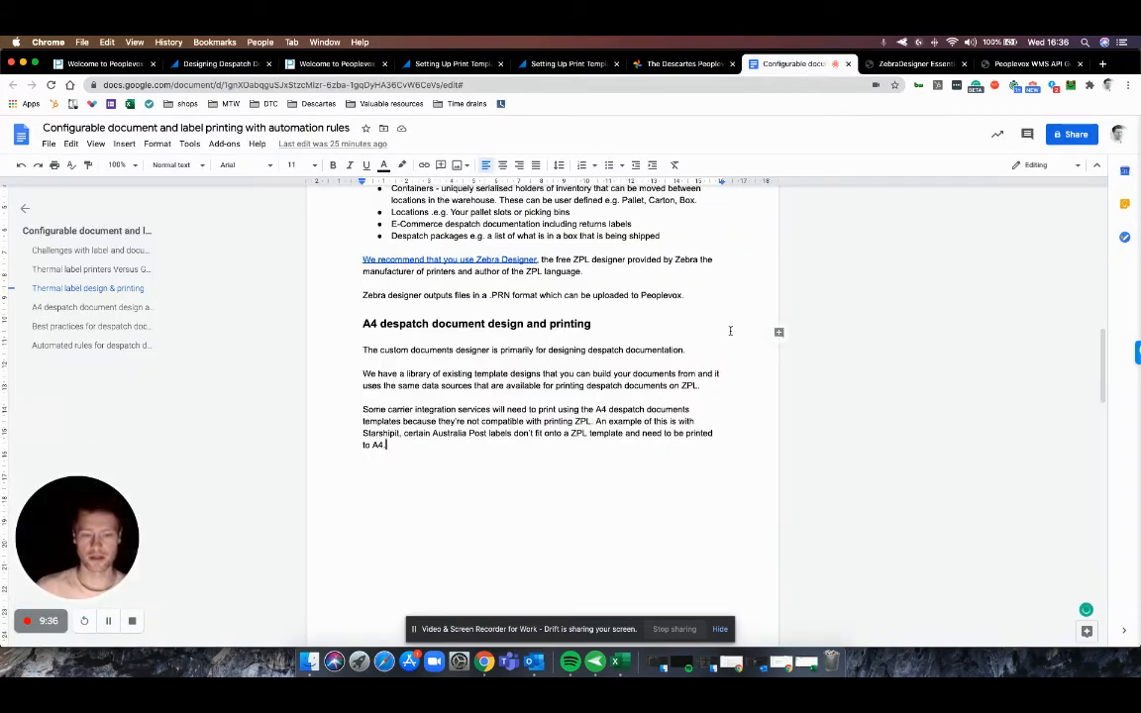
{"action": "scroll", "coordinate": [731, 331], "scroll_direction": "down", "scroll_amount": 5}
{"action": "scroll", "coordinate": [731, 331], "scroll_direction": "down", "scroll_amount": 5}
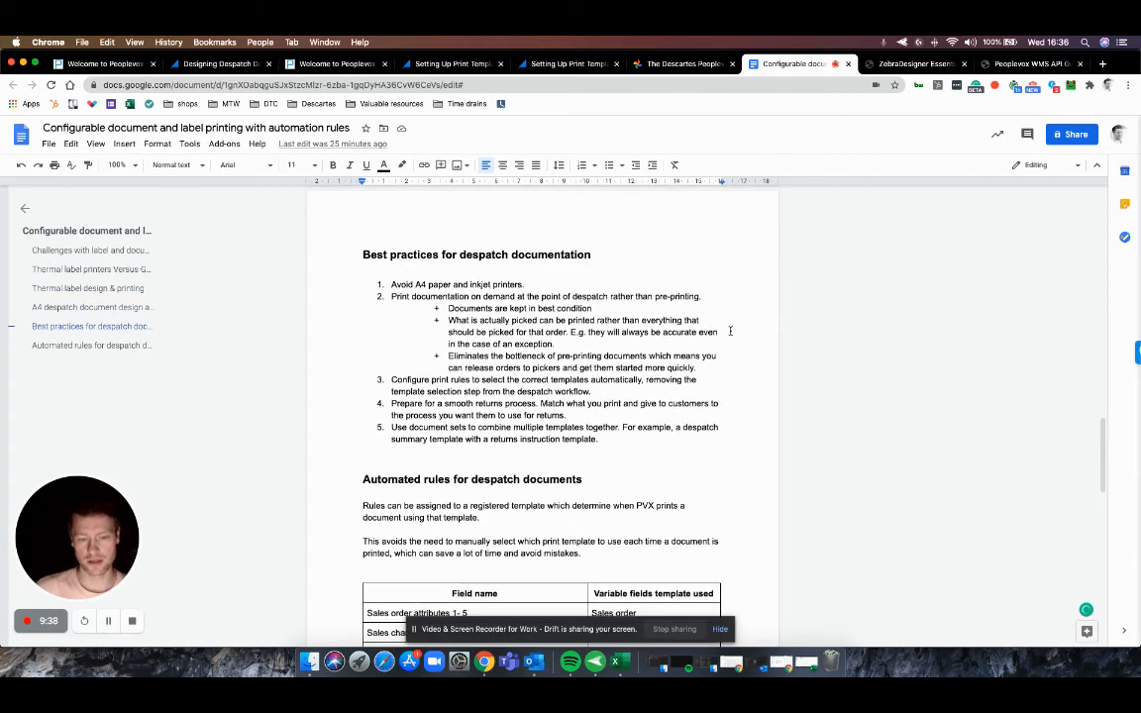
{"action": "scroll", "coordinate": [731, 331], "scroll_direction": "up", "scroll_amount": 1}
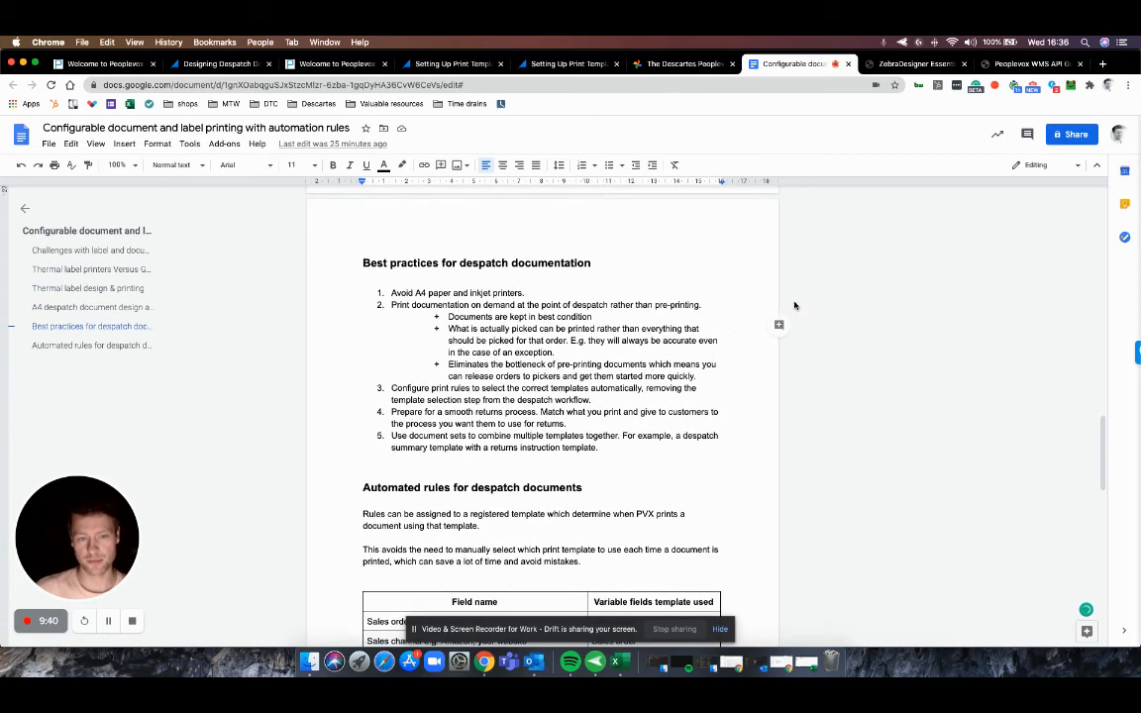
{"action": "scroll", "coordinate": [799, 305], "scroll_direction": "up", "scroll_amount": 1}
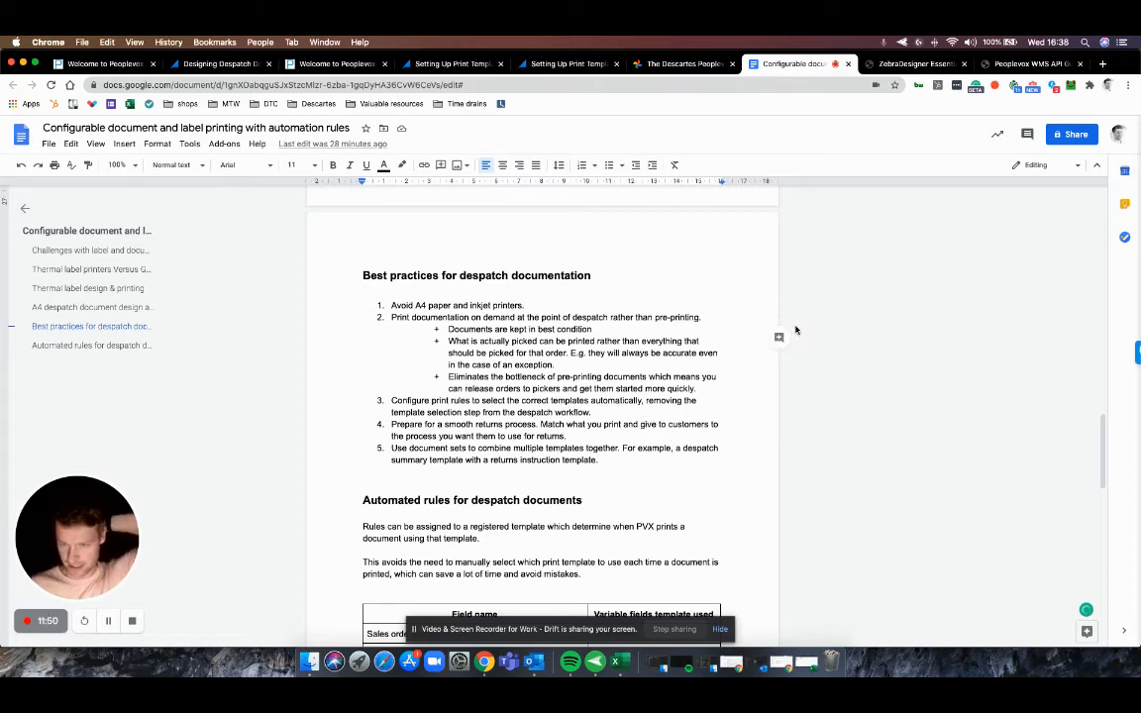
- Read the section on automated rules for despatch documents and its table of field names and variable fields templates
{"action": "scroll", "coordinate": [825, 331], "scroll_direction": "down", "scroll_amount": 3}
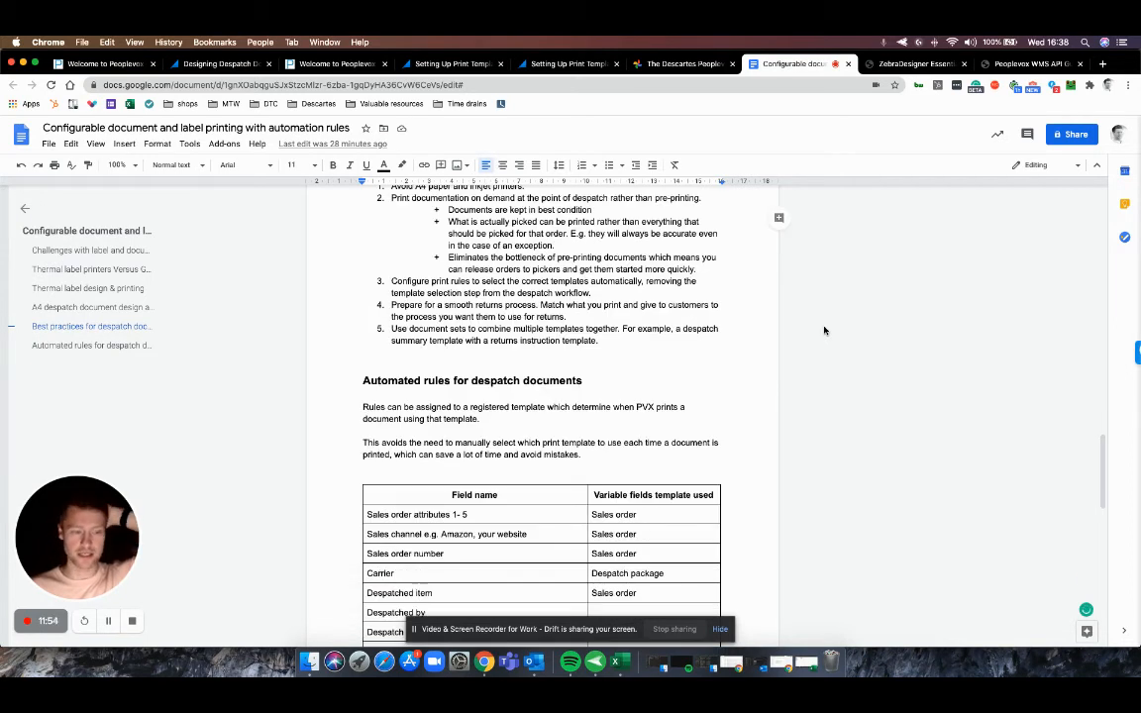
{"action": "scroll", "coordinate": [825, 331], "scroll_direction": "down", "scroll_amount": 2}
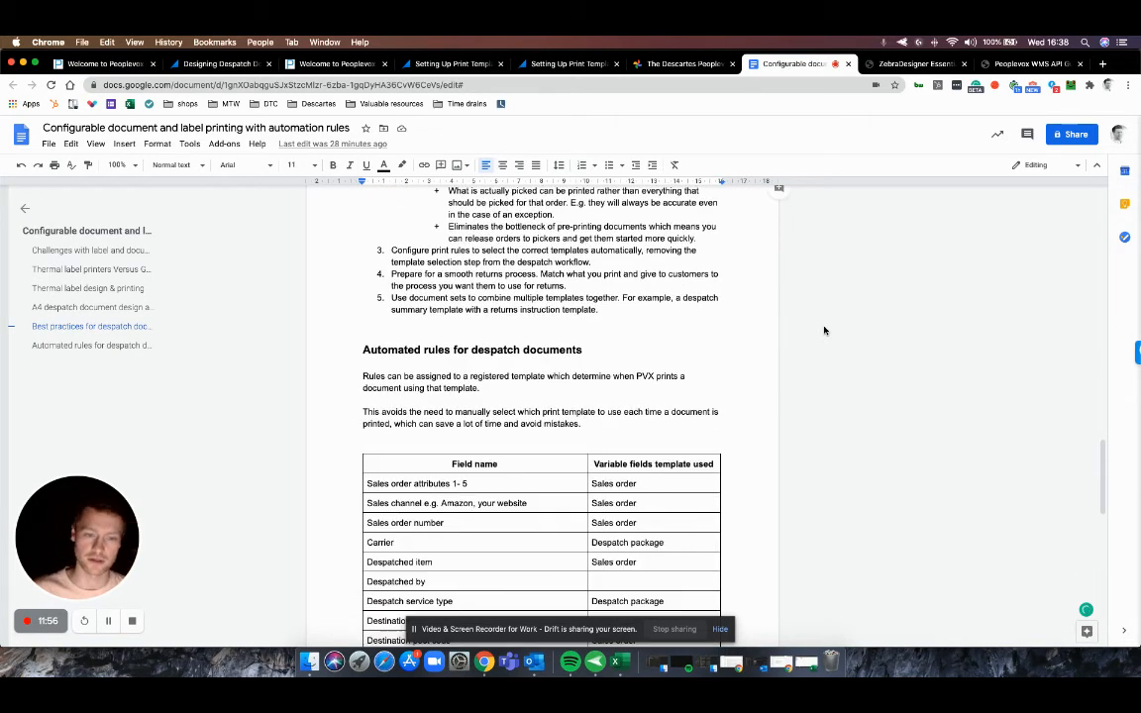
{"action": "scroll", "coordinate": [825, 330], "scroll_direction": "down", "scroll_amount": 3}
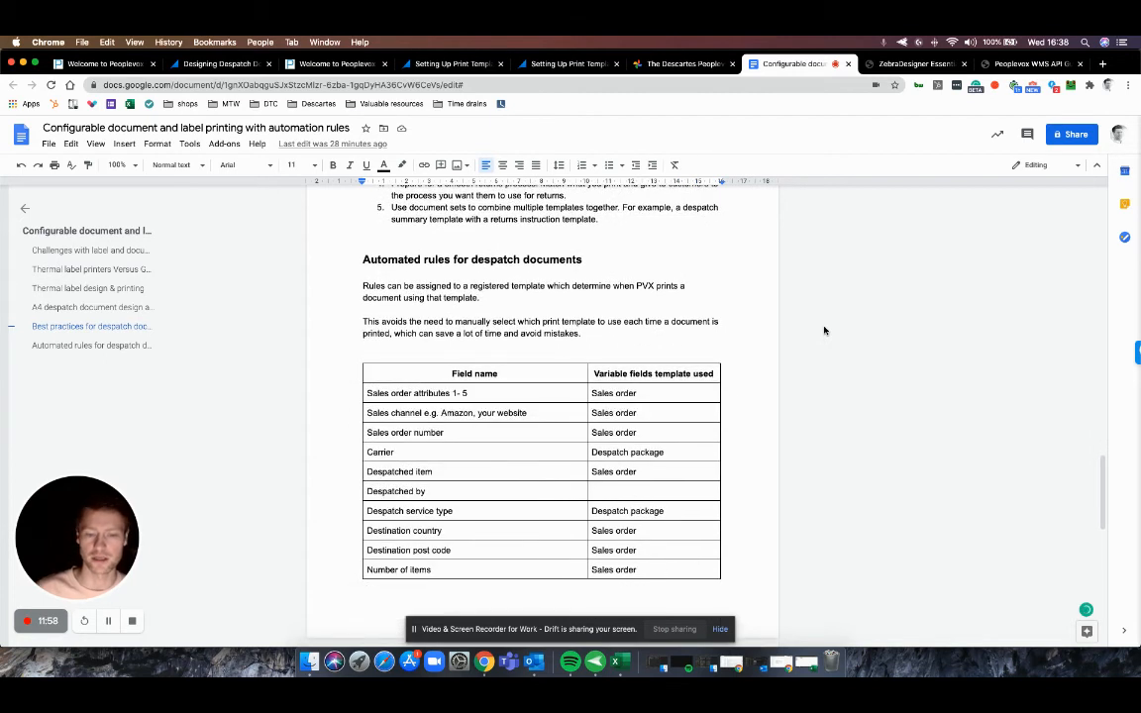
{"action": "scroll", "coordinate": [825, 331], "scroll_direction": "down", "scroll_amount": 3}
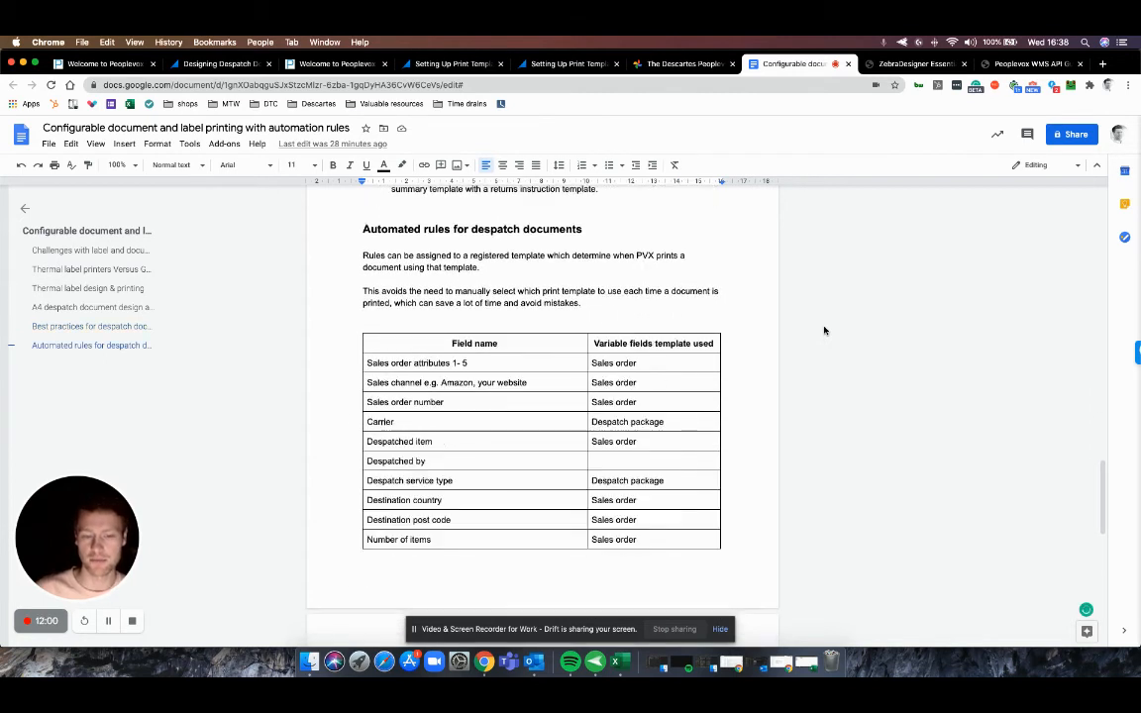
{"action": "scroll", "coordinate": [523, 331], "scroll_direction": "down", "scroll_amount": 5}
{"action": "scroll", "coordinate": [521, 330], "scroll_direction": "down", "scroll_amount": 5}
{"action": "scroll", "coordinate": [523, 330], "scroll_direction": "down", "scroll_amount": 3}
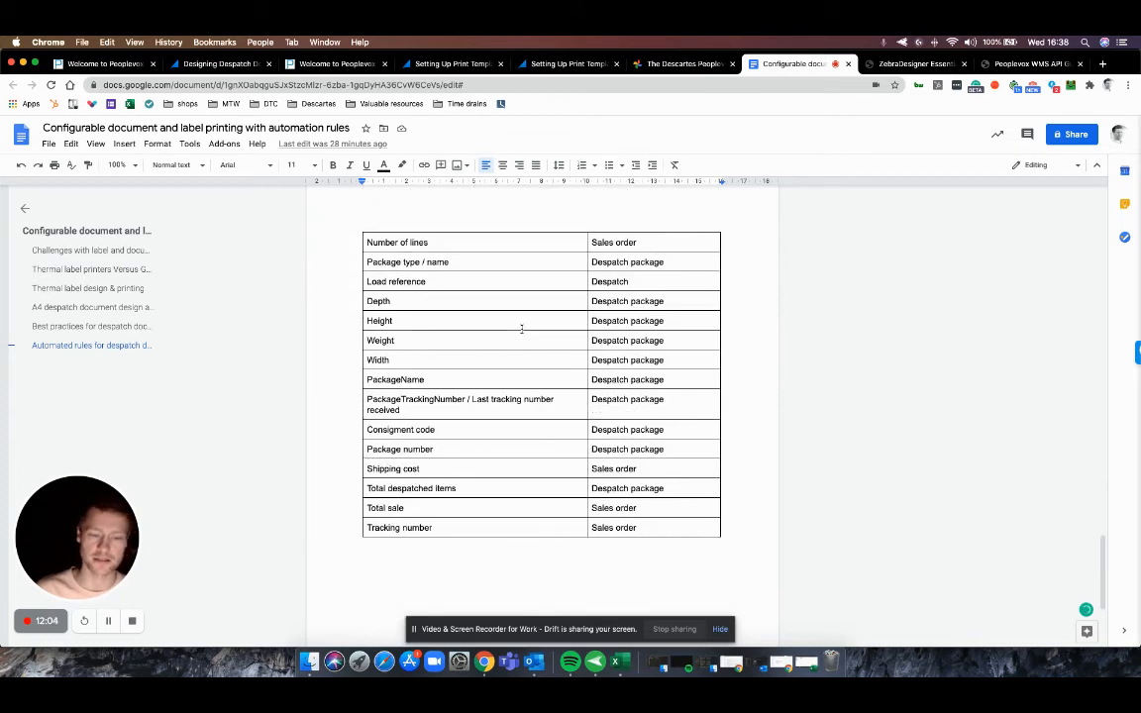
{"action": "scroll", "coordinate": [522, 330], "scroll_direction": "up", "scroll_amount": 20}
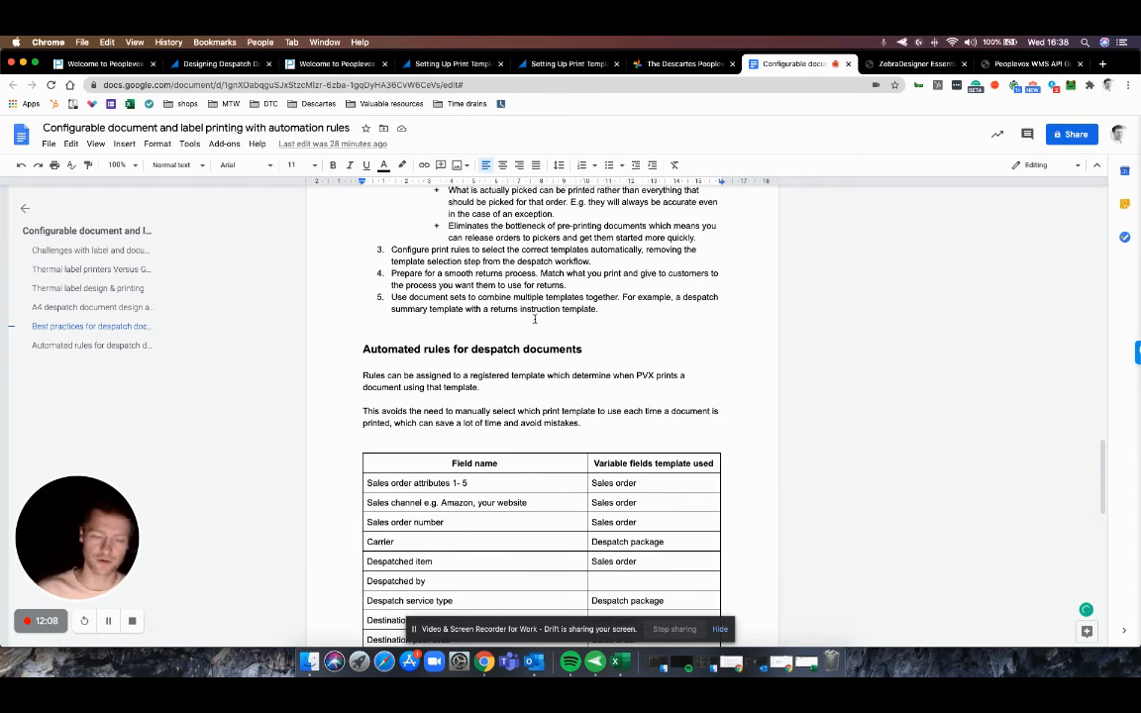
{"action": "scroll", "coordinate": [535, 319], "scroll_direction": "up", "scroll_amount": 1}
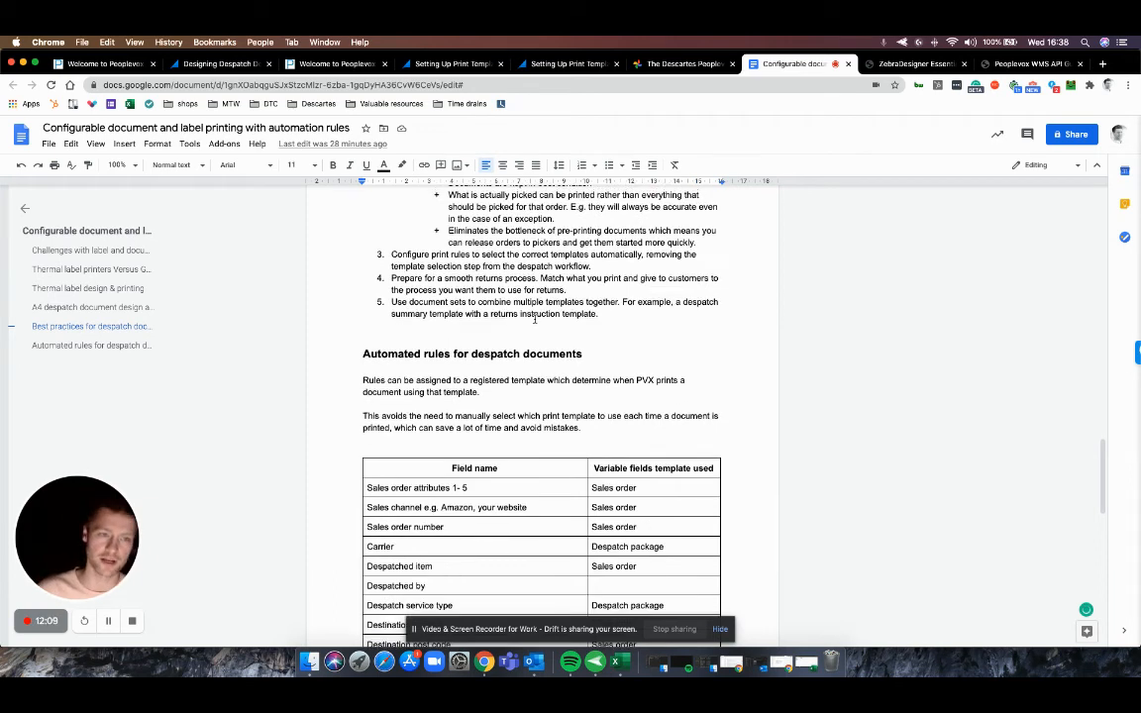
- Return to Peoplevox, open Print Template Rules without saving the designer's changes, and select the template "the Generic" under the Despatch category
{"action": "left_click", "coordinate": [348, 67]}
{"action": "left_click", "coordinate": [89, 65]}
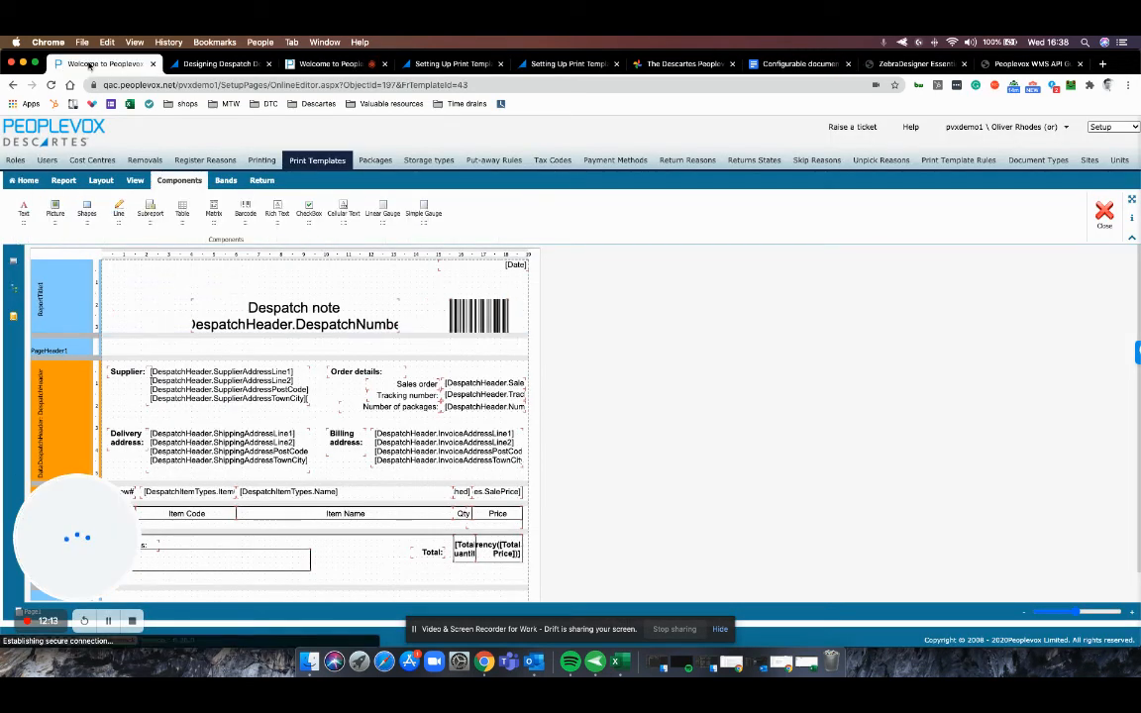
{"action": "left_click", "coordinate": [959, 159]}
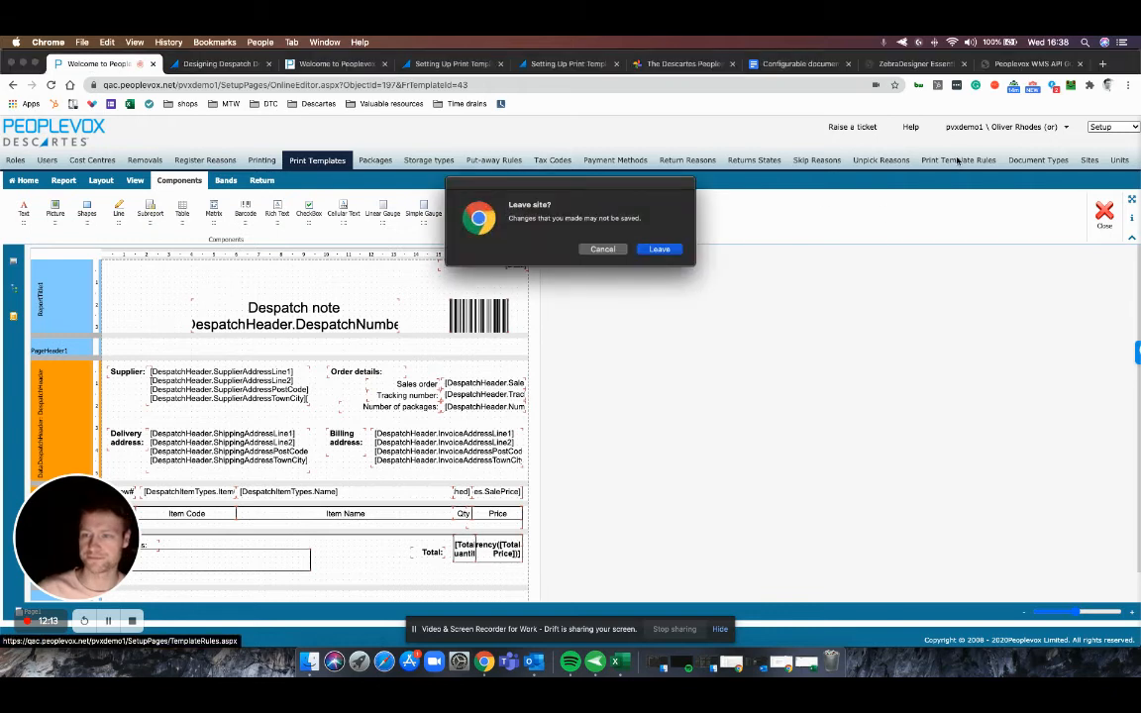
{"action": "left_click", "coordinate": [656, 251]}
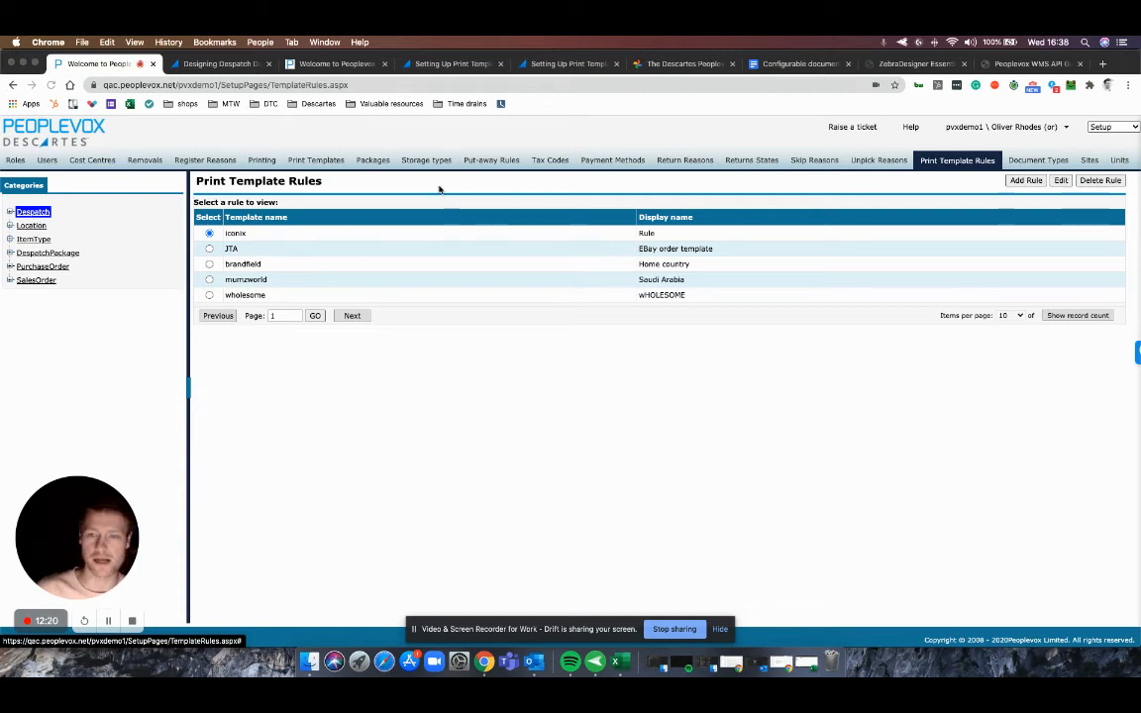
{"action": "left_click", "coordinate": [9, 212]}
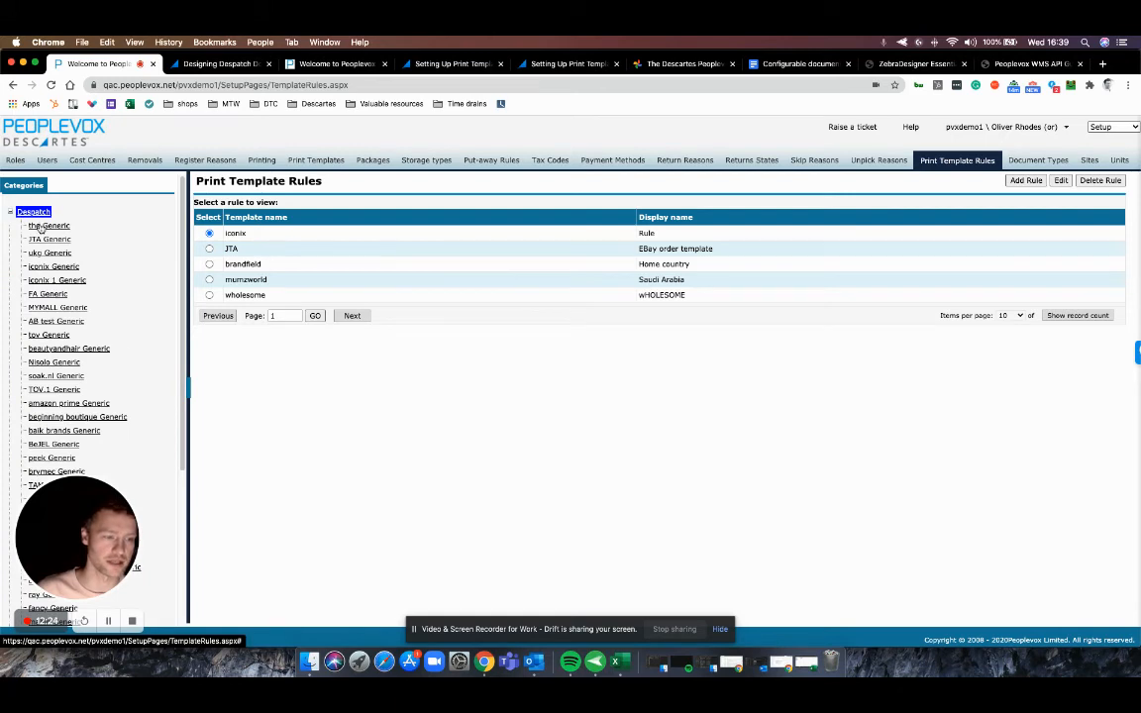
{"action": "left_click", "coordinate": [45, 226]}
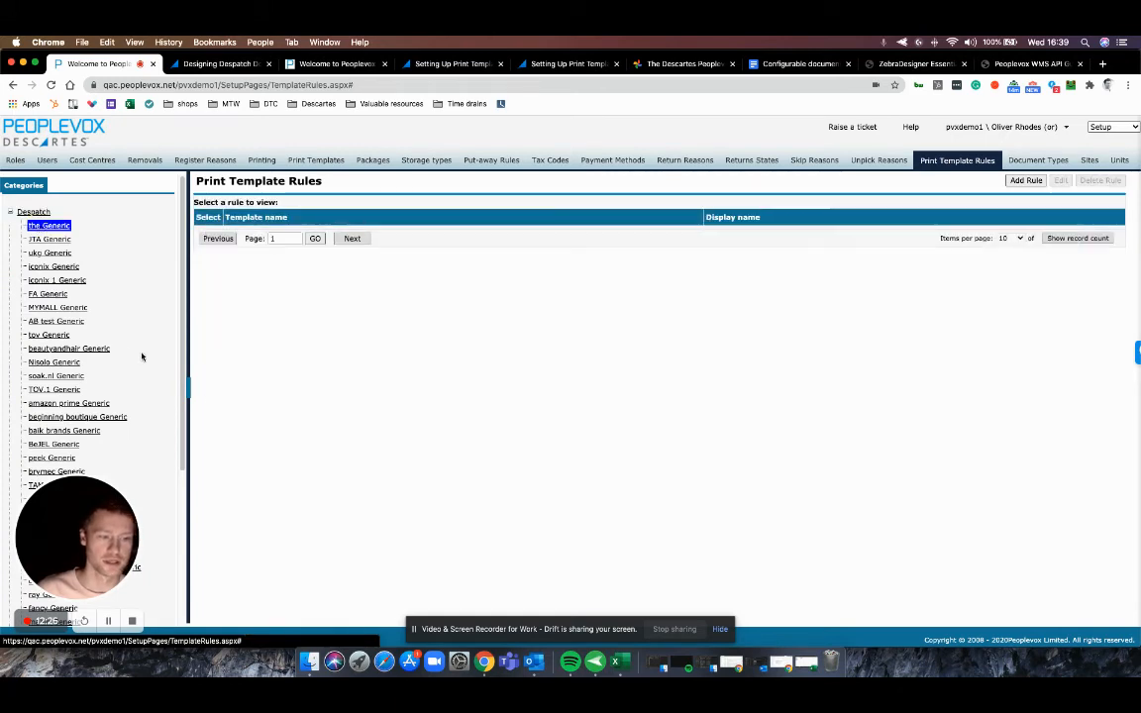
- Start a new template rule for the Generic despatch template and add the condition Destination country Equals Germany
{"action": "left_click", "coordinate": [1036, 185]}
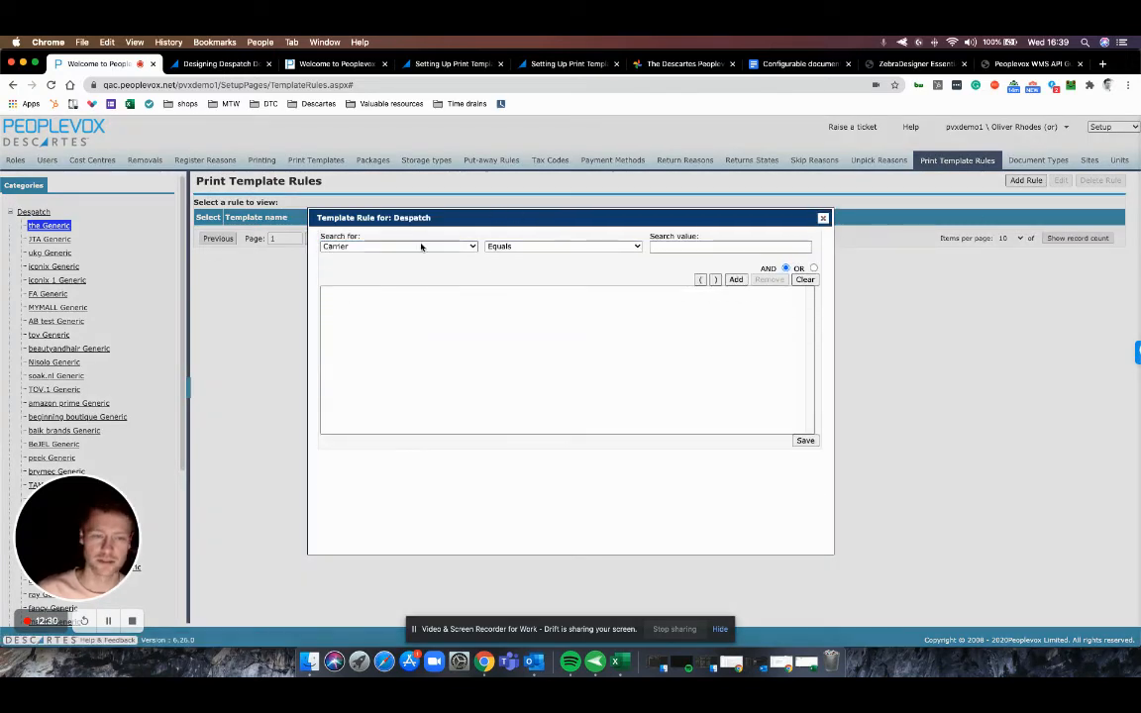
{"action": "left_click", "coordinate": [421, 247]}
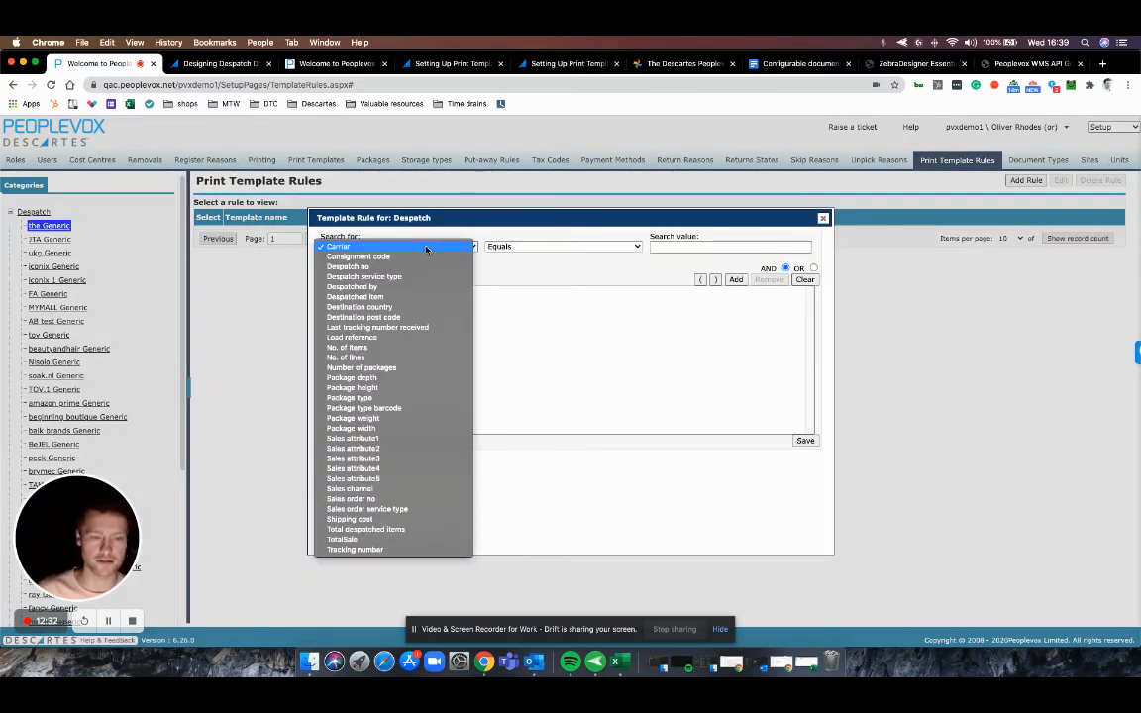
{"action": "left_click", "coordinate": [416, 311]}
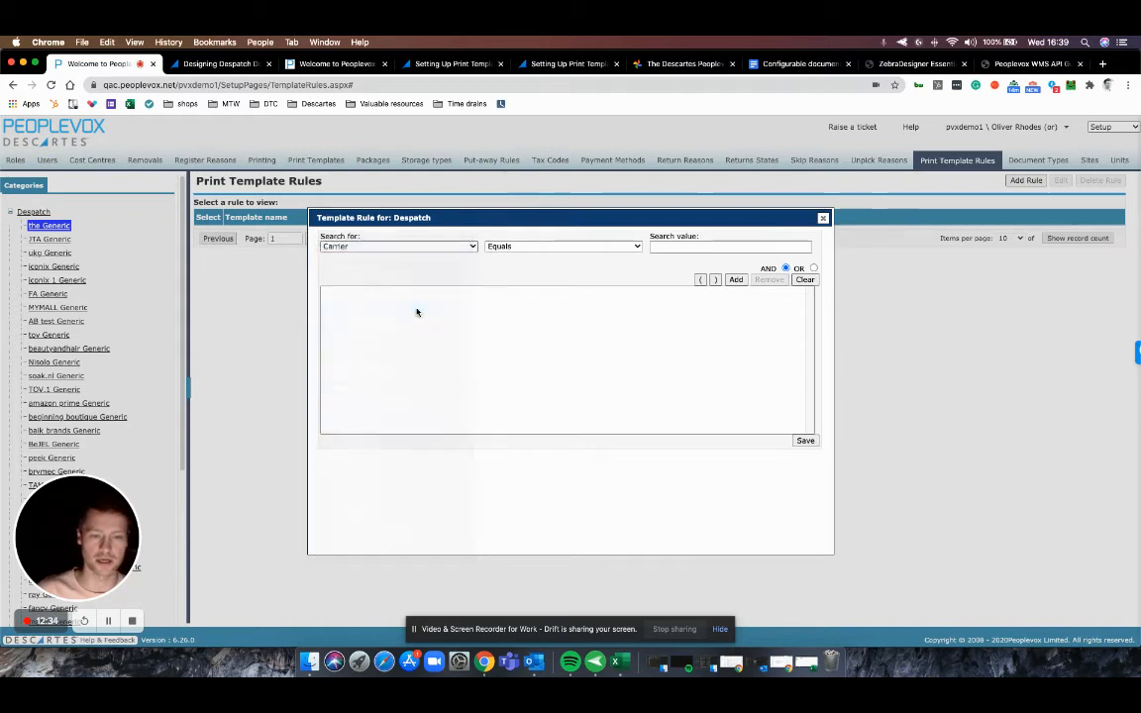
{"action": "left_click", "coordinate": [710, 248]}
{"action": "type", "text": "Germany"}
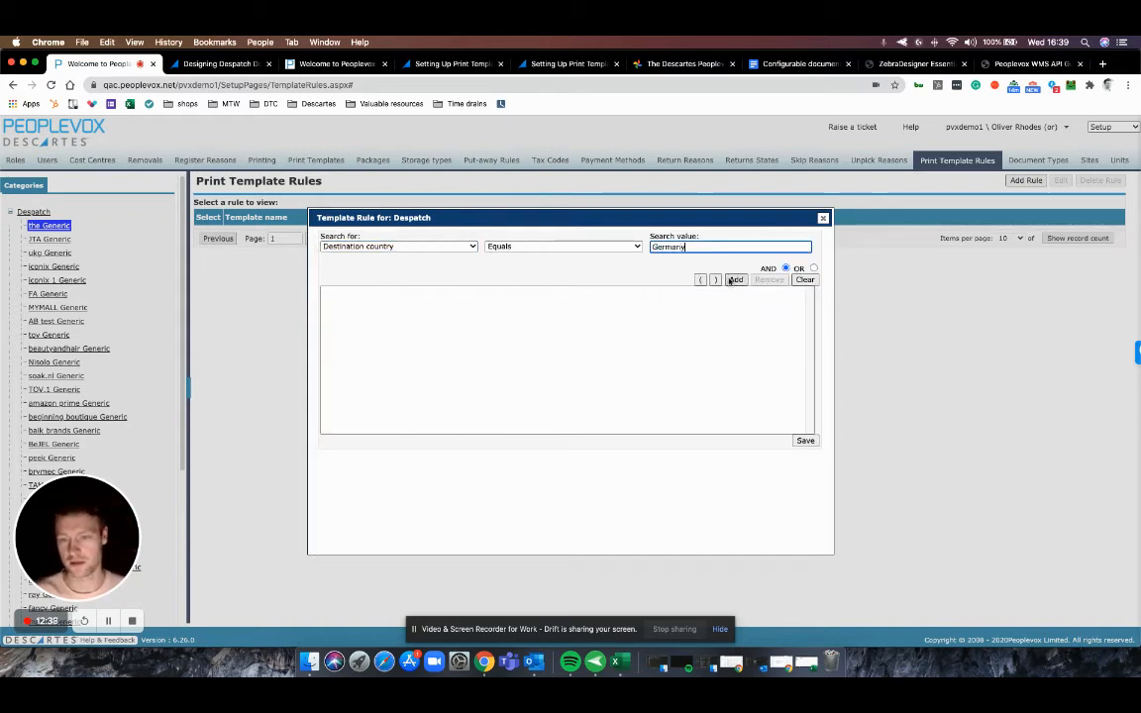
{"action": "left_click", "coordinate": [734, 280]}
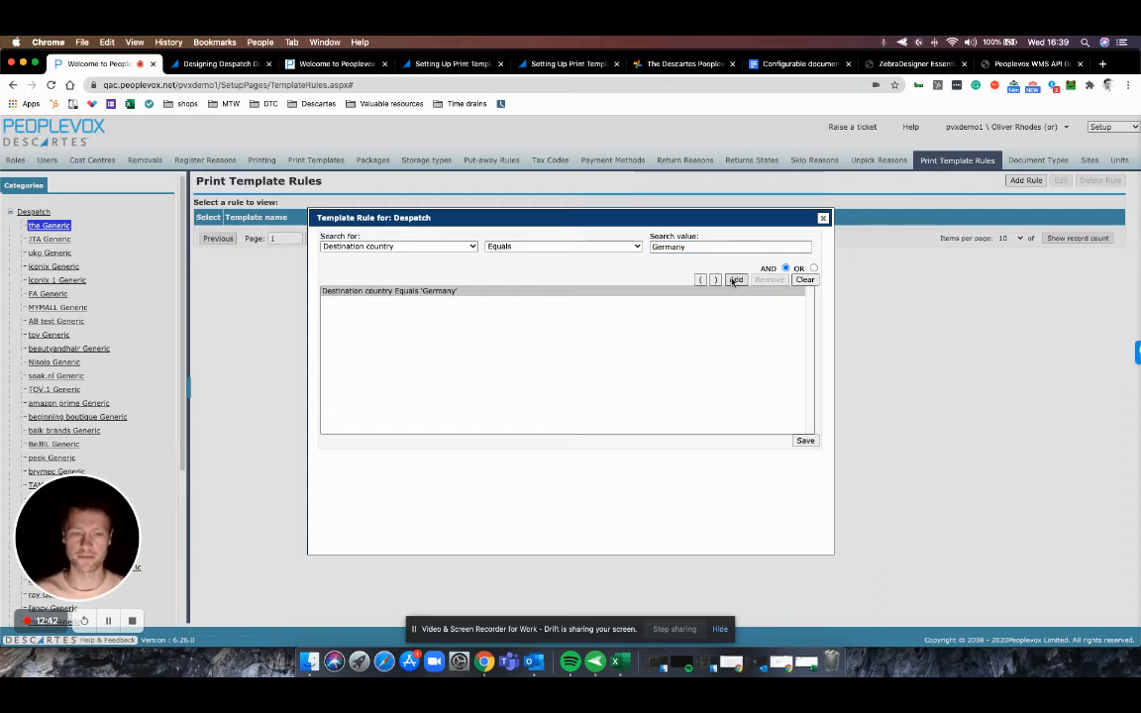
- Clear the Germany condition, set the rule's search field to Sales attribute1 and review the available comparison operators
{"action": "left_click", "coordinate": [811, 282]}
{"action": "left_click", "coordinate": [412, 247]}
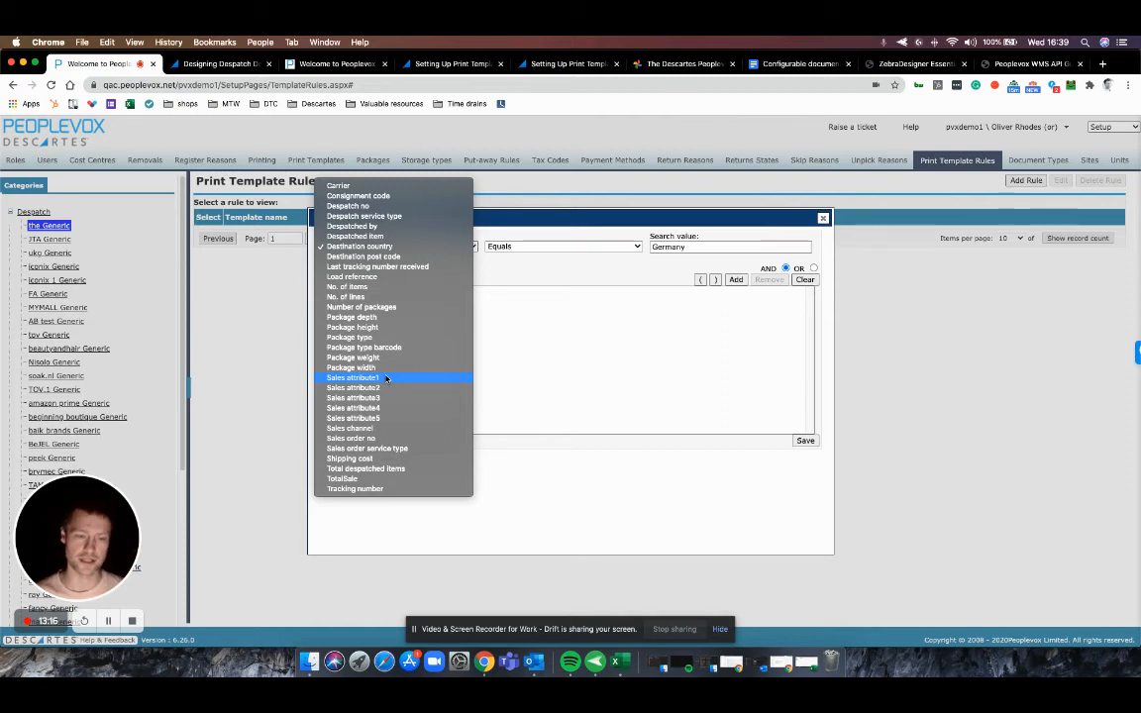
{"action": "left_click", "coordinate": [387, 378]}
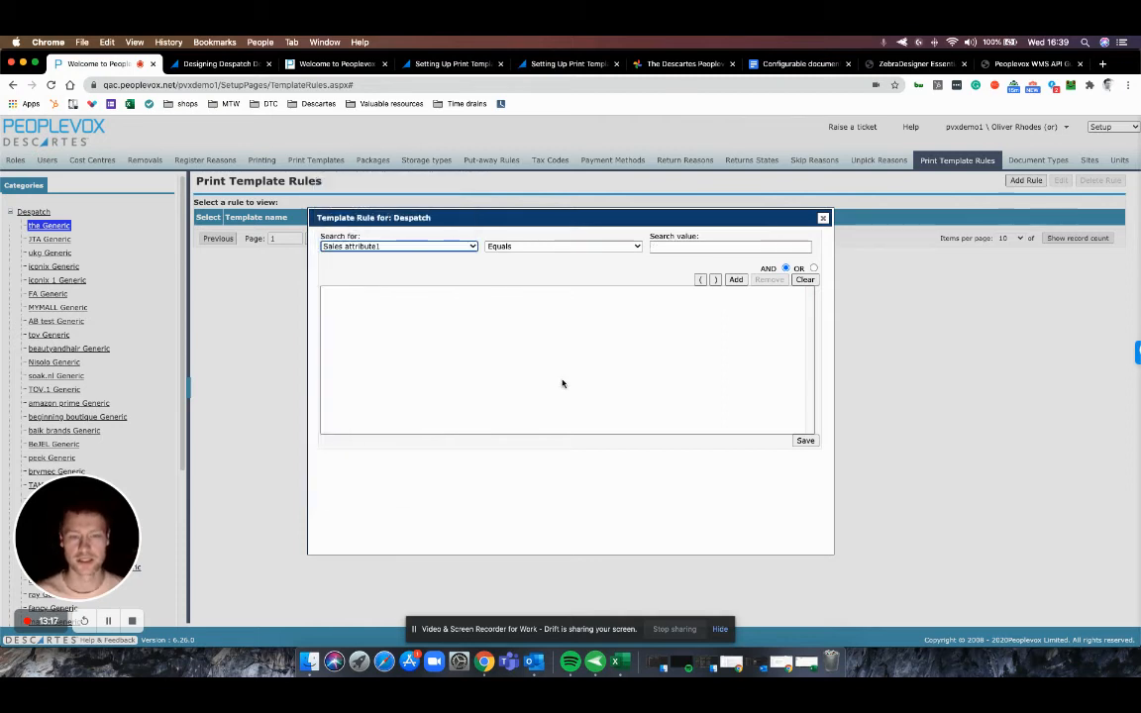
{"action": "left_click", "coordinate": [555, 250]}
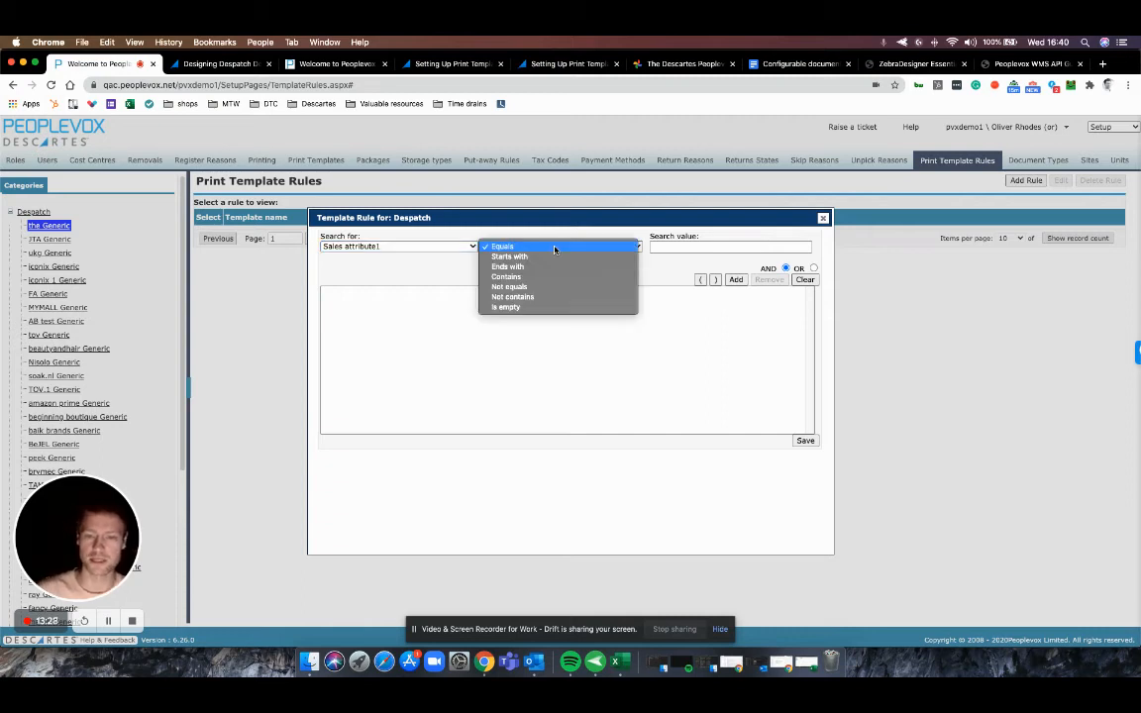
{"action": "left_click", "coordinate": [678, 283]}
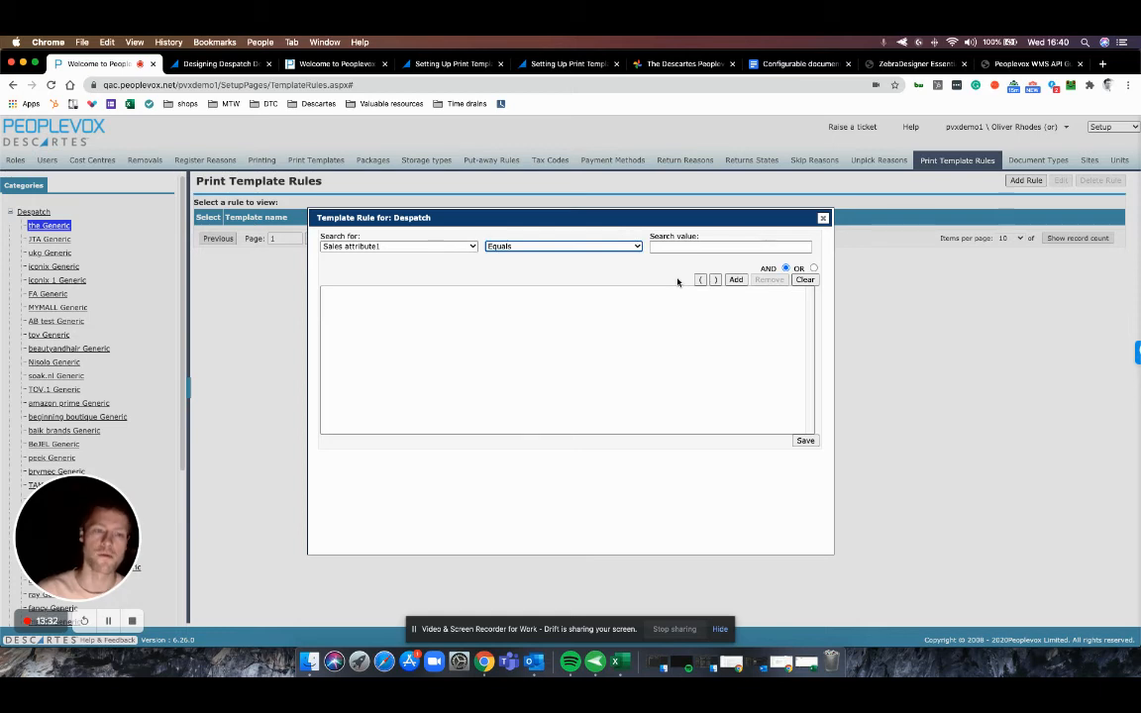
- Change the rule's search field to Sales channel and look through the other fields available for despatch rules
{"action": "left_click", "coordinate": [428, 248]}
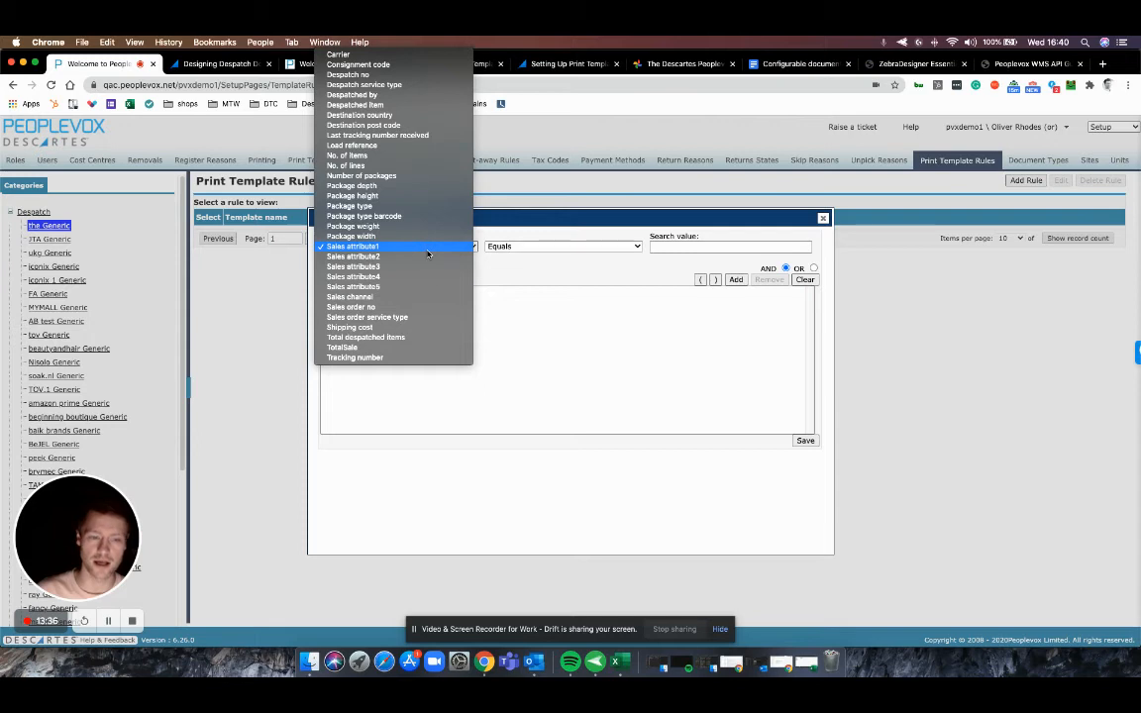
{"action": "left_click", "coordinate": [426, 299]}
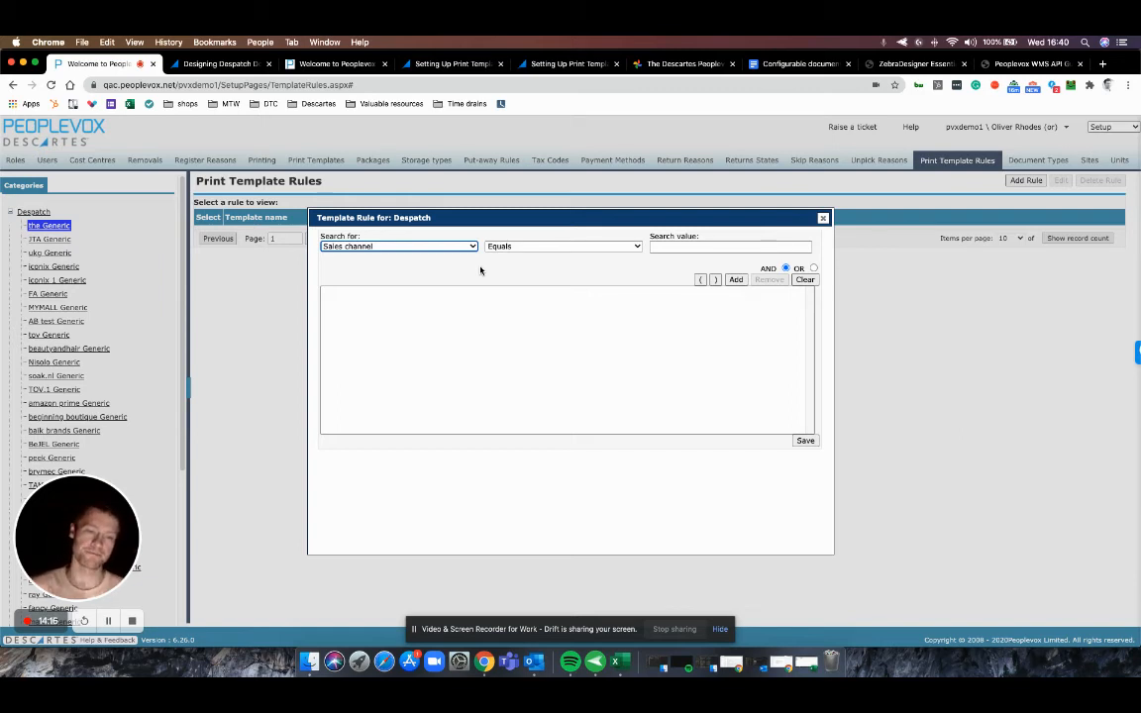
{"action": "left_click", "coordinate": [463, 248]}
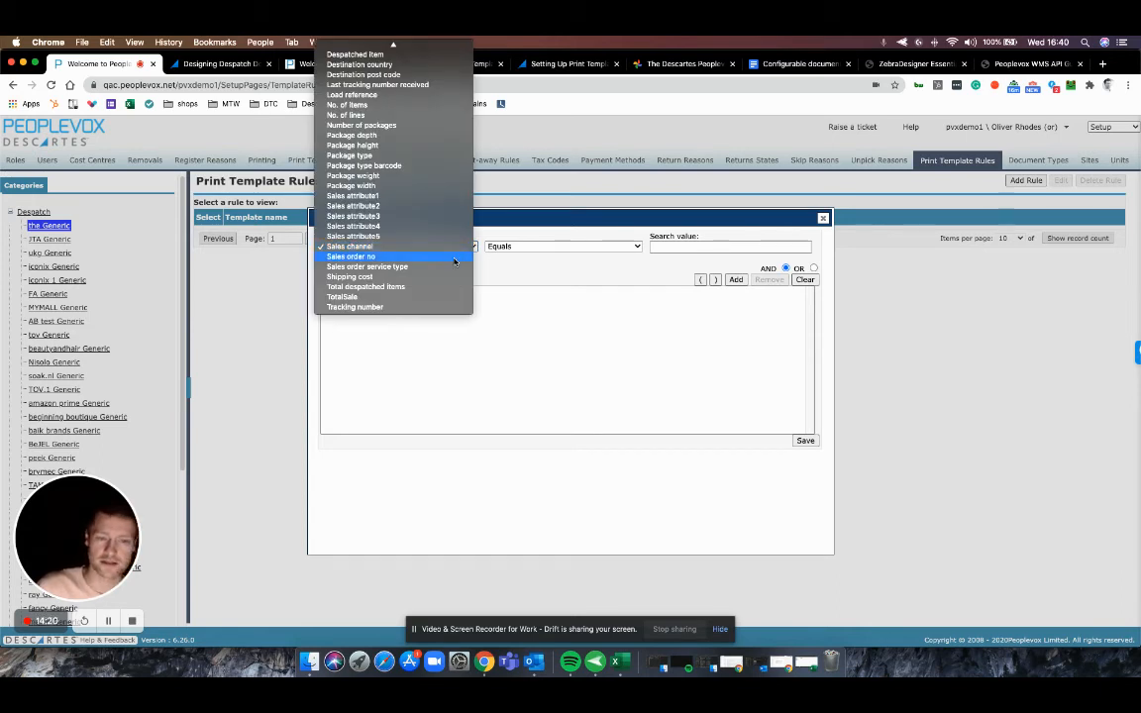
{"action": "left_click", "coordinate": [548, 272]}
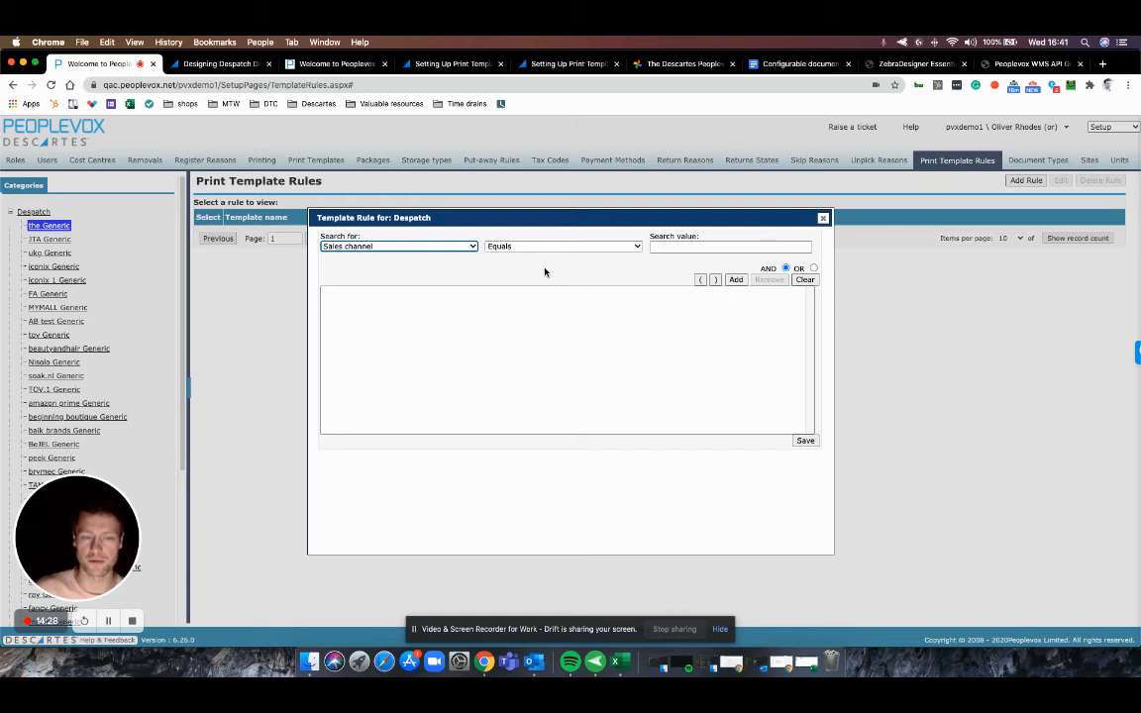
{"action": "left_click", "coordinate": [464, 247]}
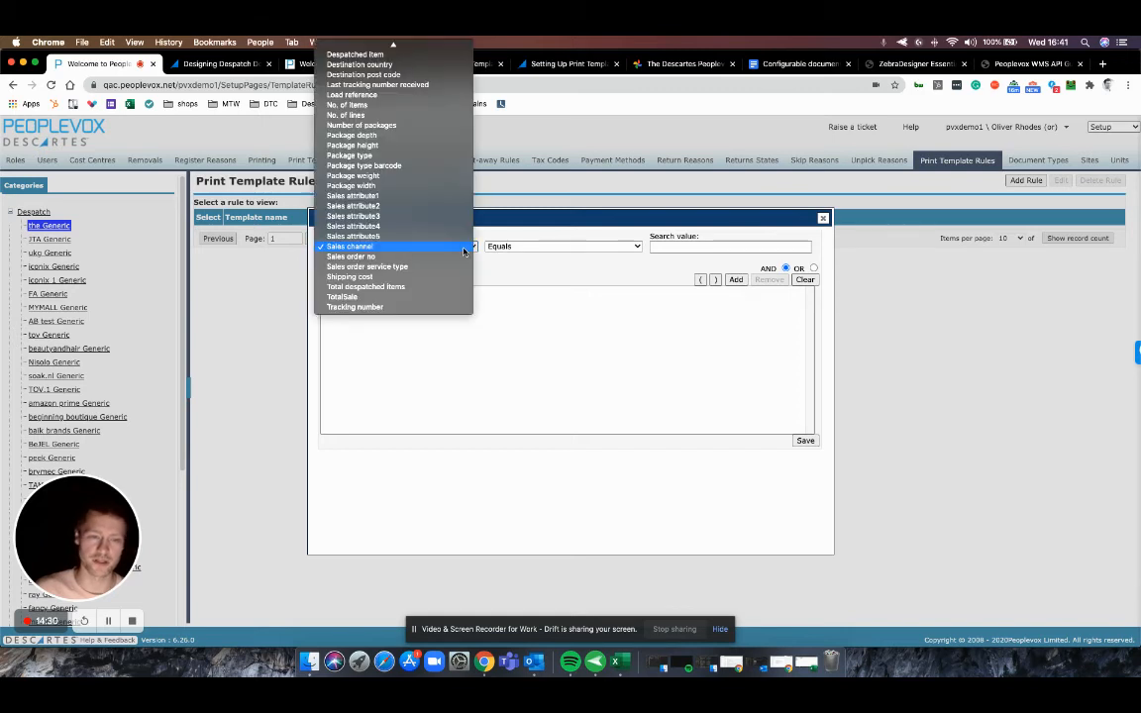
{"action": "scroll", "coordinate": [466, 247], "scroll_direction": "up", "scroll_amount": 2}
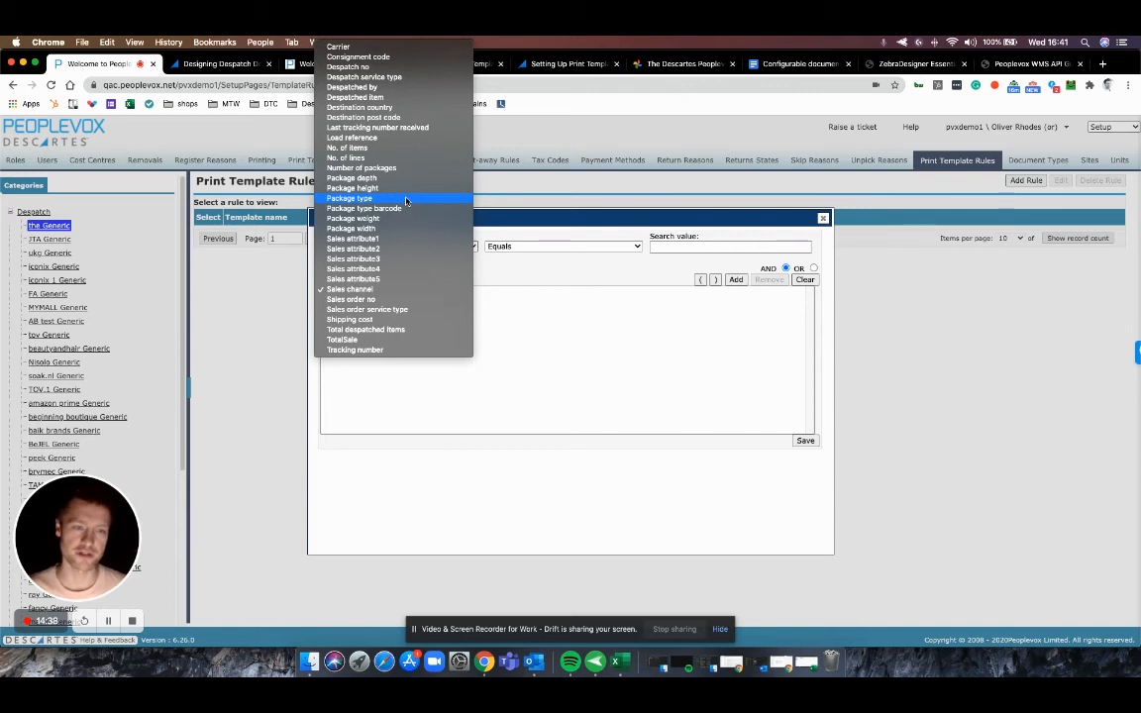
{"action": "left_click", "coordinate": [550, 276]}
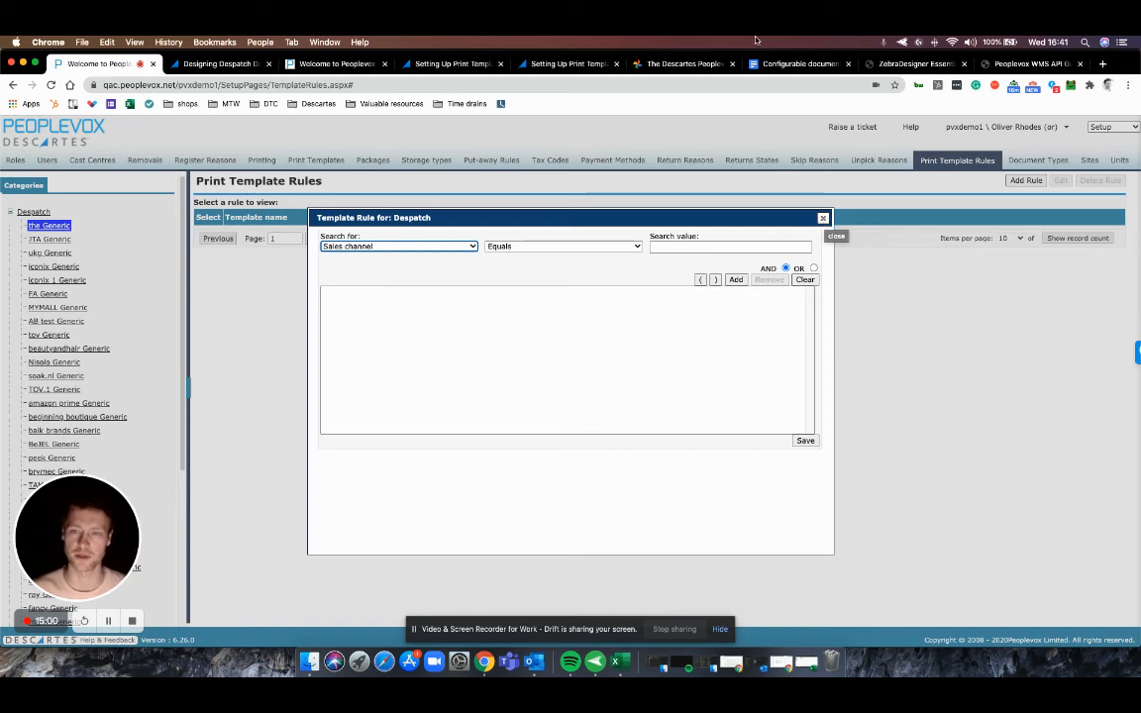
- Switch to the Google Docs notes and bold "avoid mistakes." in the section on automated rules for despatch documents
{"action": "left_click", "coordinate": [790, 63]}
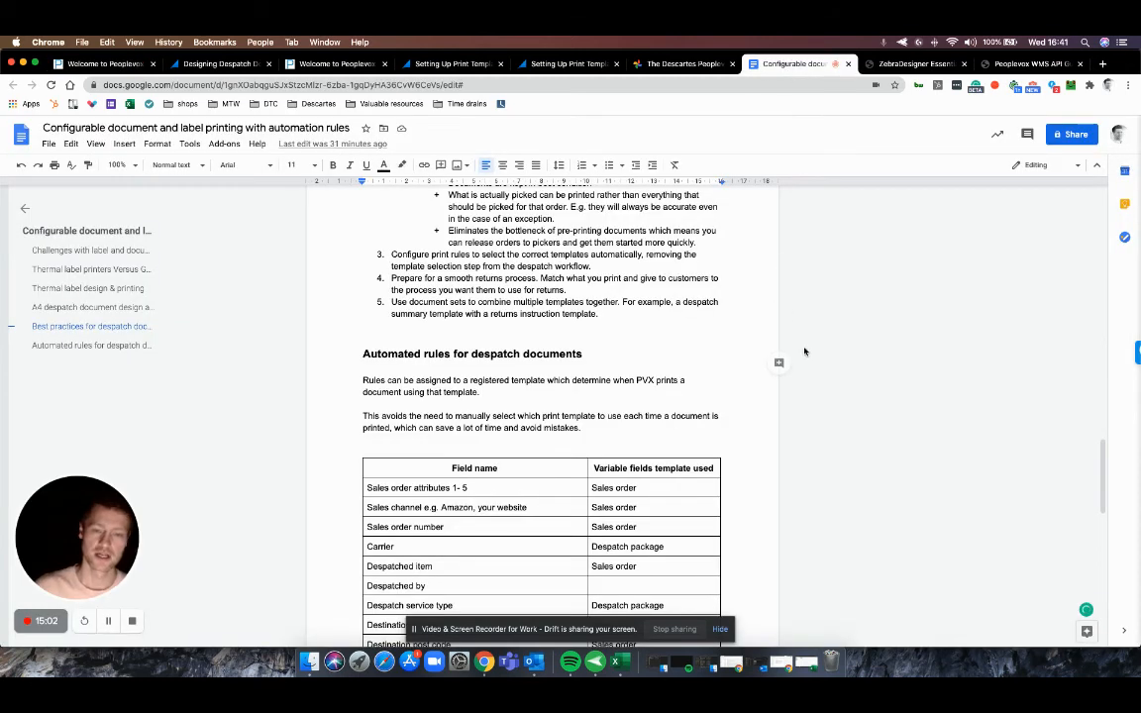
{"action": "scroll", "coordinate": [806, 349], "scroll_direction": "down", "scroll_amount": 1}
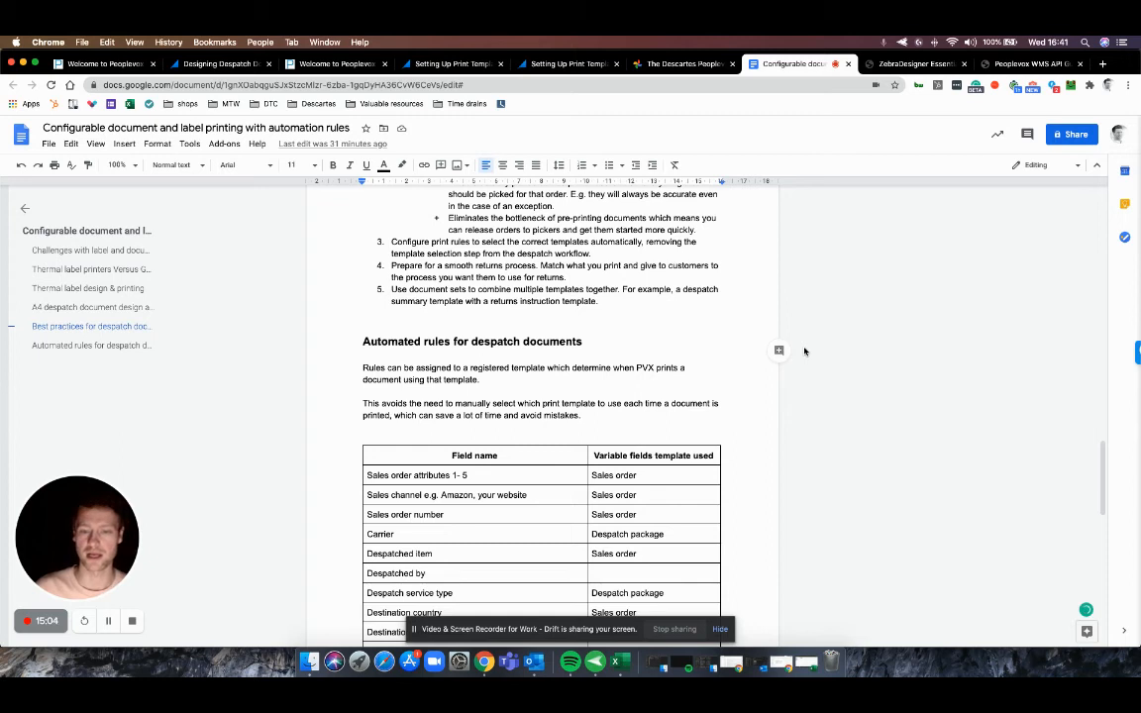
{"action": "scroll", "coordinate": [805, 350], "scroll_direction": "down", "scroll_amount": 3}
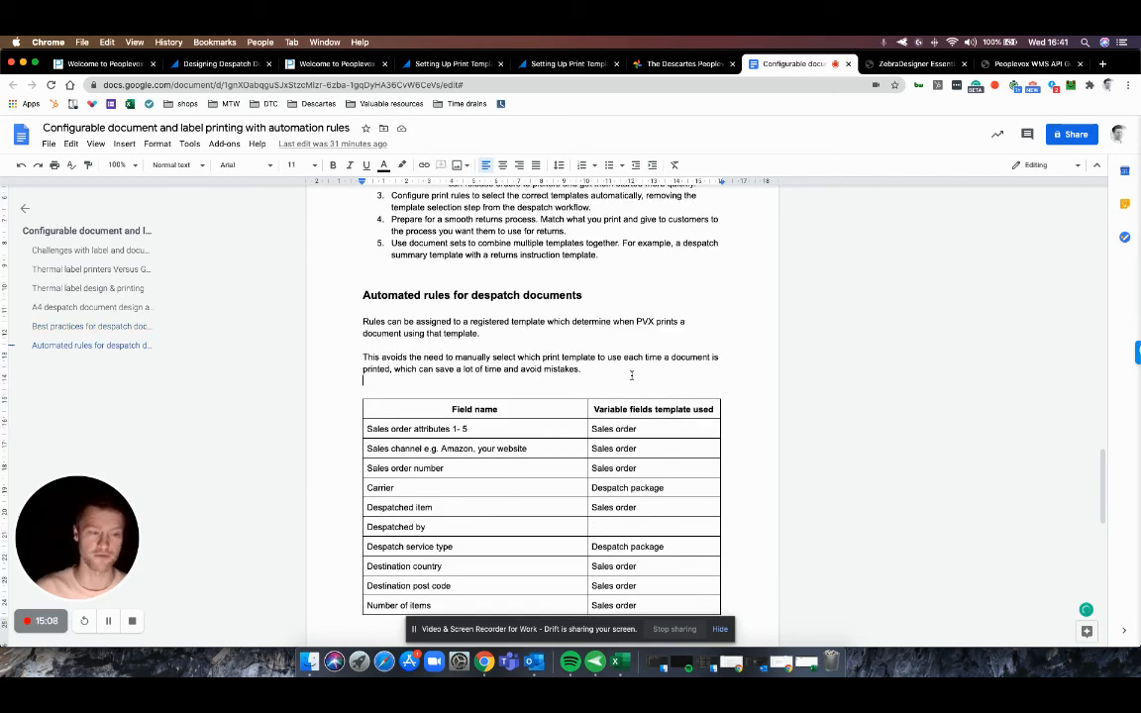
{"action": "left_click_drag", "start_coordinate": [633, 374], "coordinate": [391, 359]}
{"action": "left_click_drag", "start_coordinate": [521, 368], "coordinate": [597, 369]}
{"action": "key", "text": "super+b"}
{"action": "left_click", "coordinate": [630, 346]}
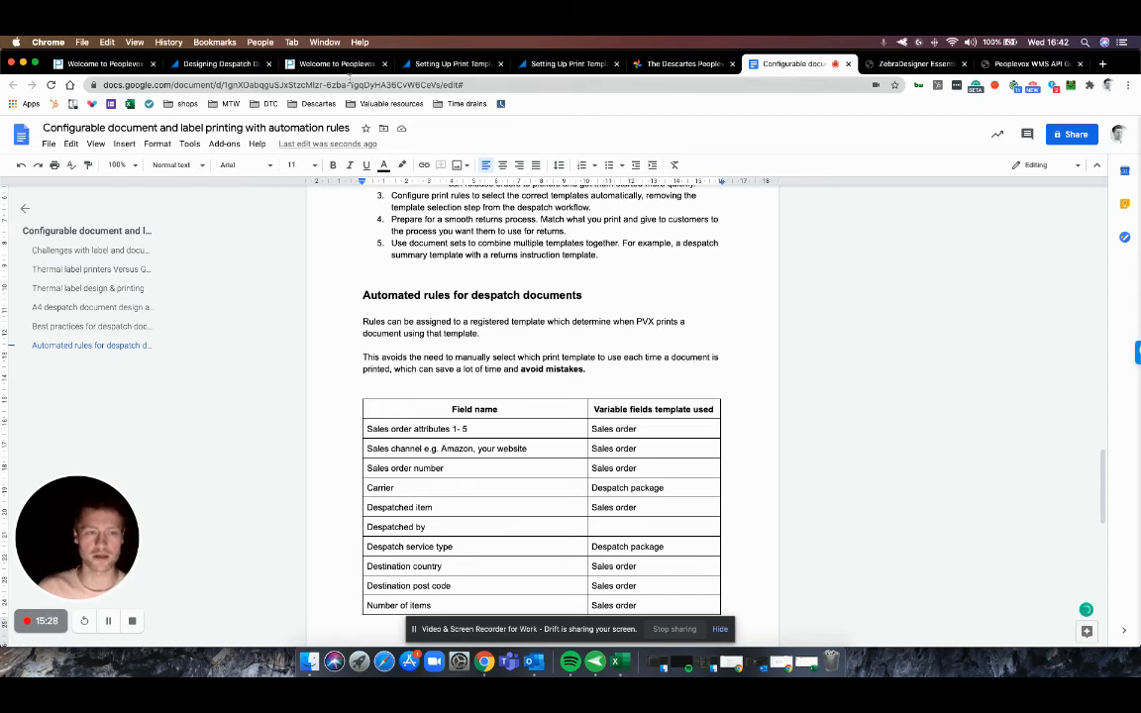
- Return to the Peoplevox despatch rule, review its list of search fields again and close the rule without saving
{"action": "left_click", "coordinate": [341, 65]}
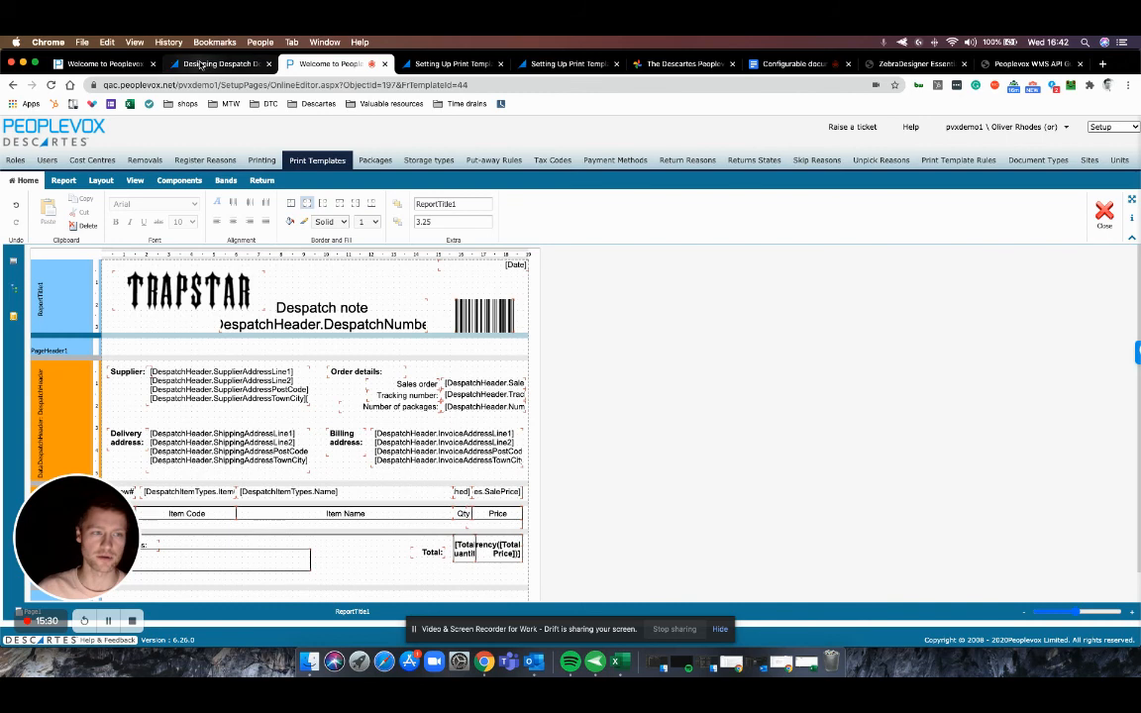
{"action": "left_click", "coordinate": [99, 64]}
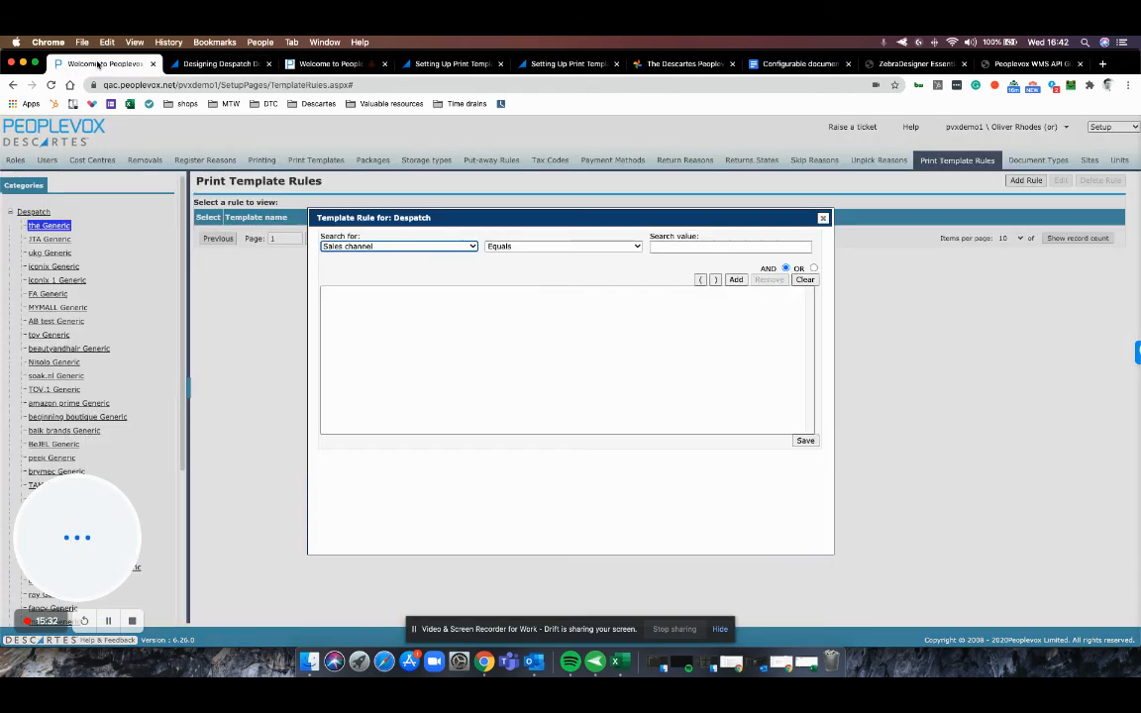
{"action": "left_click", "coordinate": [434, 246]}
{"action": "scroll", "coordinate": [427, 234], "scroll_direction": "up", "scroll_amount": 2}
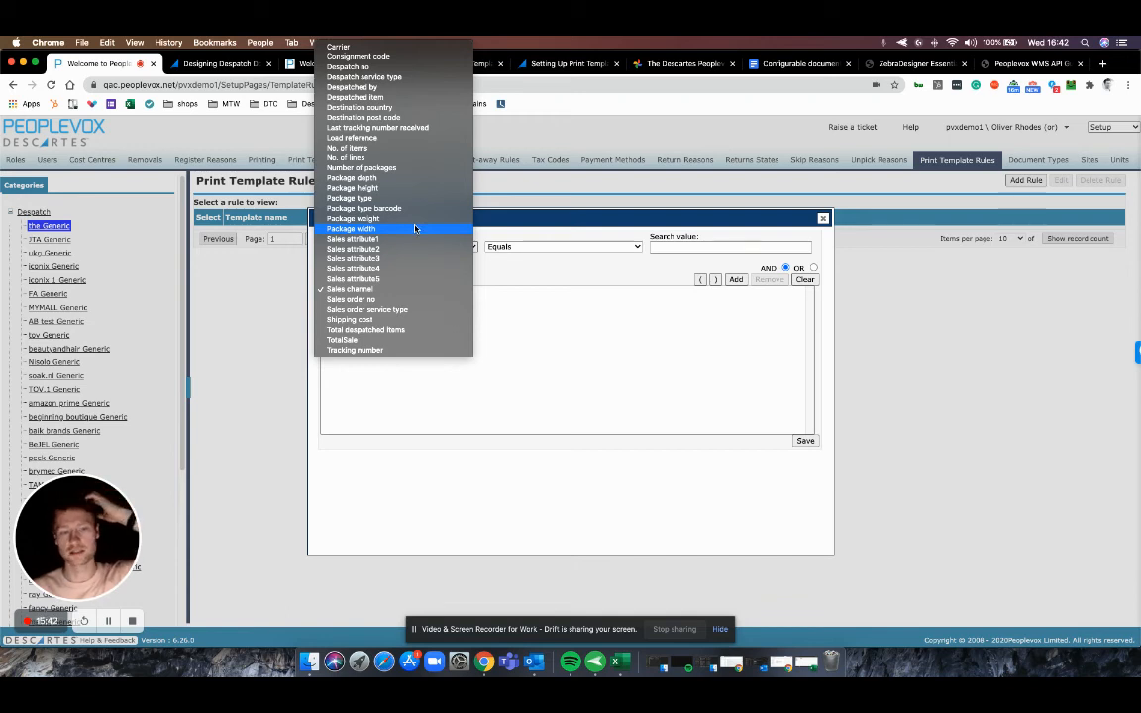
{"action": "left_click", "coordinate": [525, 266]}
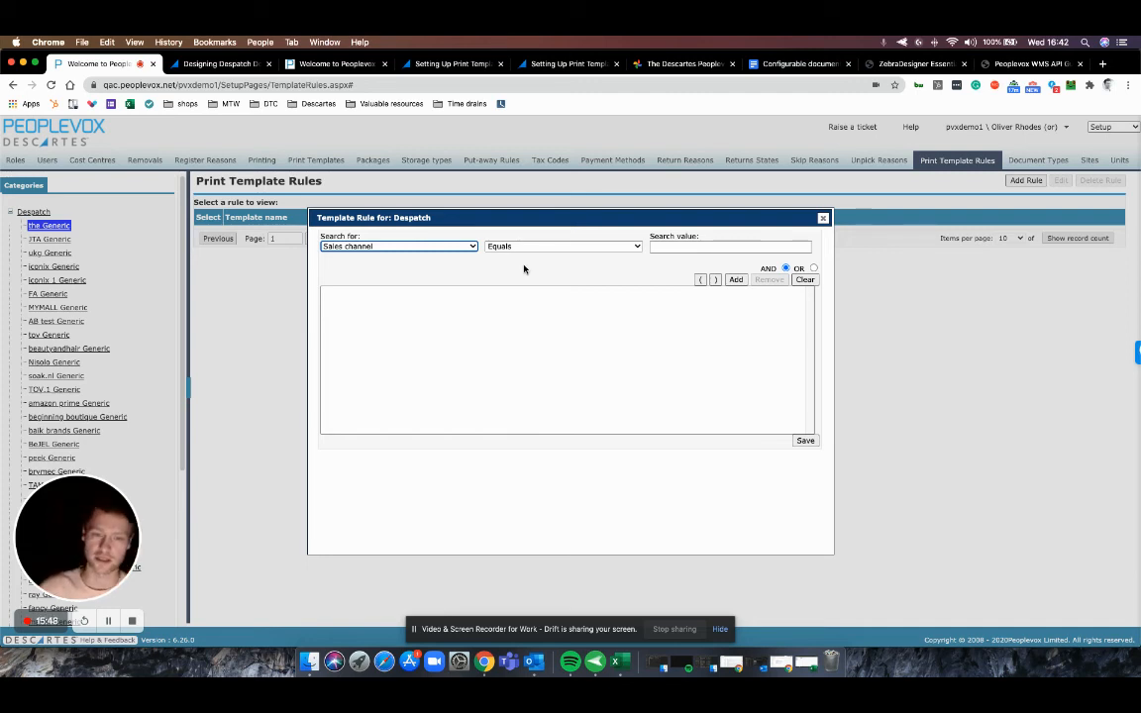
{"action": "left_click", "coordinate": [823, 218]}
- Skim the Google Docs notes back to the challenges with label and document printing, and briefly view the Excel print template variable fields
{"action": "left_click", "coordinate": [791, 64]}
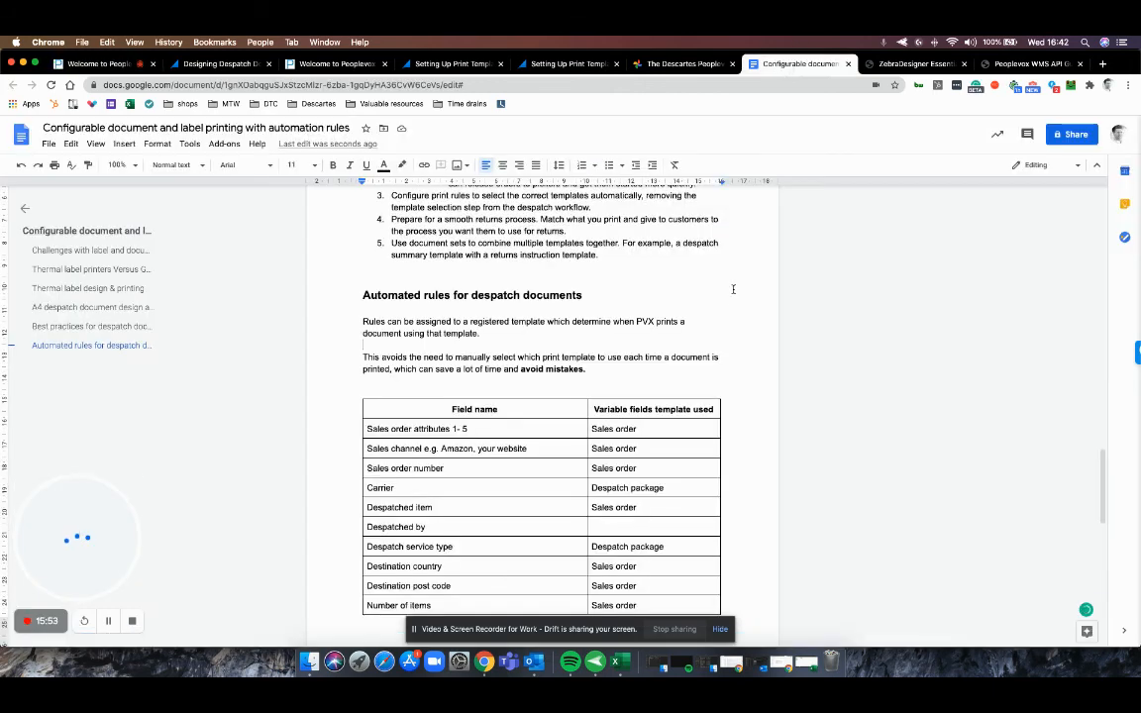
{"action": "scroll", "coordinate": [693, 400], "scroll_direction": "down", "scroll_amount": 15}
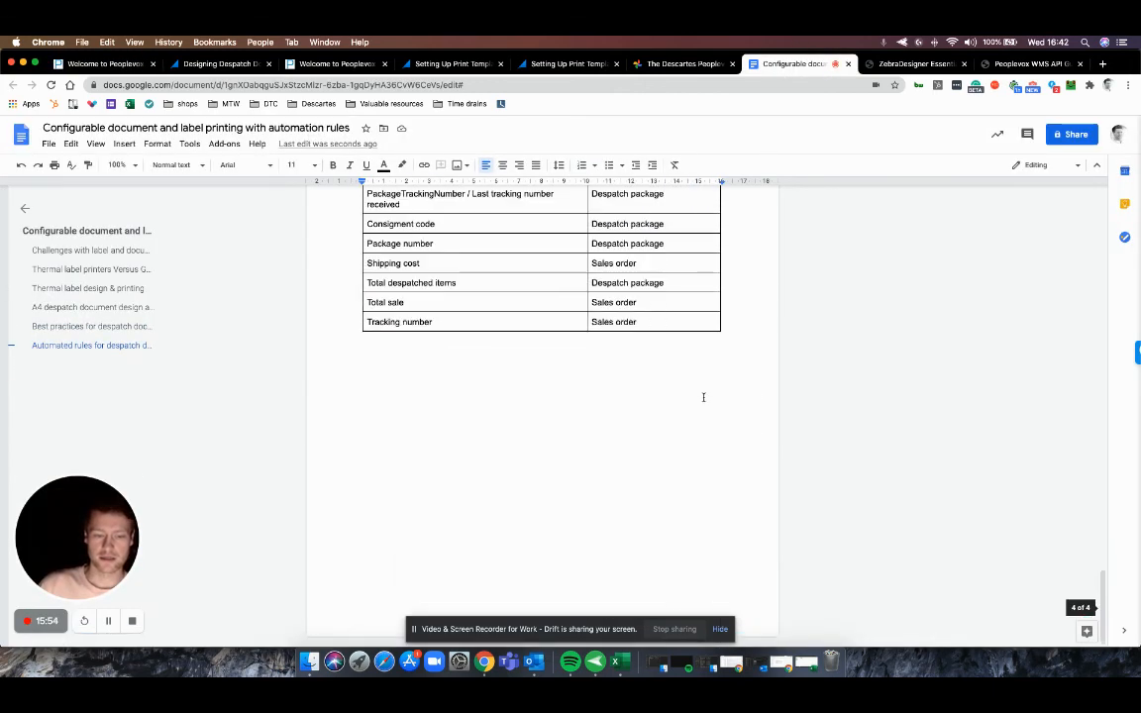
{"action": "scroll", "coordinate": [466, 382], "scroll_direction": "up", "scroll_amount": 12}
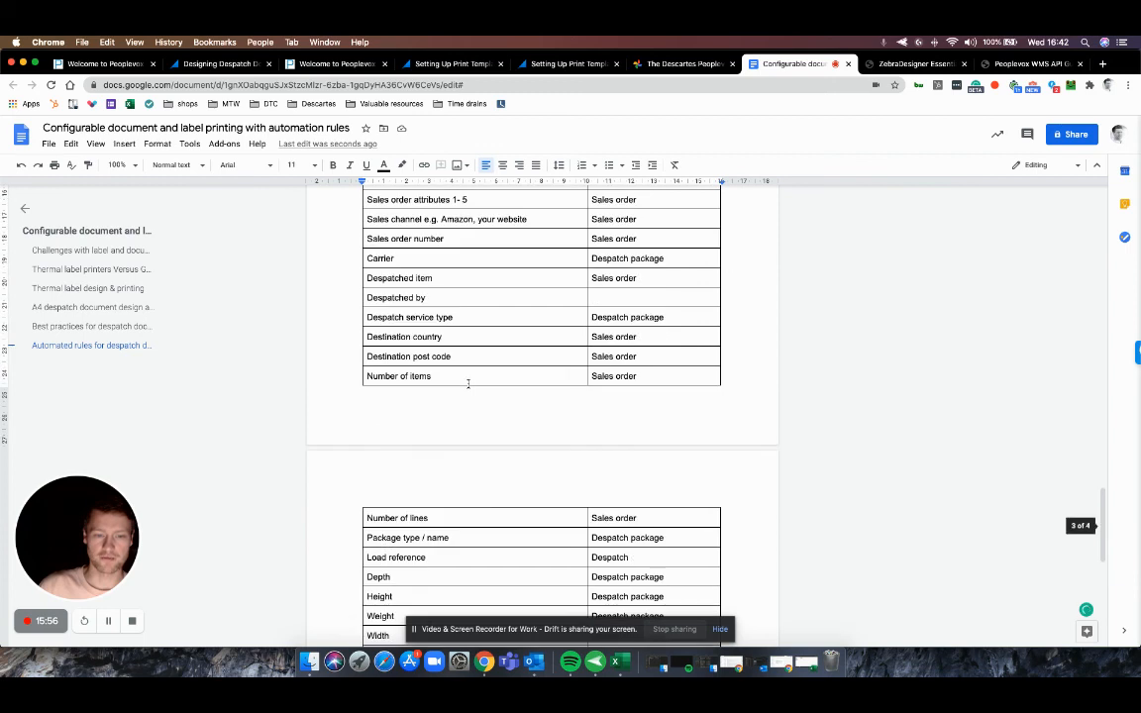
{"action": "scroll", "coordinate": [468, 384], "scroll_direction": "up", "scroll_amount": 5}
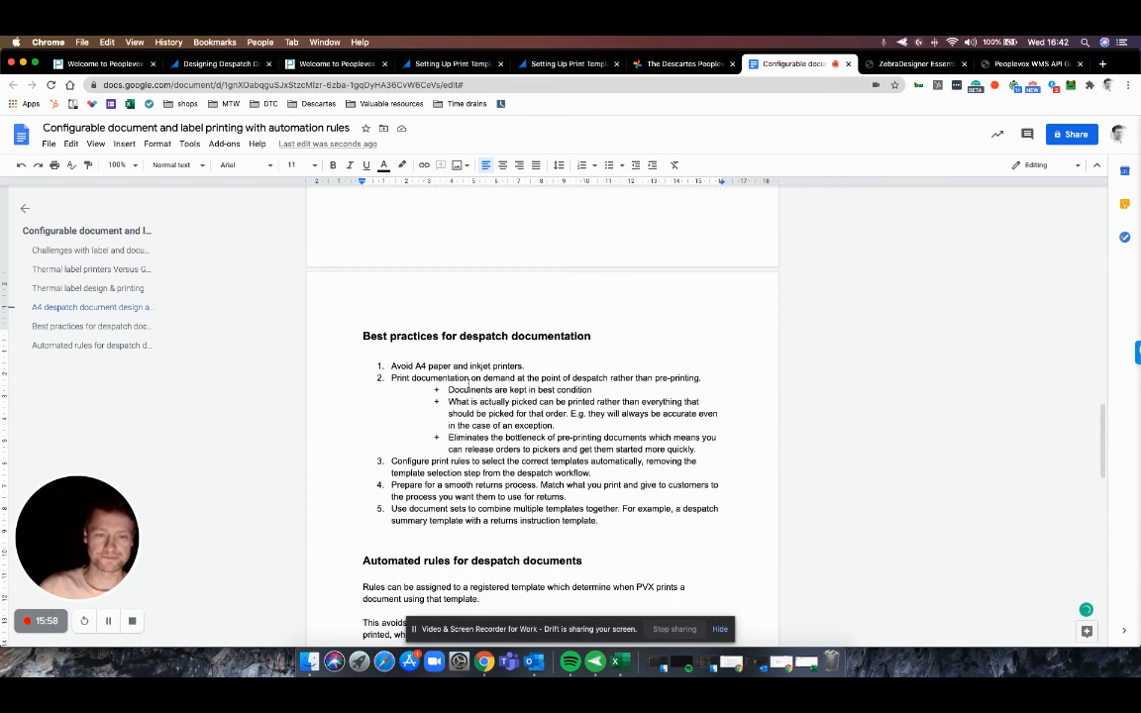
{"action": "scroll", "coordinate": [469, 383], "scroll_direction": "down", "scroll_amount": 1}
{"action": "scroll", "coordinate": [468, 384], "scroll_direction": "up", "scroll_amount": 5}
{"action": "scroll", "coordinate": [469, 385], "scroll_direction": "up", "scroll_amount": 15}
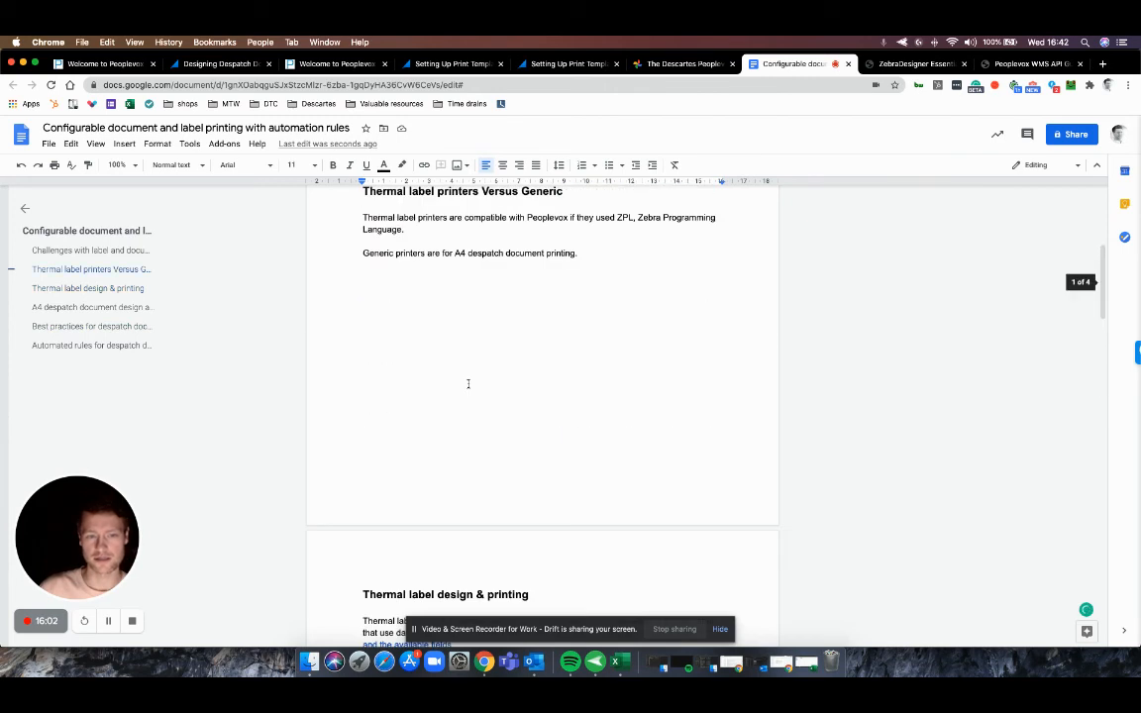
{"action": "scroll", "coordinate": [469, 384], "scroll_direction": "up", "scroll_amount": 1}
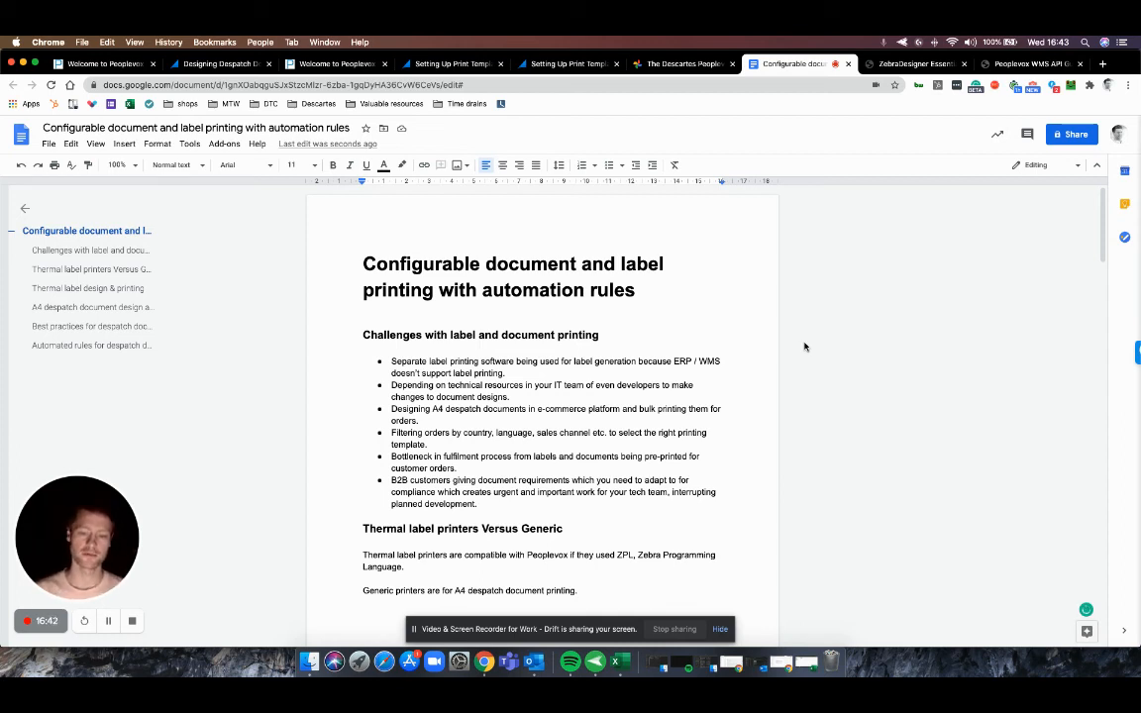
{"action": "left_click", "coordinate": [621, 662]}
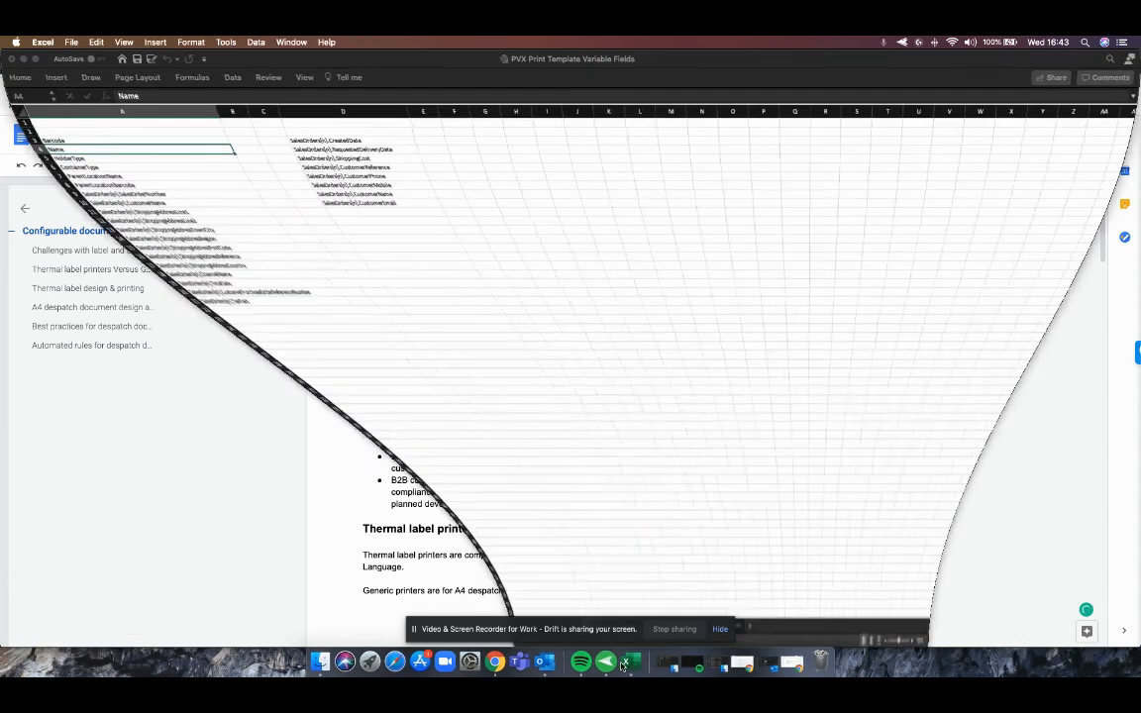
{"action": "left_click", "coordinate": [23, 59]}
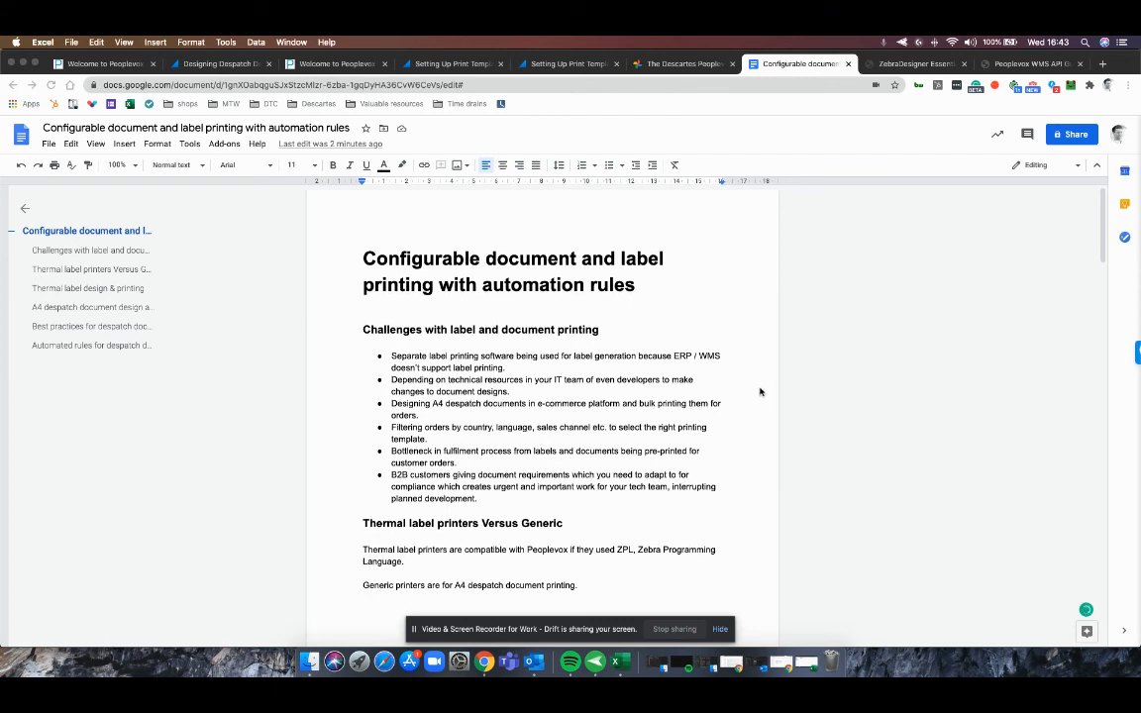
- Return to Peoplevox, open the Document Types setup, start a new document type and review its categories and other fields
{"action": "left_click", "coordinate": [75, 62]}
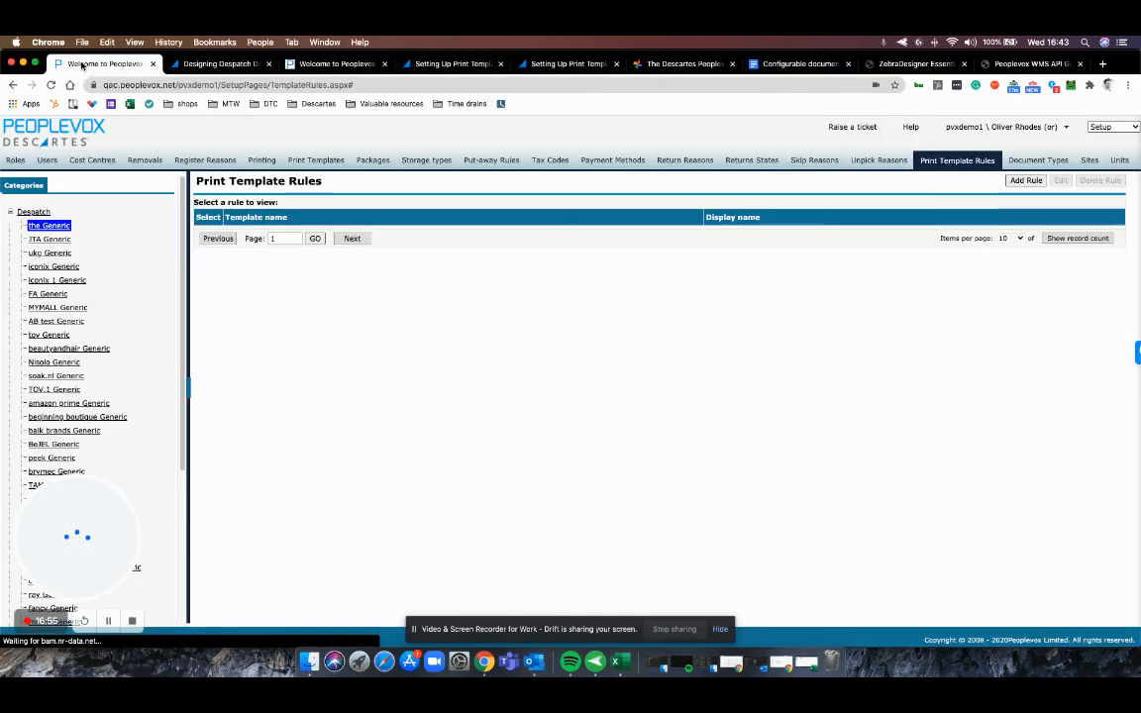
{"action": "left_click", "coordinate": [1048, 162]}
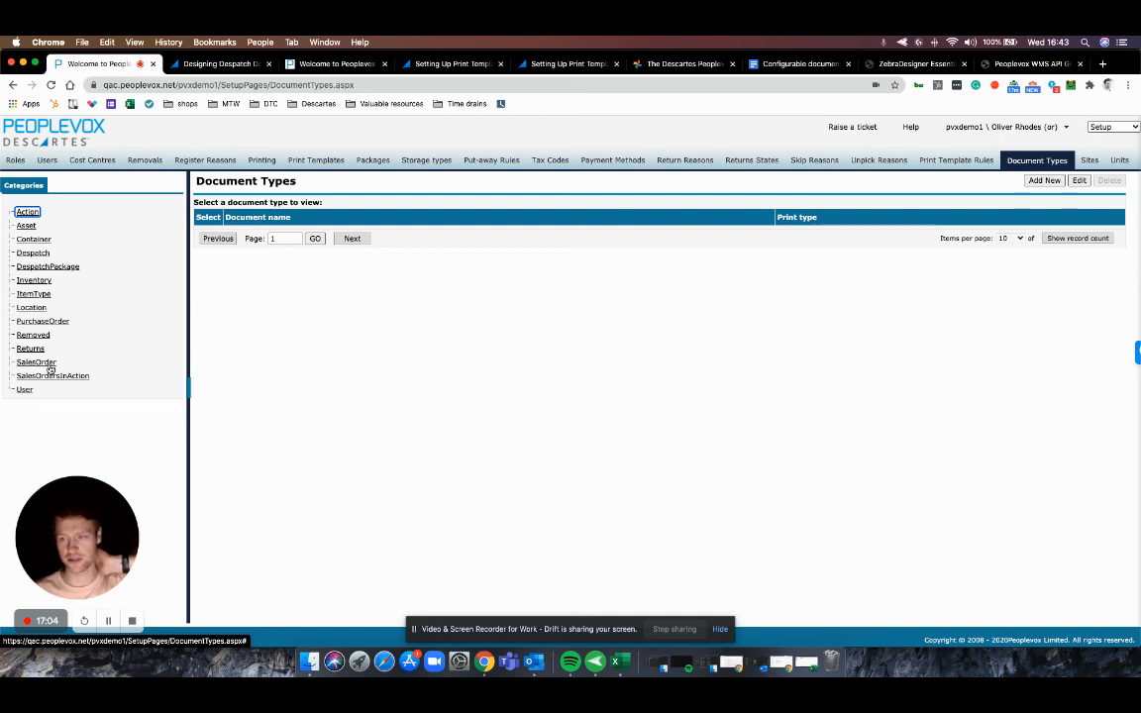
{"action": "left_click", "coordinate": [1054, 184]}
{"action": "left_click", "coordinate": [580, 346]}
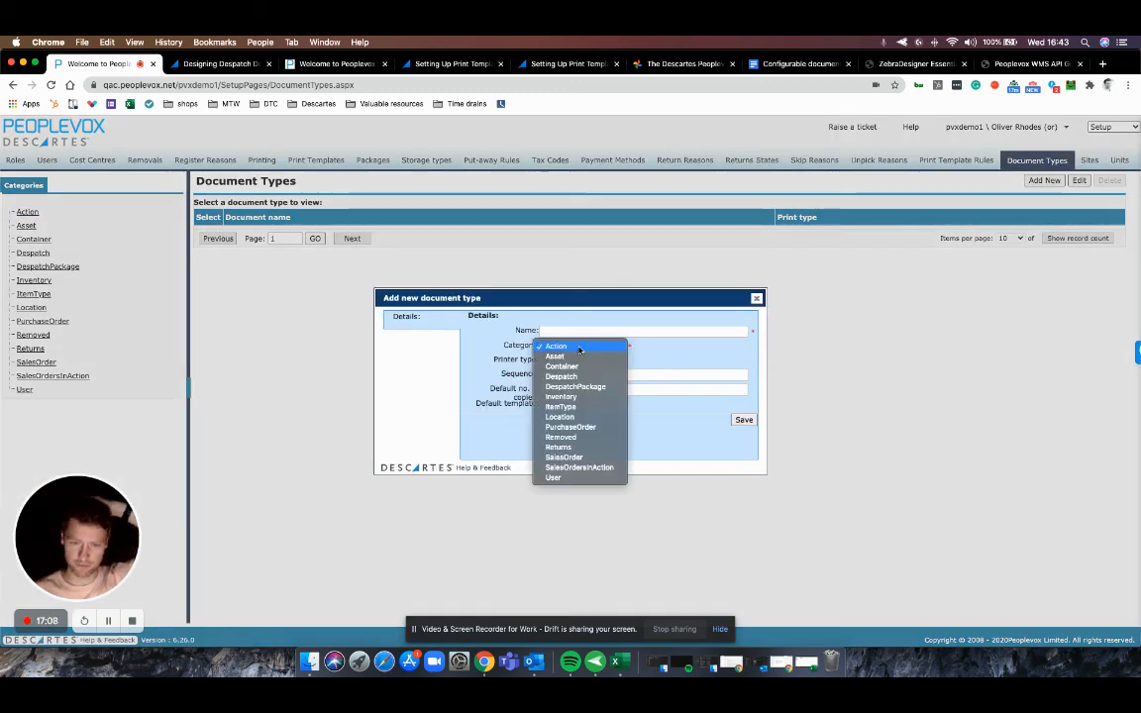
{"action": "left_click", "coordinate": [657, 416]}
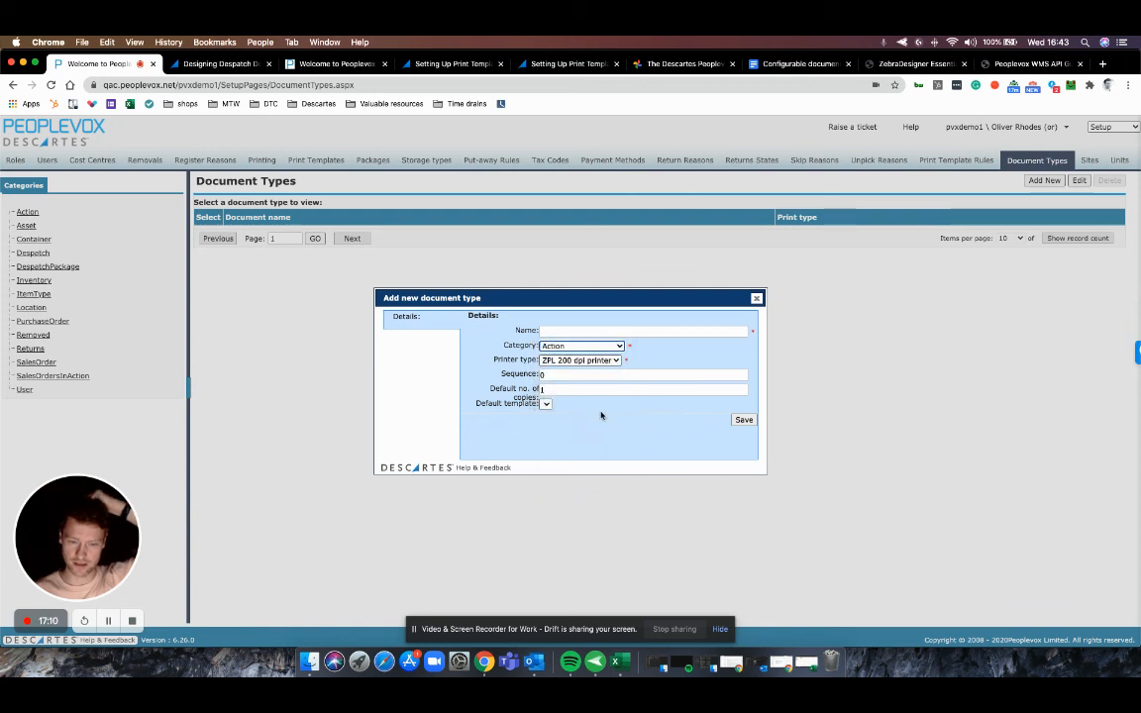
{"action": "left_click", "coordinate": [576, 376]}
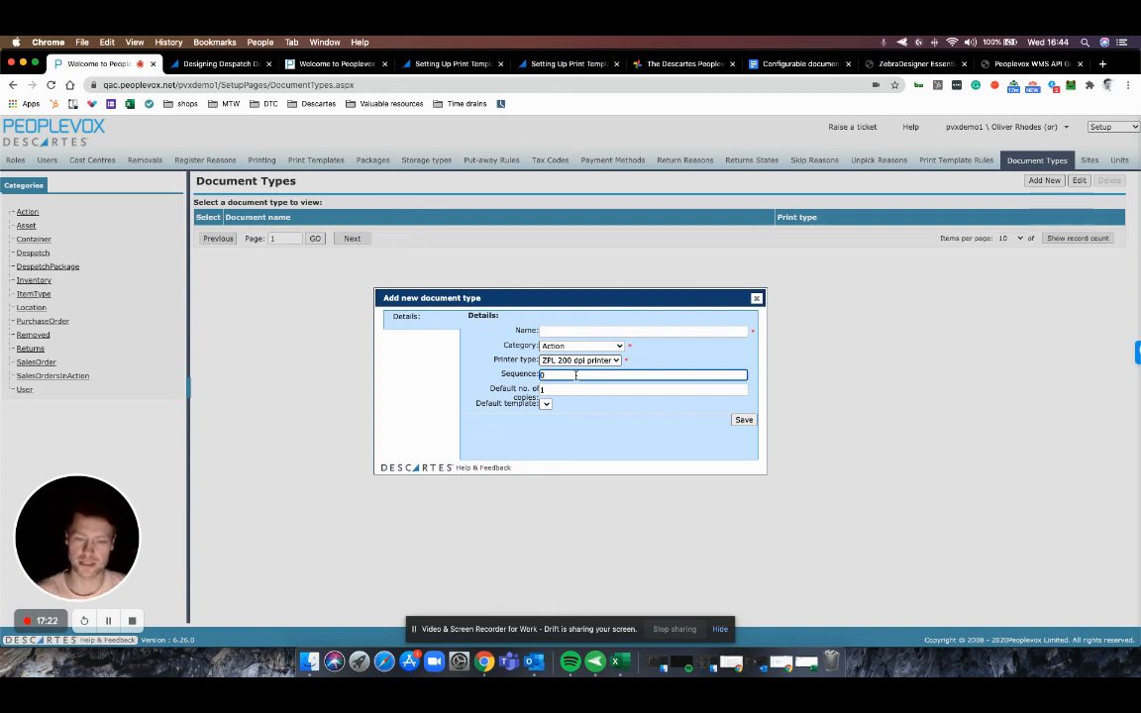
{"action": "left_click", "coordinate": [597, 412]}
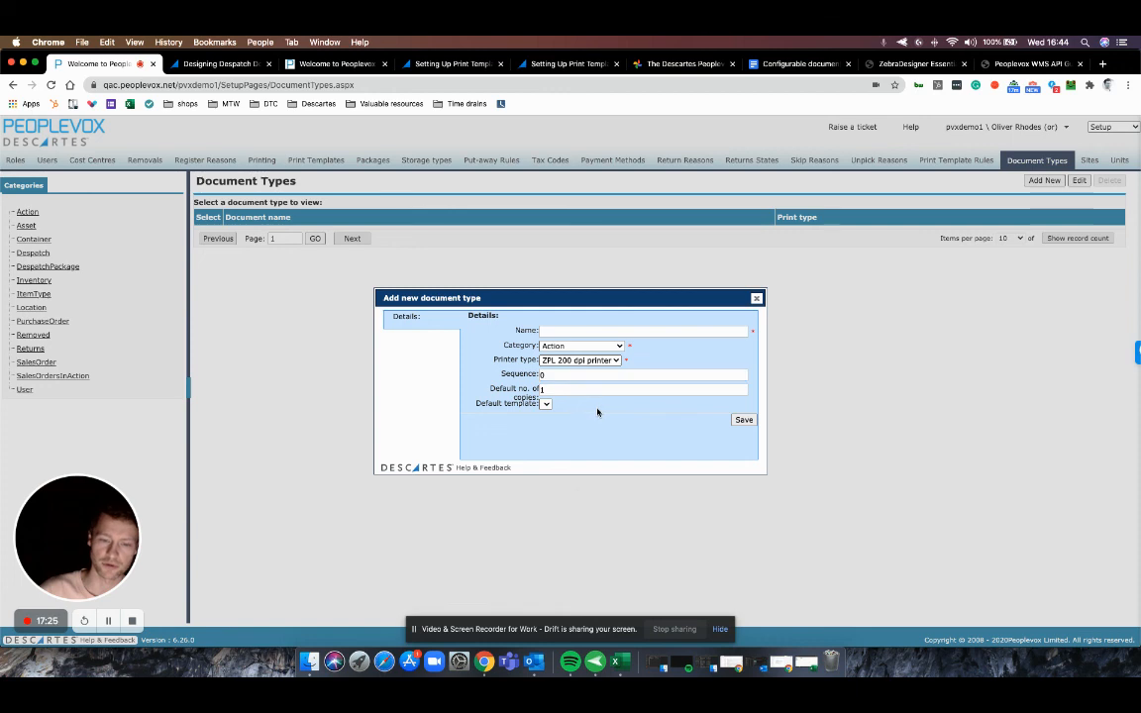
- Switch to the help article on print templates and skim from creating document types through combining ZPL labels, special characters and barcode hyphens
{"action": "left_click", "coordinate": [448, 68]}
{"action": "scroll", "coordinate": [728, 294], "scroll_direction": "down", "scroll_amount": 4}
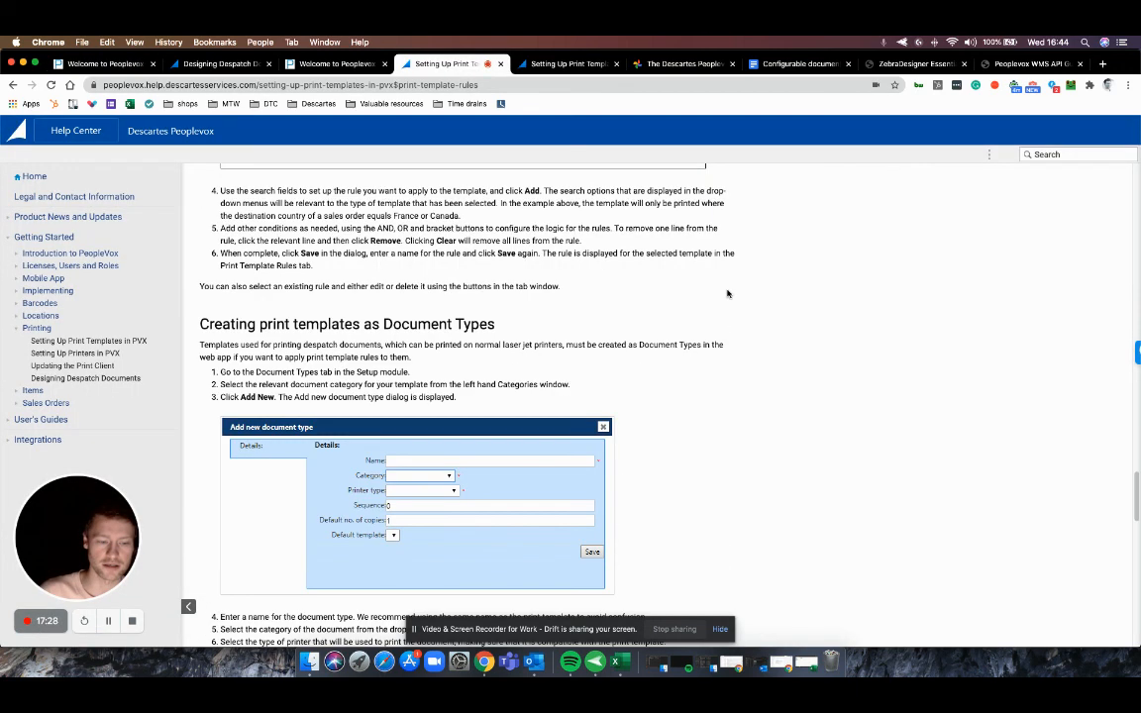
{"action": "scroll", "coordinate": [727, 294], "scroll_direction": "down", "scroll_amount": 3}
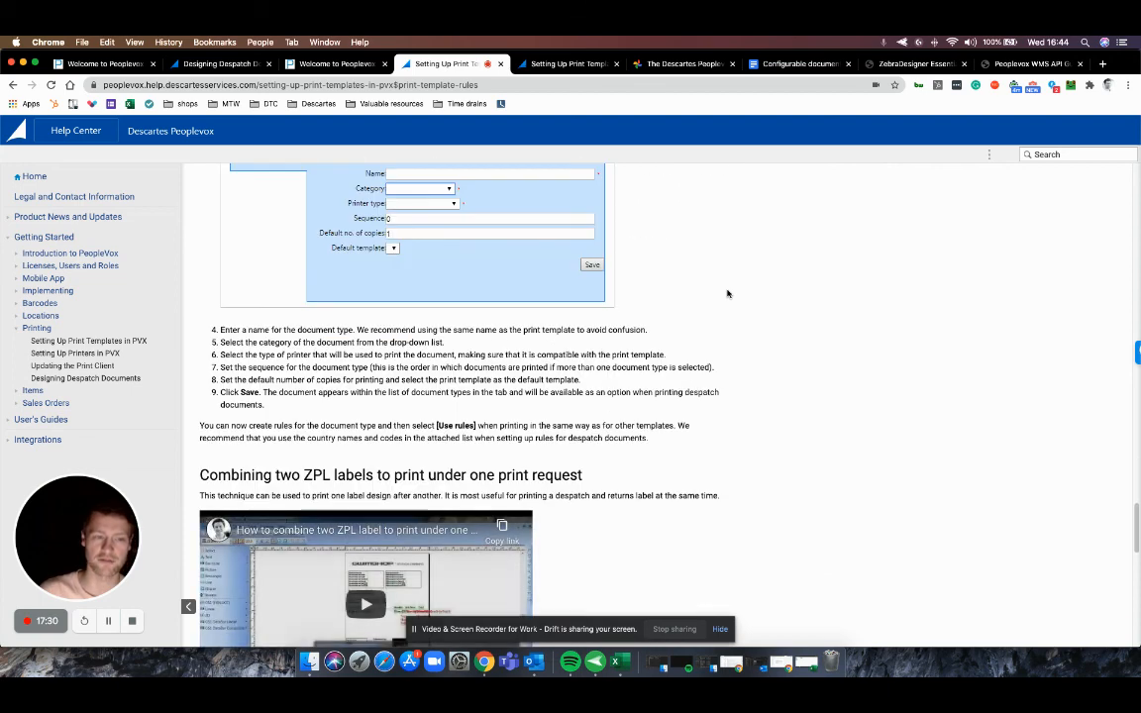
{"action": "scroll", "coordinate": [727, 294], "scroll_direction": "down", "scroll_amount": 4}
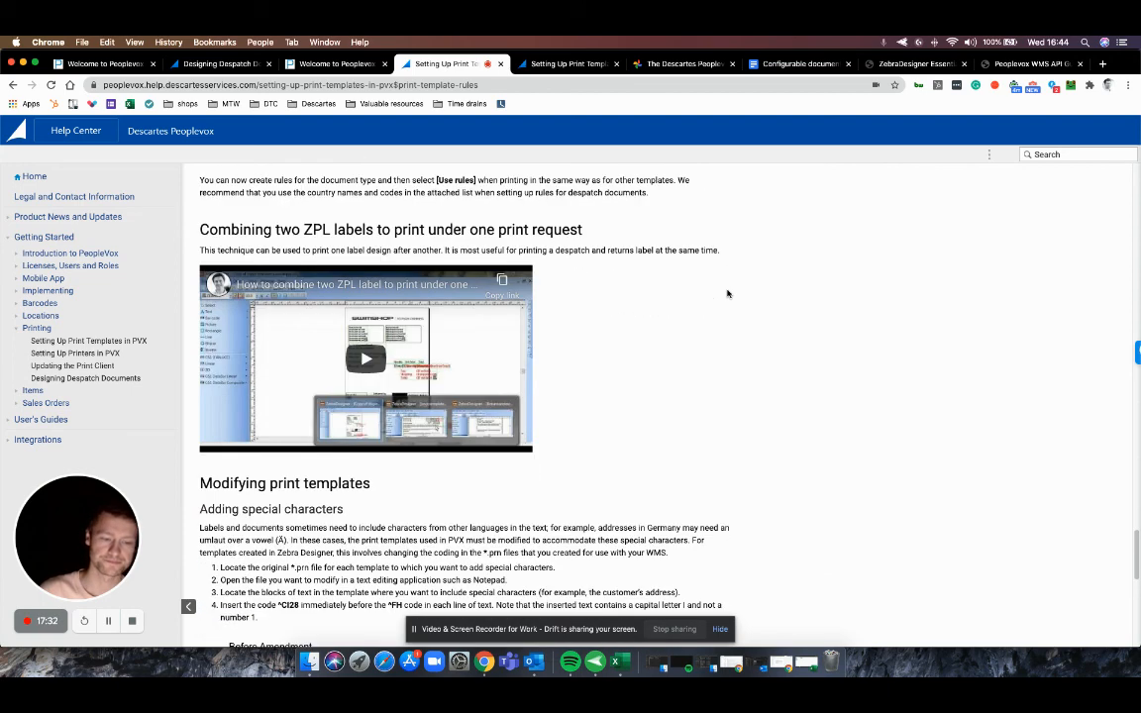
{"action": "scroll", "coordinate": [728, 293], "scroll_direction": "down", "scroll_amount": 2}
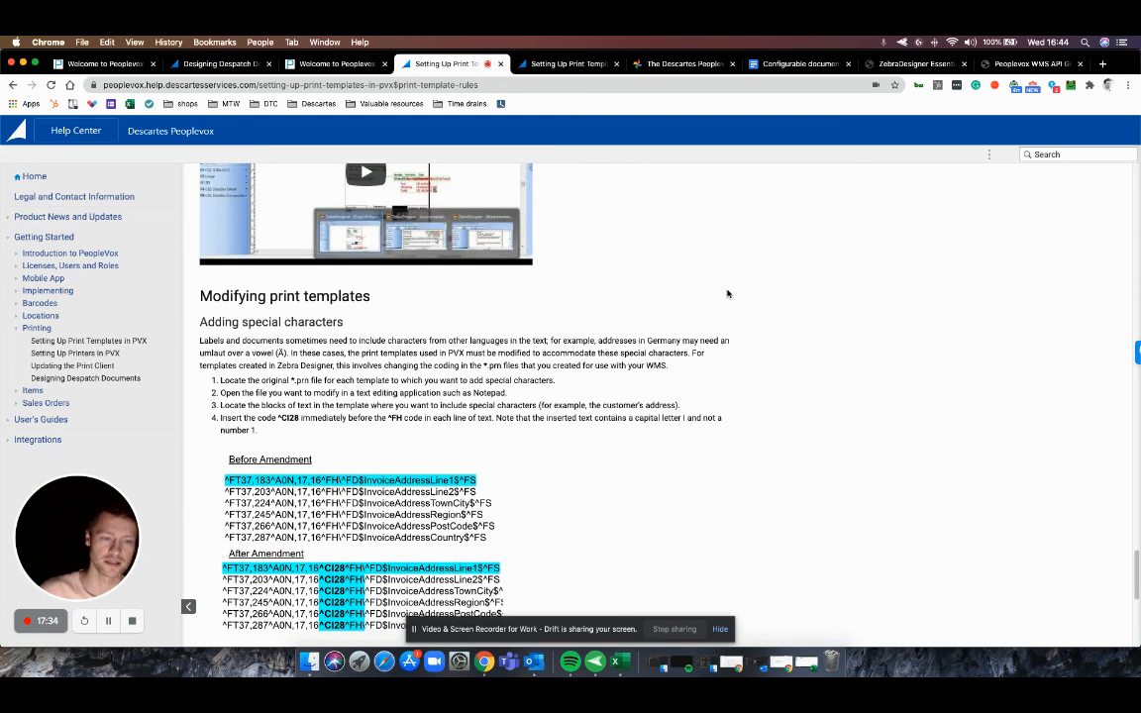
{"action": "scroll", "coordinate": [727, 293], "scroll_direction": "down", "scroll_amount": 1}
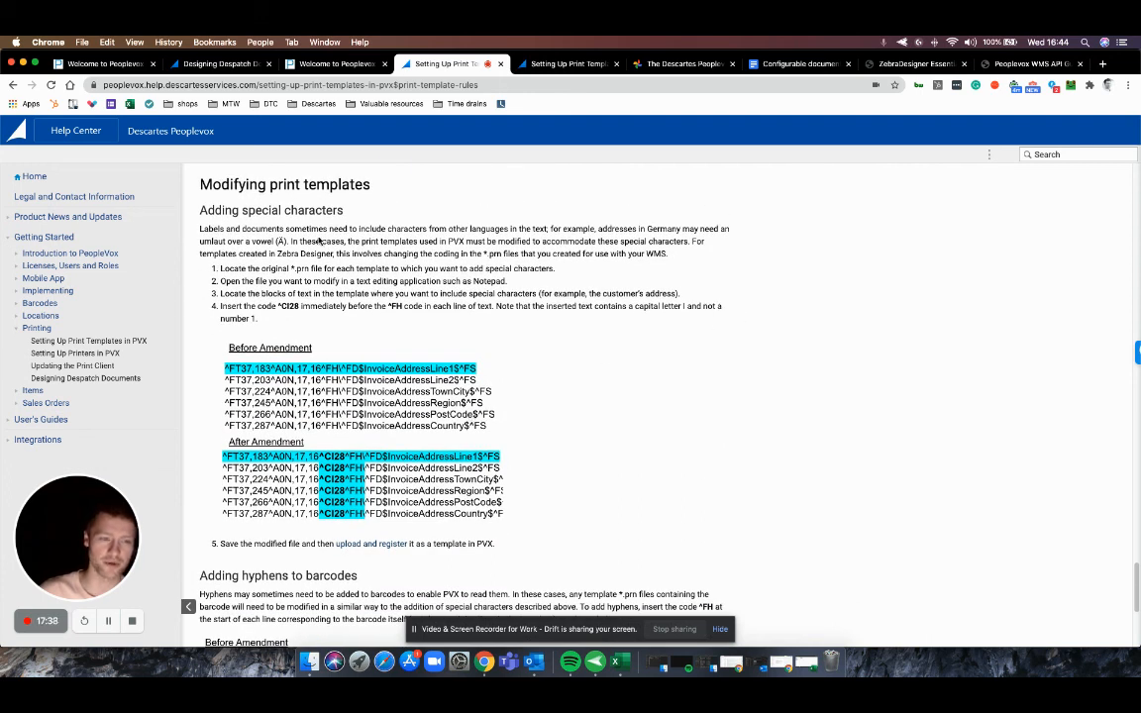
{"action": "scroll", "coordinate": [646, 306], "scroll_direction": "down", "scroll_amount": 1}
{"action": "scroll", "coordinate": [646, 306], "scroll_direction": "down", "scroll_amount": 4}
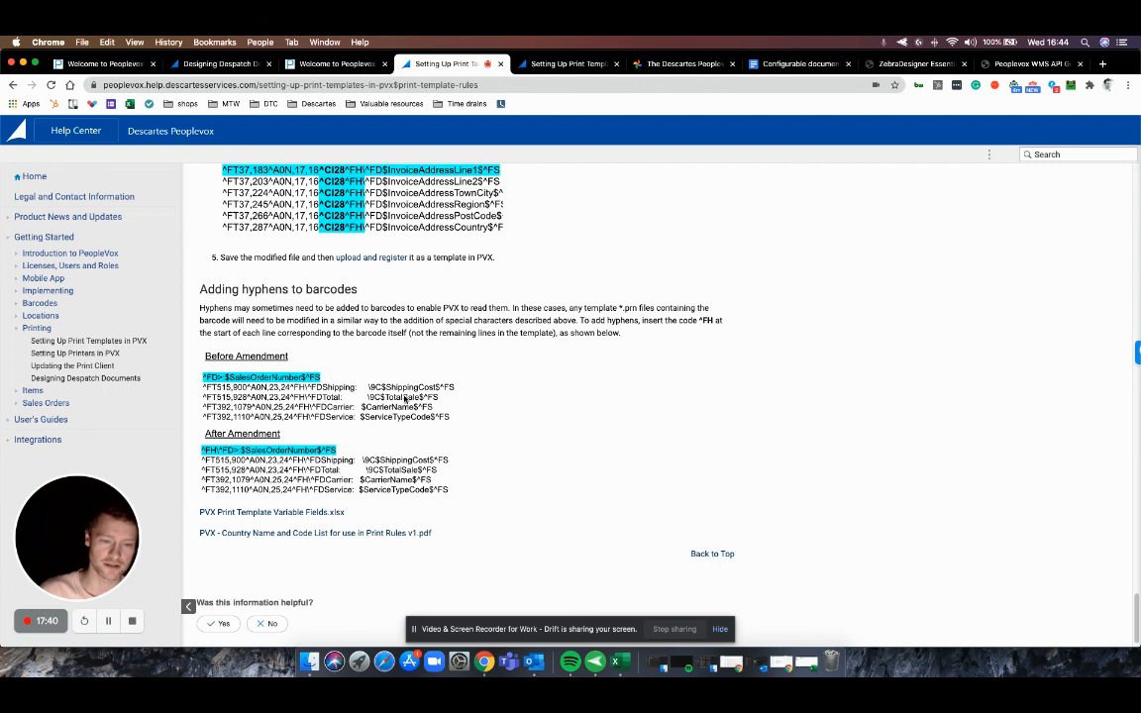
- Go back through the help article to the section on print template rules and review its UK and foreign sales order example
{"action": "scroll", "coordinate": [452, 398], "scroll_direction": "up", "scroll_amount": 4}
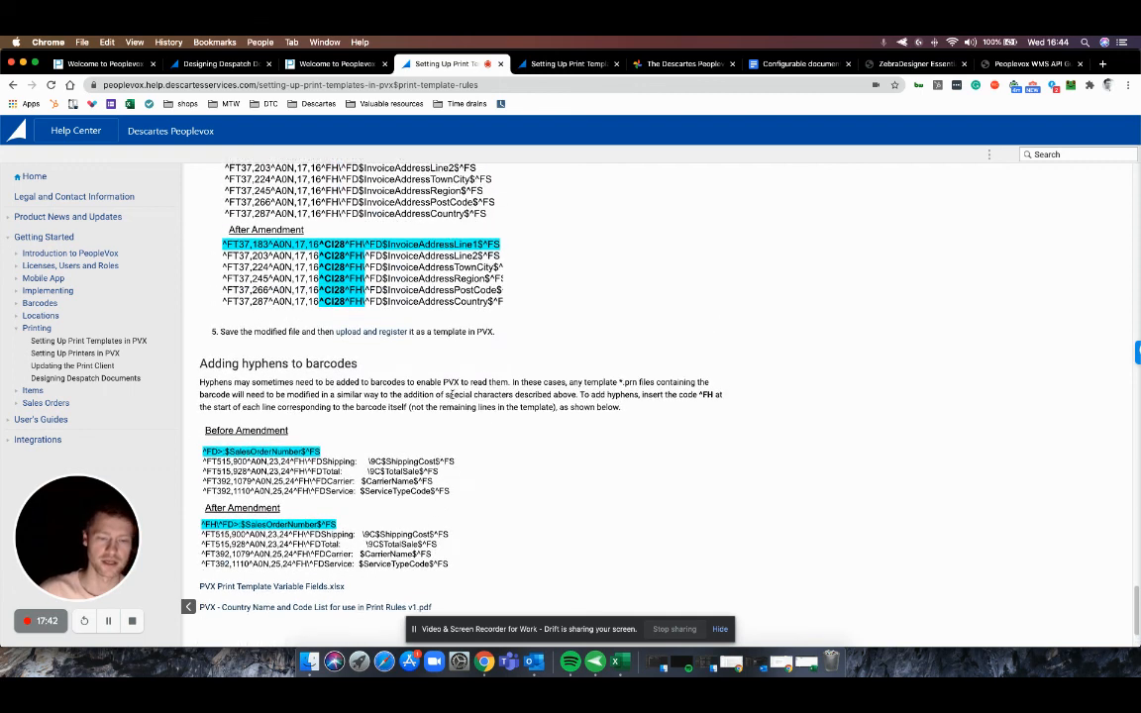
{"action": "scroll", "coordinate": [453, 398], "scroll_direction": "up", "scroll_amount": 15}
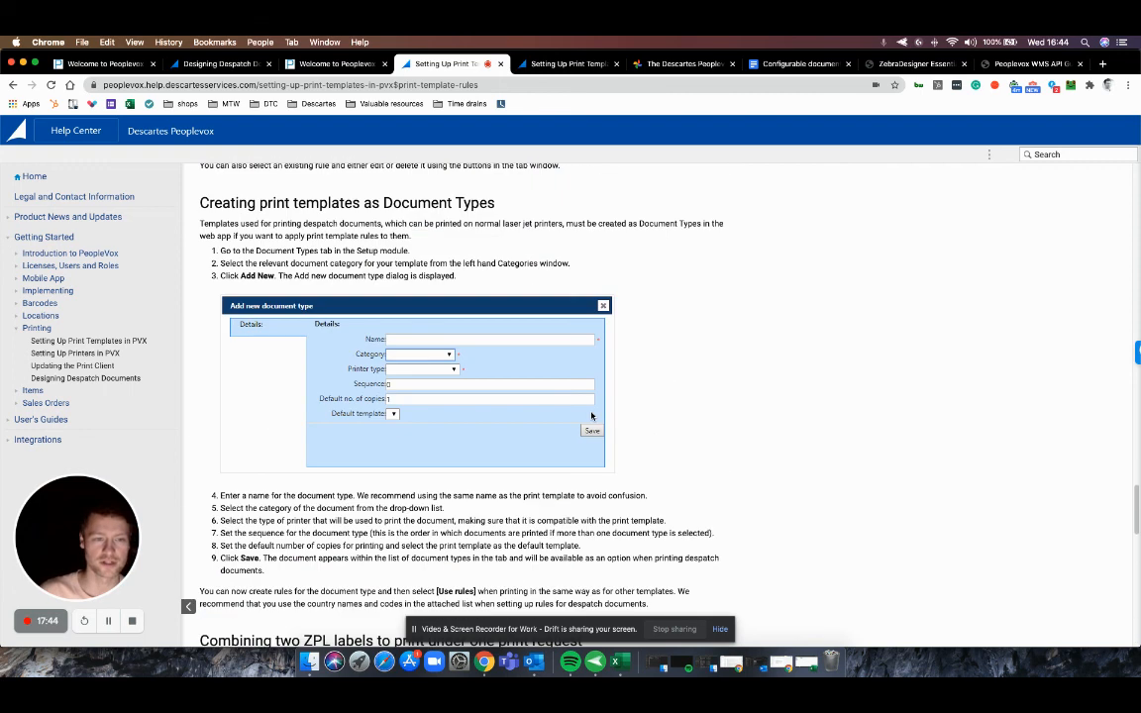
{"action": "scroll", "coordinate": [656, 395], "scroll_direction": "up", "scroll_amount": 10}
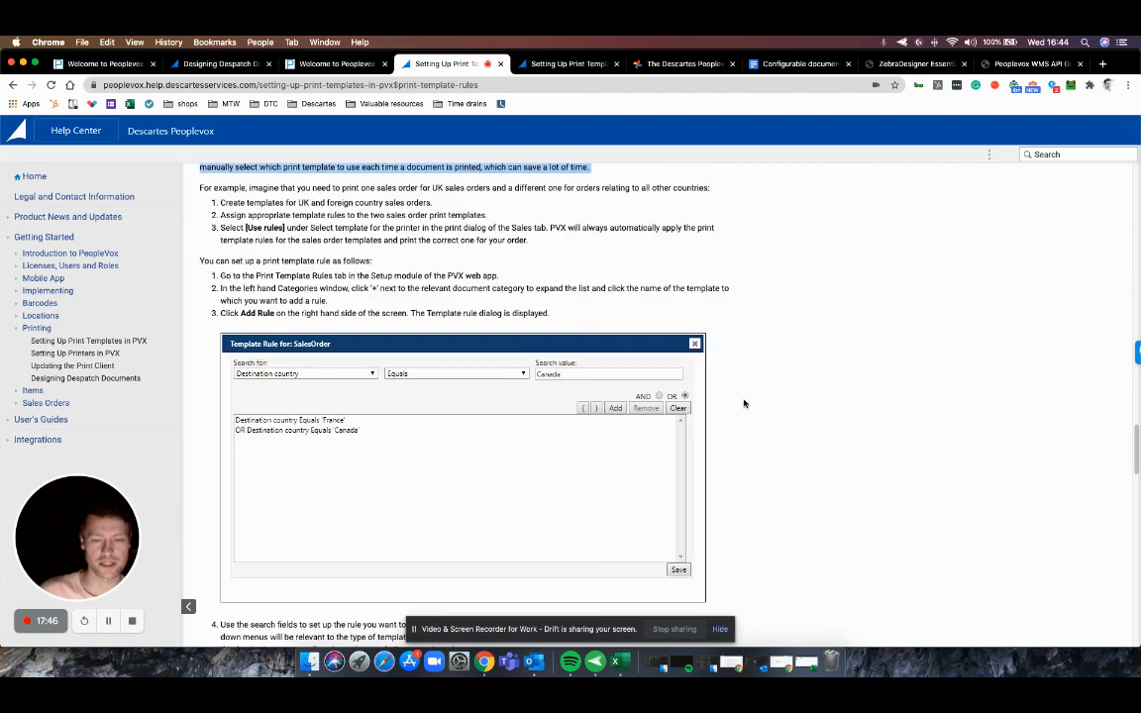
{"action": "scroll", "coordinate": [730, 407], "scroll_direction": "up", "scroll_amount": 2}
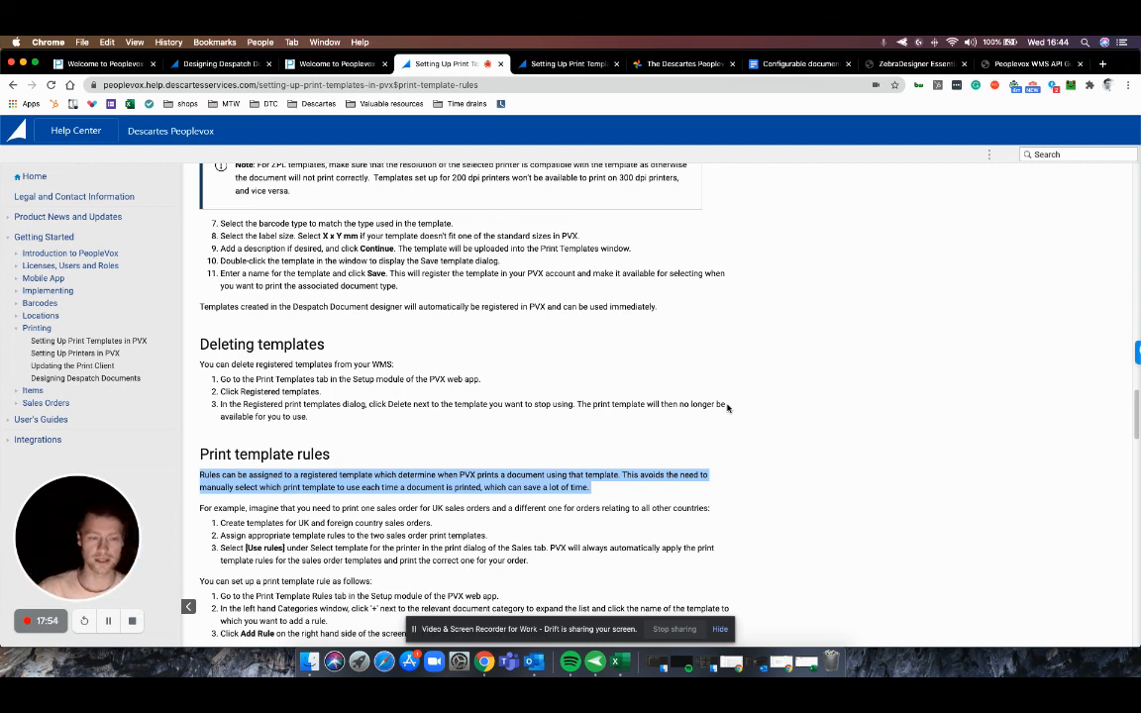
{"action": "scroll", "coordinate": [736, 406], "scroll_direction": "down", "scroll_amount": 10}
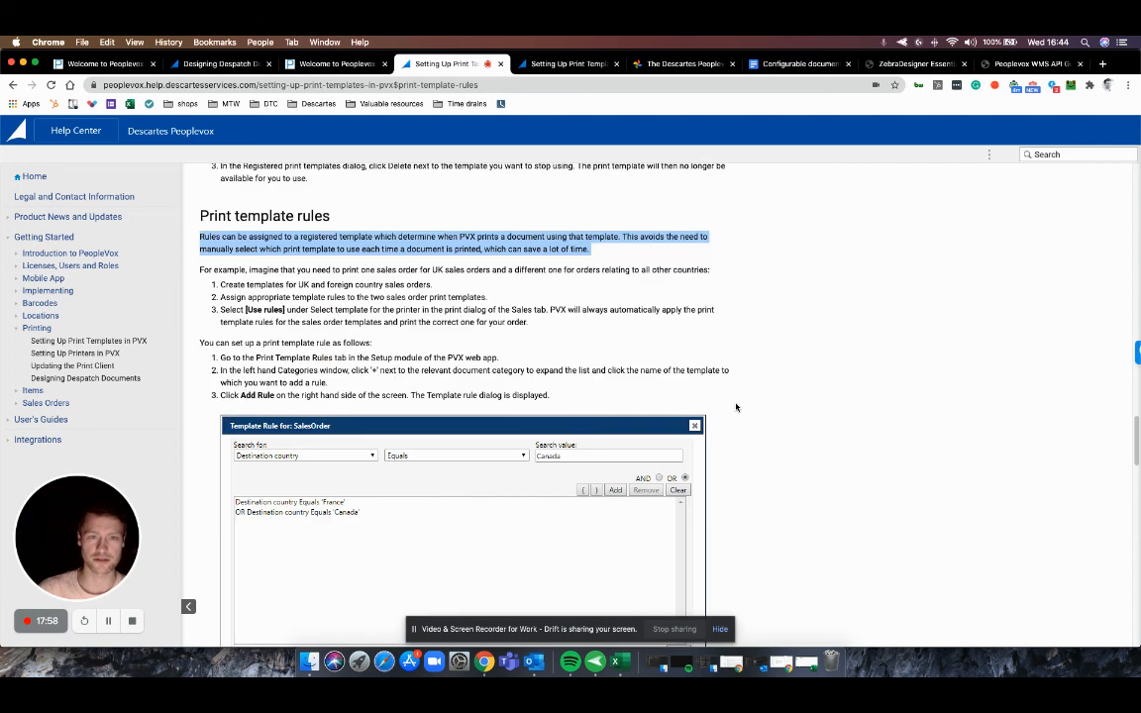
- In the other open copy of the help article, examine the instructions for creating print templates as document types and the neighbouring print template rules
{"action": "left_click", "coordinate": [572, 65]}
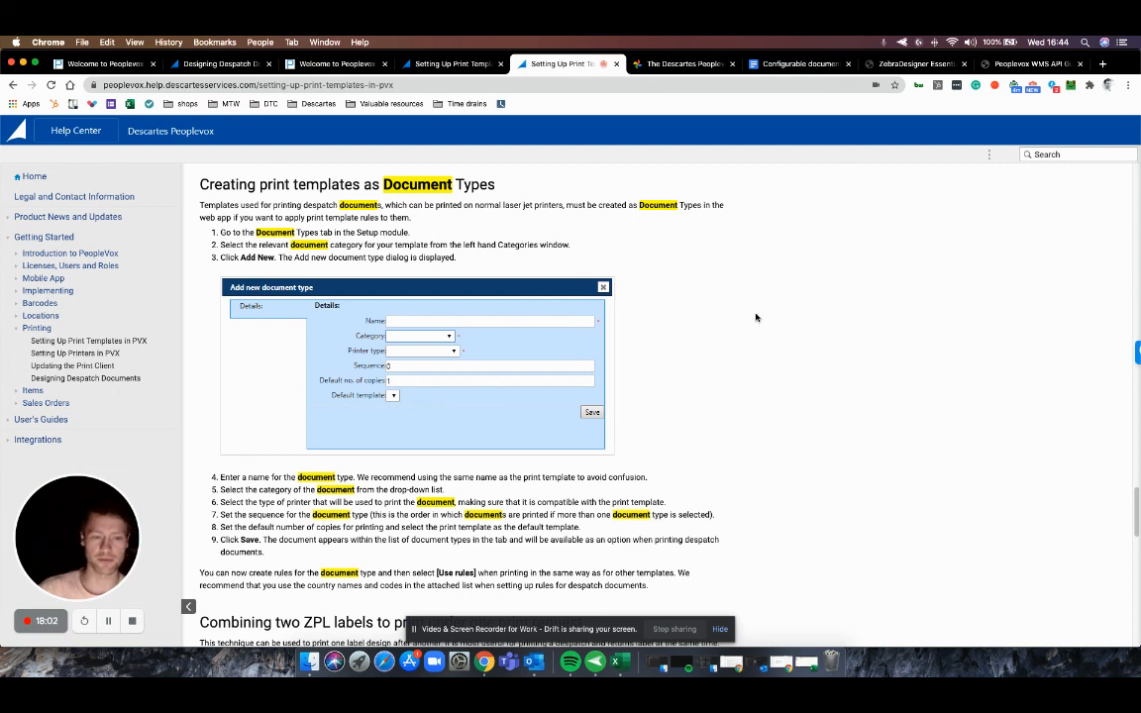
{"action": "scroll", "coordinate": [758, 319], "scroll_direction": "down", "scroll_amount": 1}
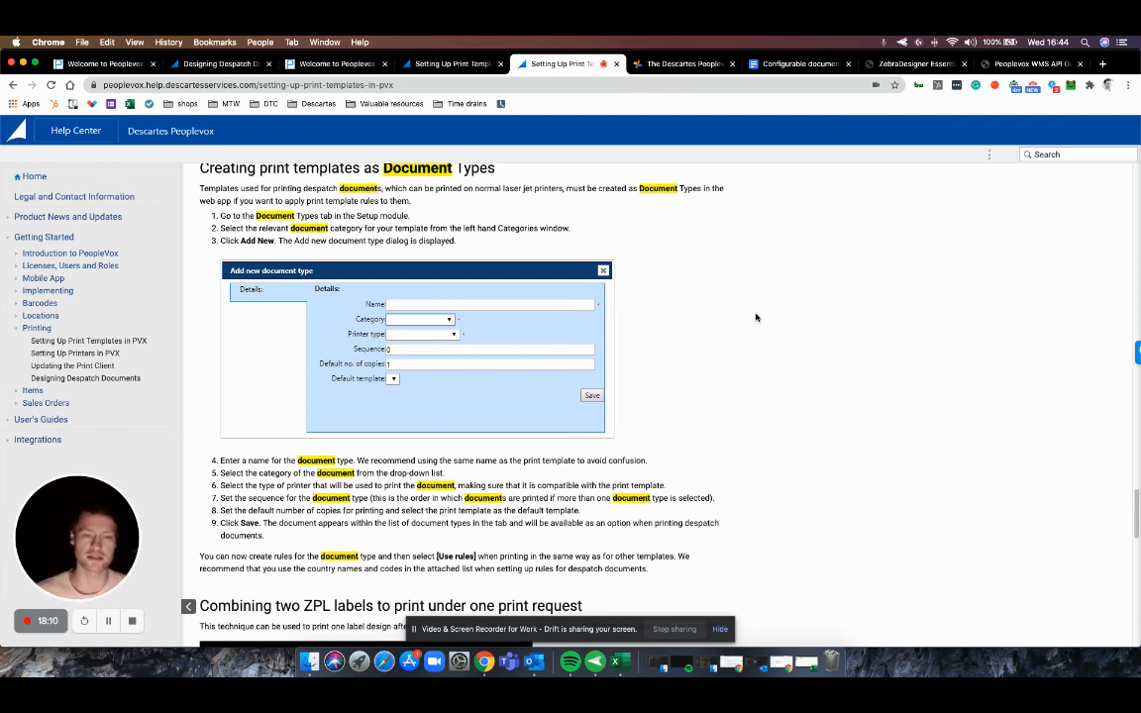
{"action": "scroll", "coordinate": [756, 317], "scroll_direction": "down", "scroll_amount": 1}
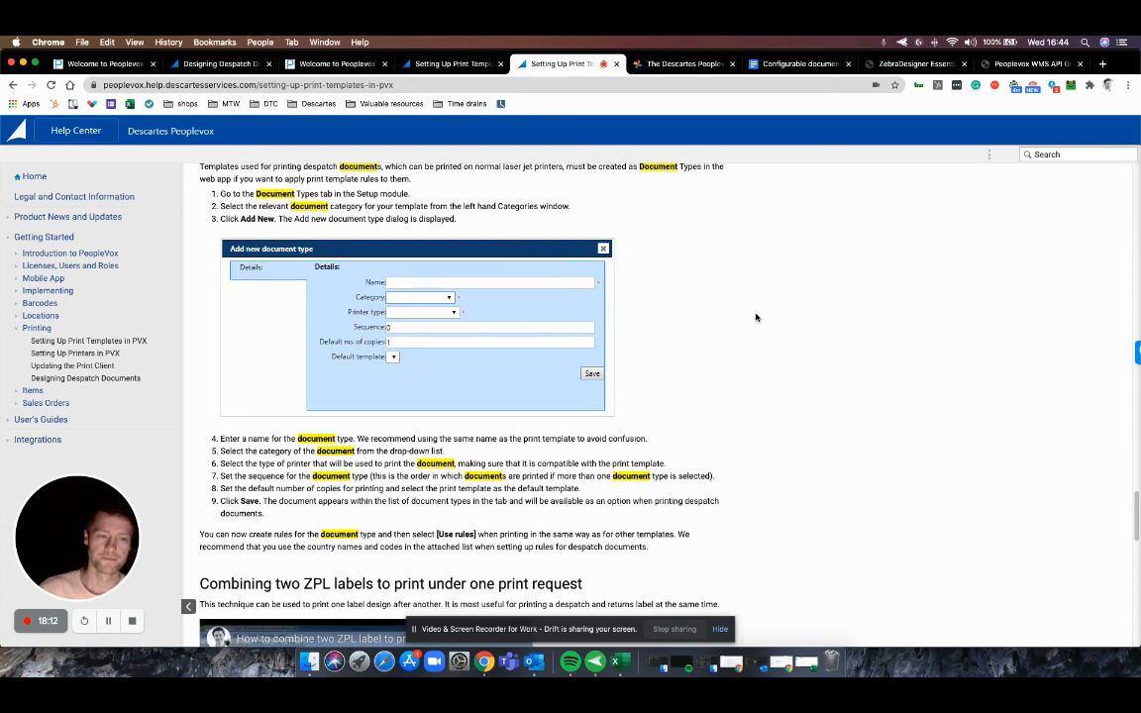
{"action": "scroll", "coordinate": [756, 317], "scroll_direction": "down", "scroll_amount": 1}
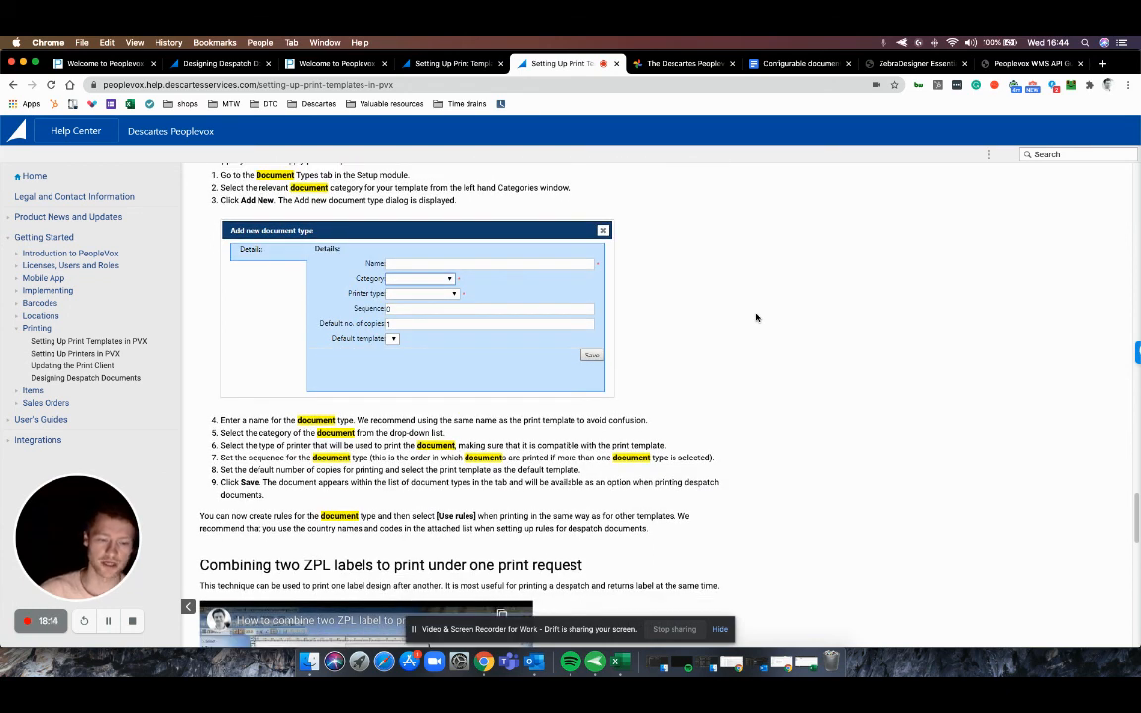
{"action": "scroll", "coordinate": [756, 317], "scroll_direction": "down", "scroll_amount": 1}
{"action": "scroll", "coordinate": [756, 317], "scroll_direction": "down", "scroll_amount": 3}
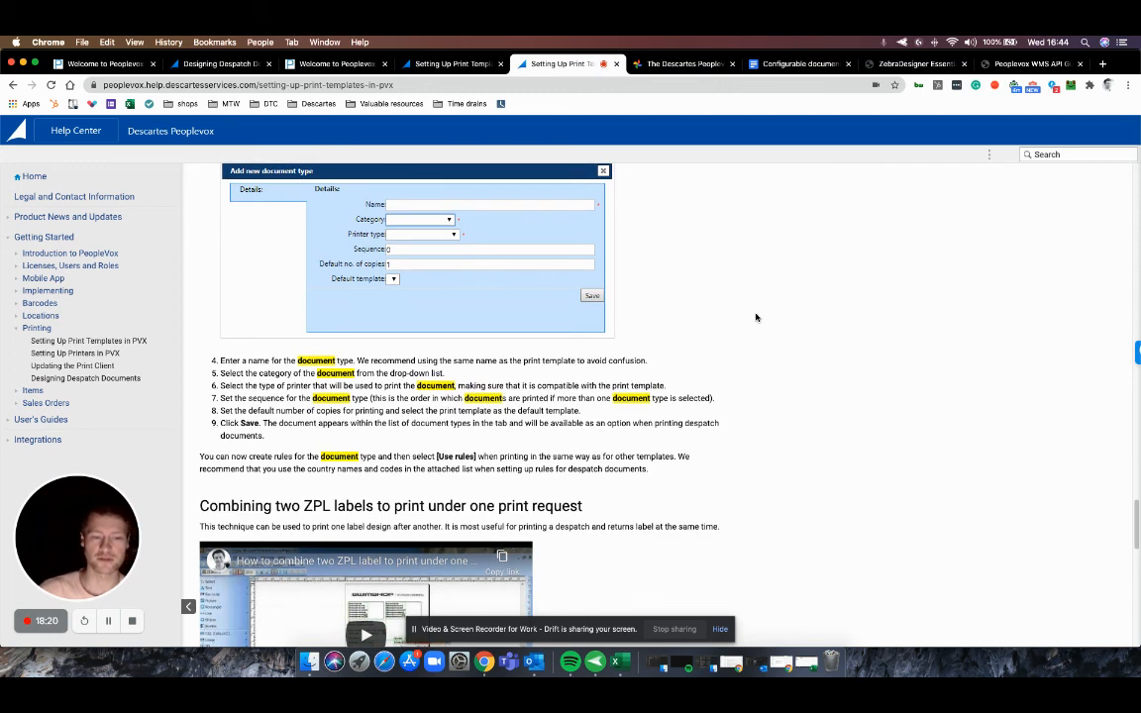
{"action": "scroll", "coordinate": [756, 318], "scroll_direction": "up", "scroll_amount": 1}
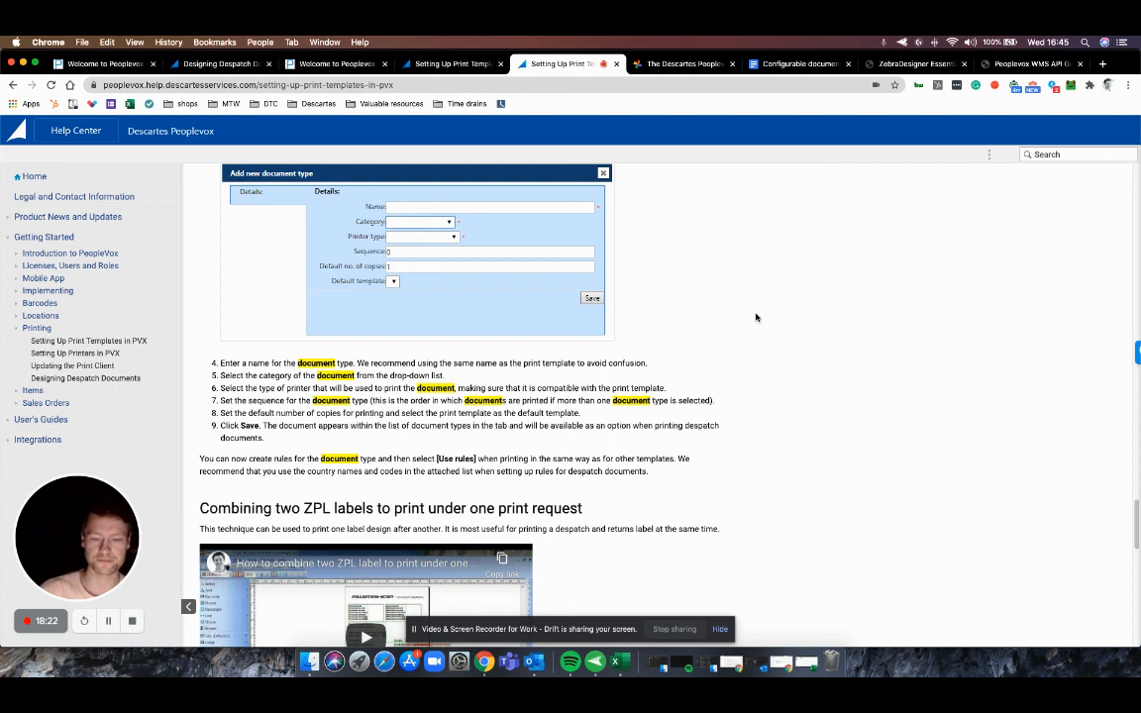
{"action": "scroll", "coordinate": [756, 317], "scroll_direction": "up", "scroll_amount": 3}
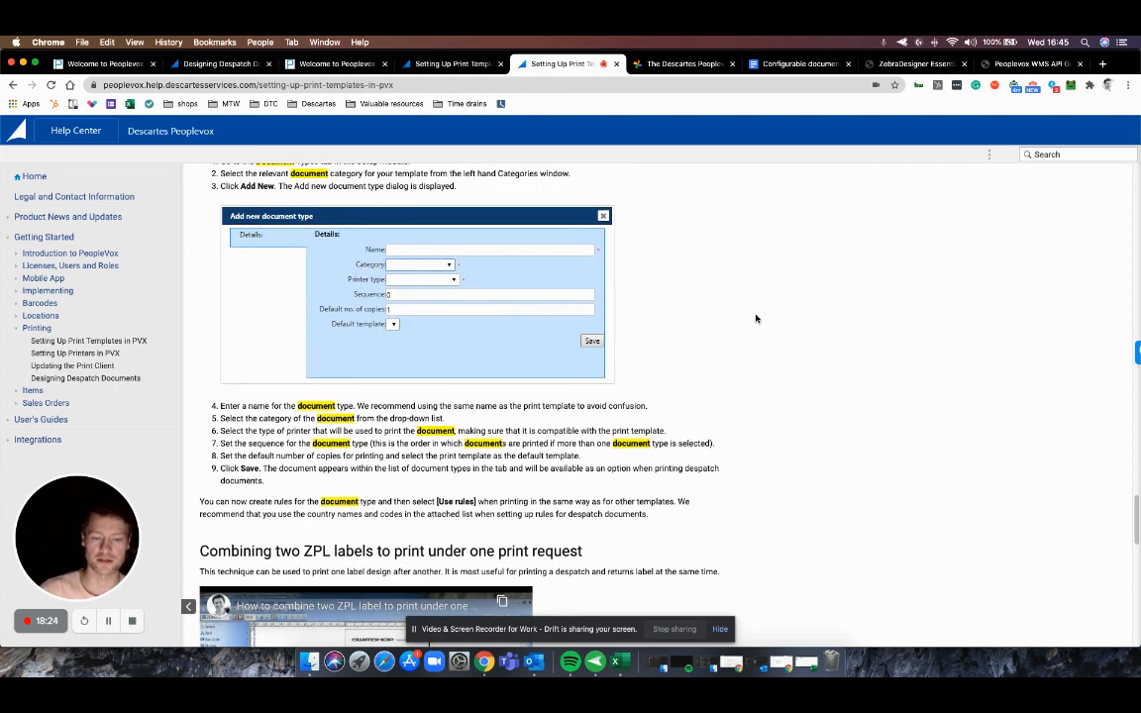
{"action": "scroll", "coordinate": [756, 318], "scroll_direction": "up", "scroll_amount": 1}
{"action": "scroll", "coordinate": [756, 318], "scroll_direction": "up", "scroll_amount": 1}
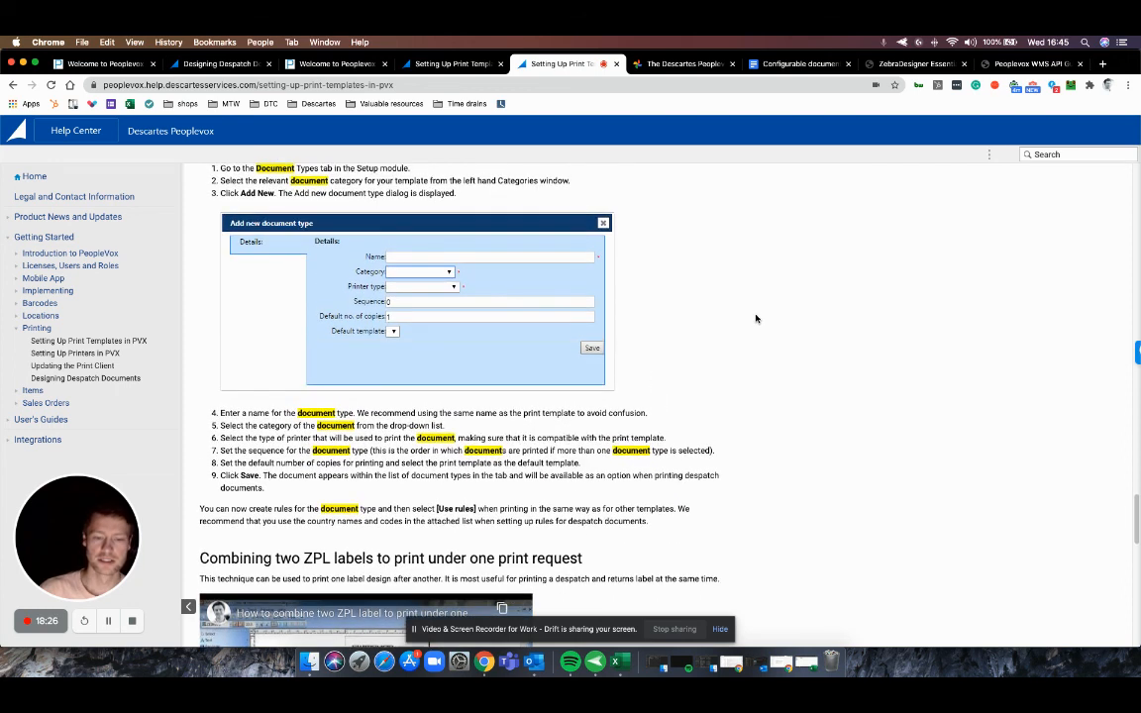
{"action": "scroll", "coordinate": [756, 318], "scroll_direction": "up", "scroll_amount": 5}
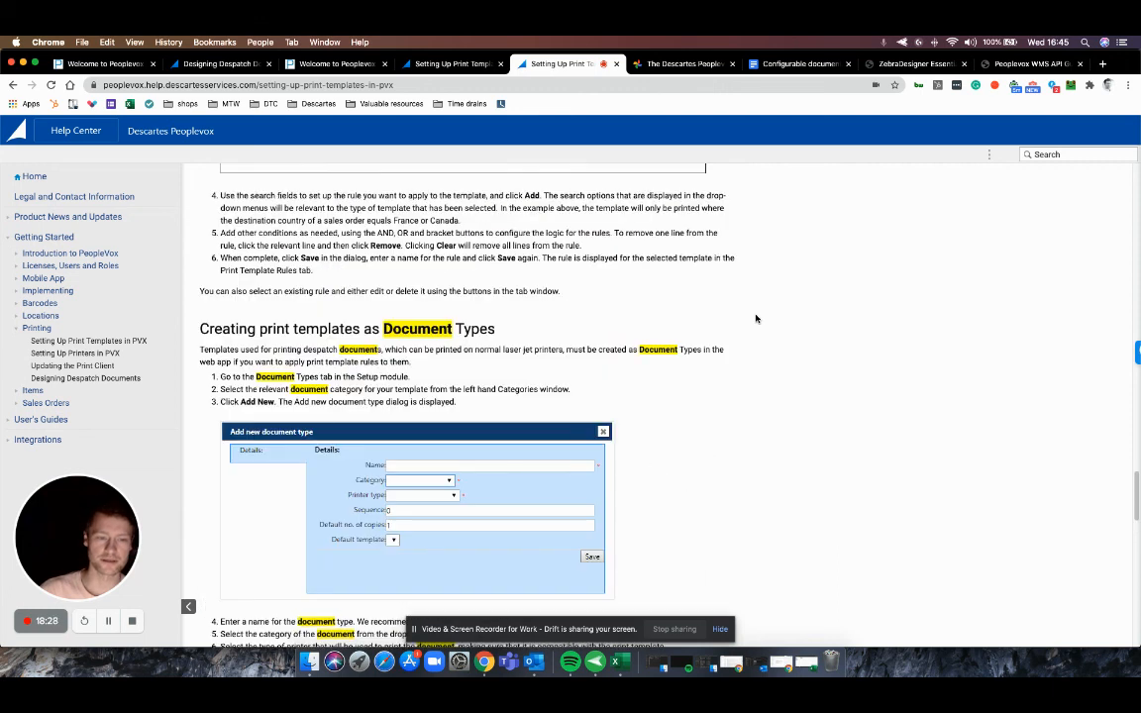
{"action": "scroll", "coordinate": [756, 318], "scroll_direction": "down", "scroll_amount": 12}
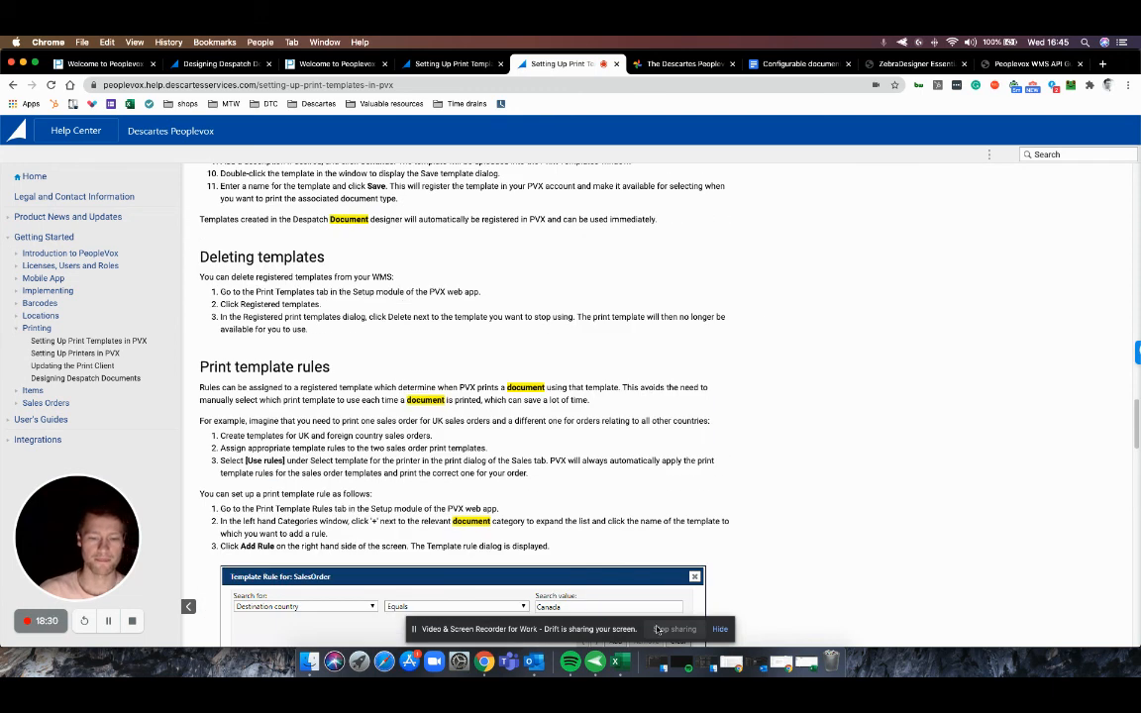